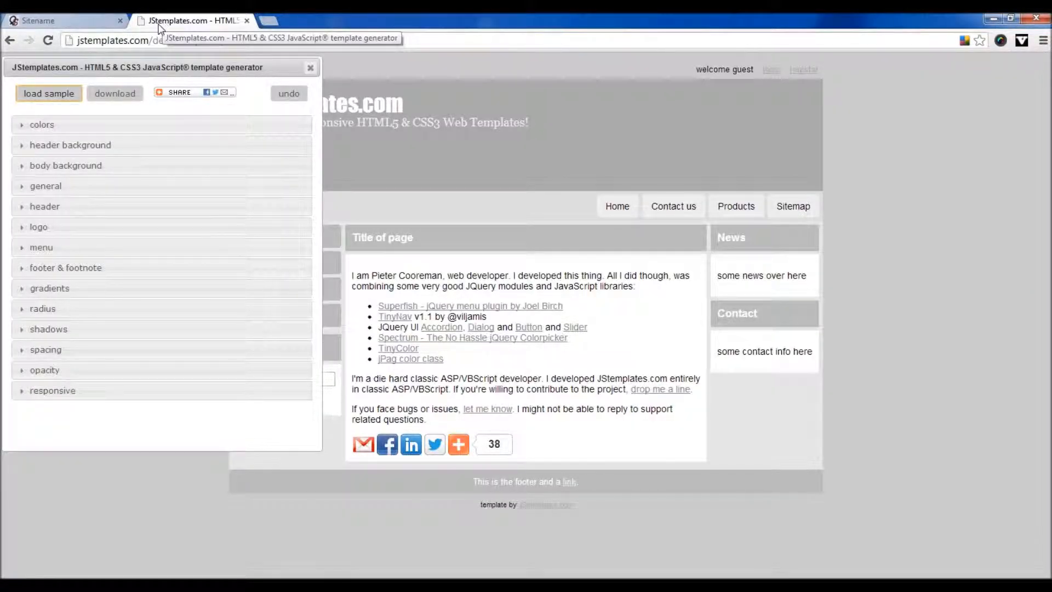
# Highlight the jstemplates.com address, then drag the template generator panel to the right of the page.
pyautogui.moveTo(148, 42); pyautogui.dragTo(77, 40)
pyautogui.click(92, 41)
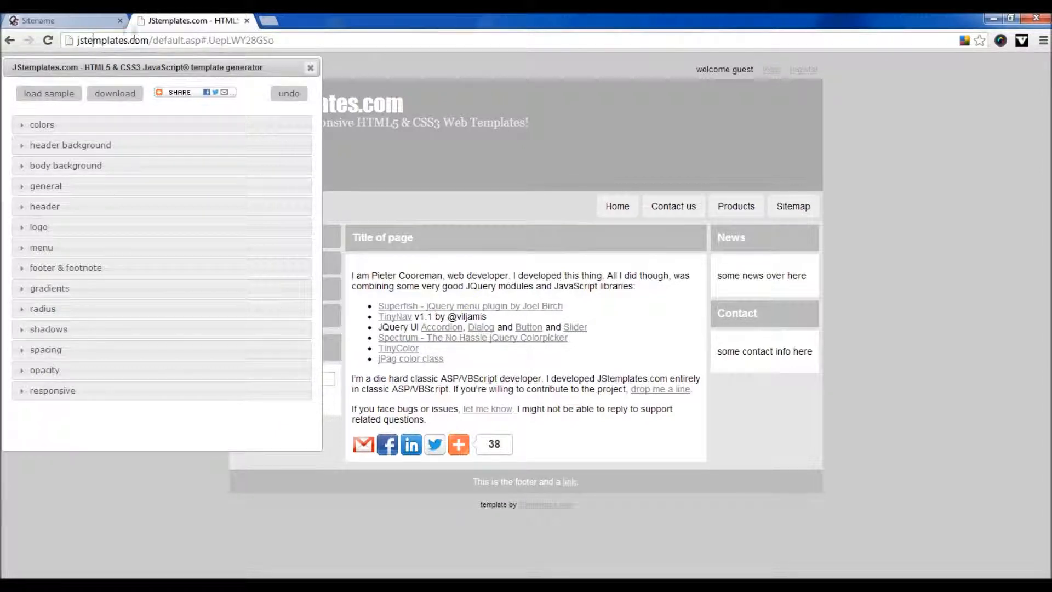
pyautogui.moveTo(149, 40); pyautogui.dragTo(89, 42)
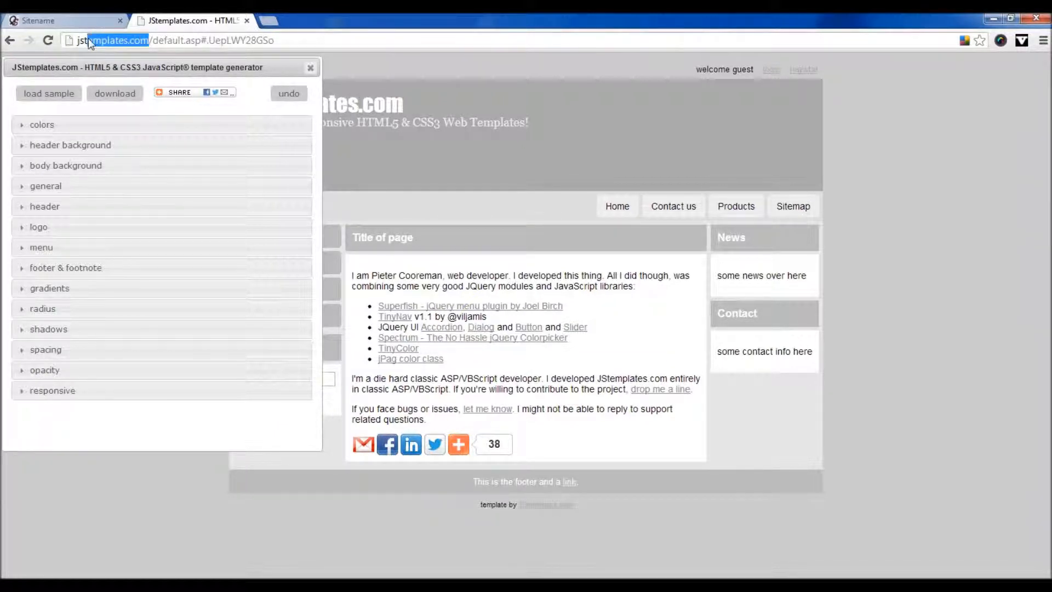
pyautogui.click(135, 39)
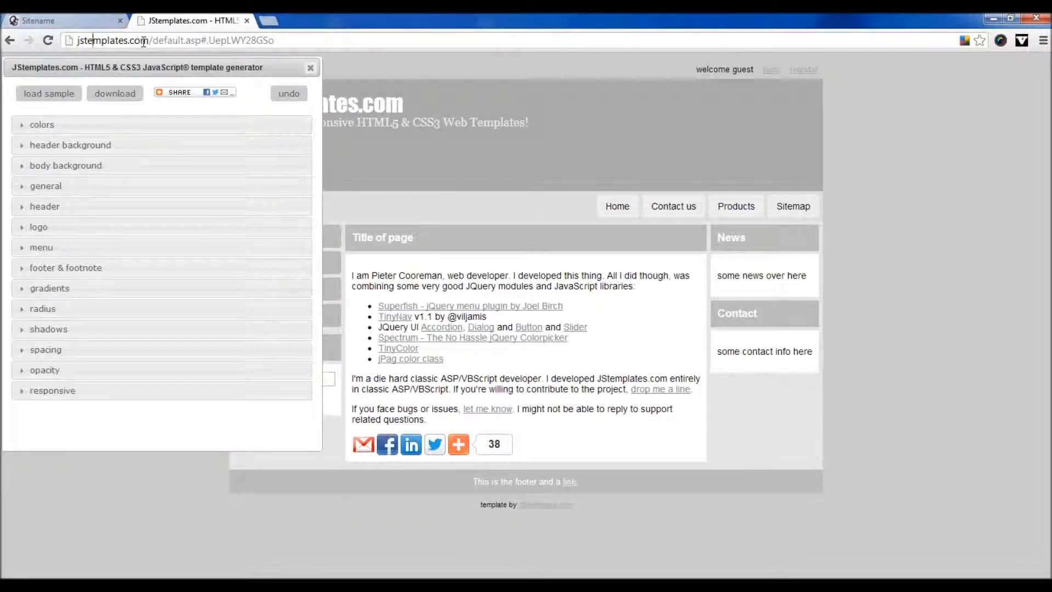
pyautogui.moveTo(148, 41); pyautogui.dragTo(76, 41)
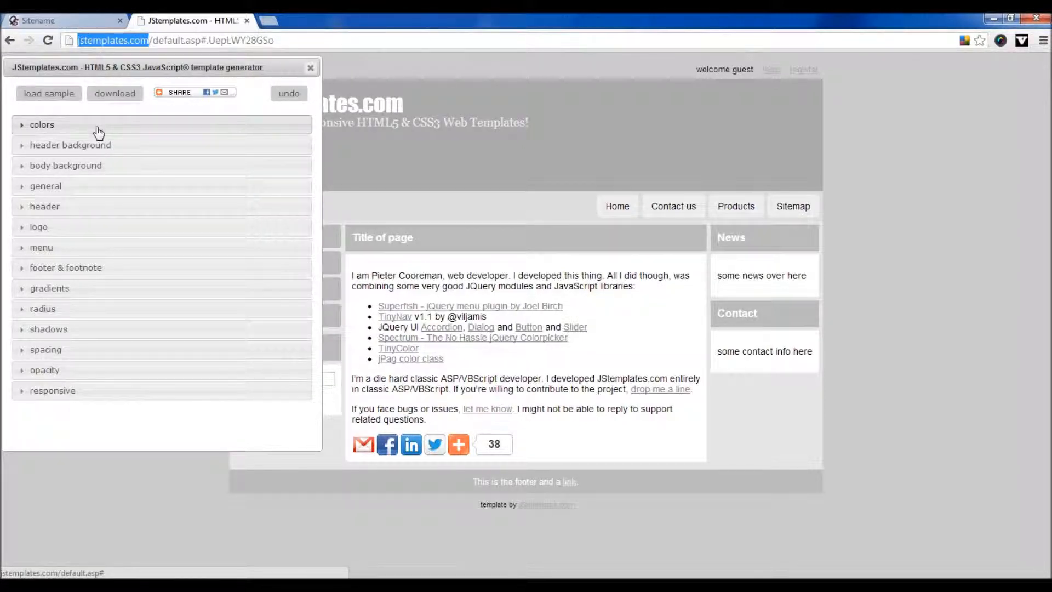
pyautogui.moveTo(105, 67)
pyautogui.mouseDown()
pyautogui.moveTo(224, 86)
pyautogui.moveTo(87, 67)
pyautogui.moveTo(111, 71)
pyautogui.mouseUp()
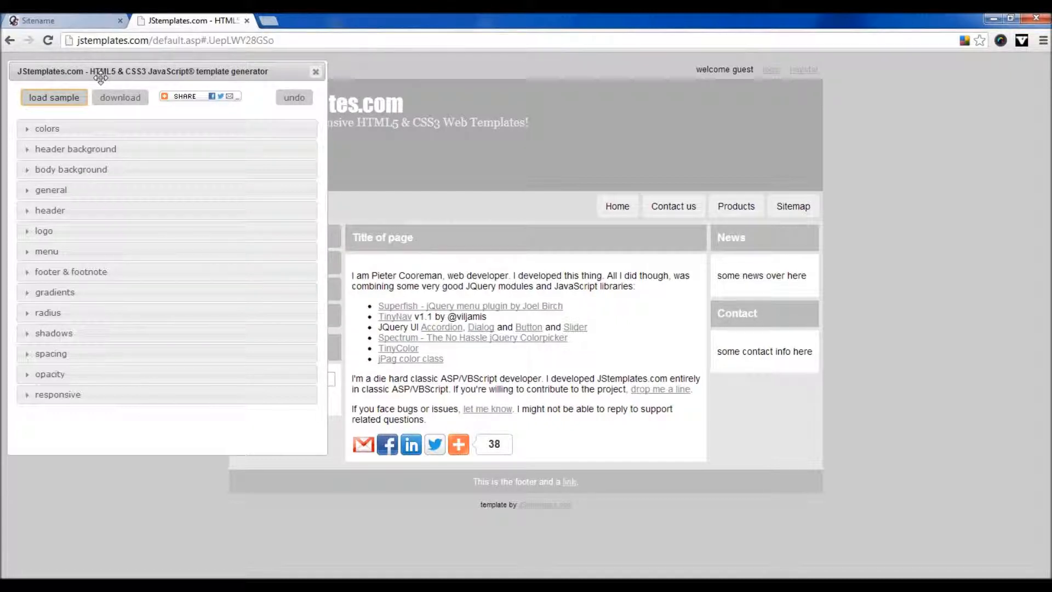
pyautogui.moveTo(121, 76); pyautogui.dragTo(780, 126)
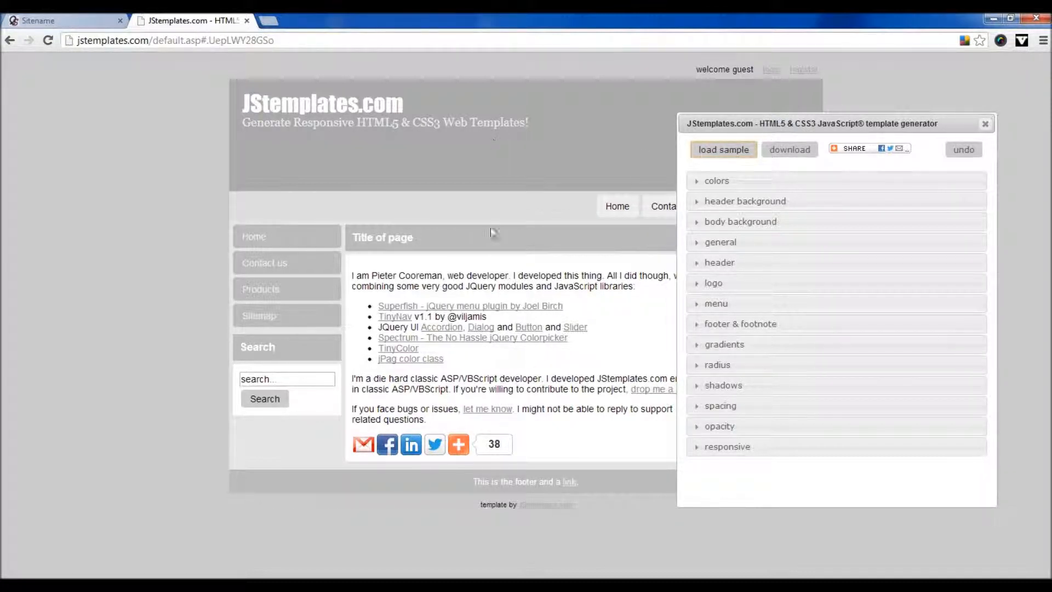
# Browse the colors settings and the sample template gallery without choosing a template.
pyautogui.click(717, 182)
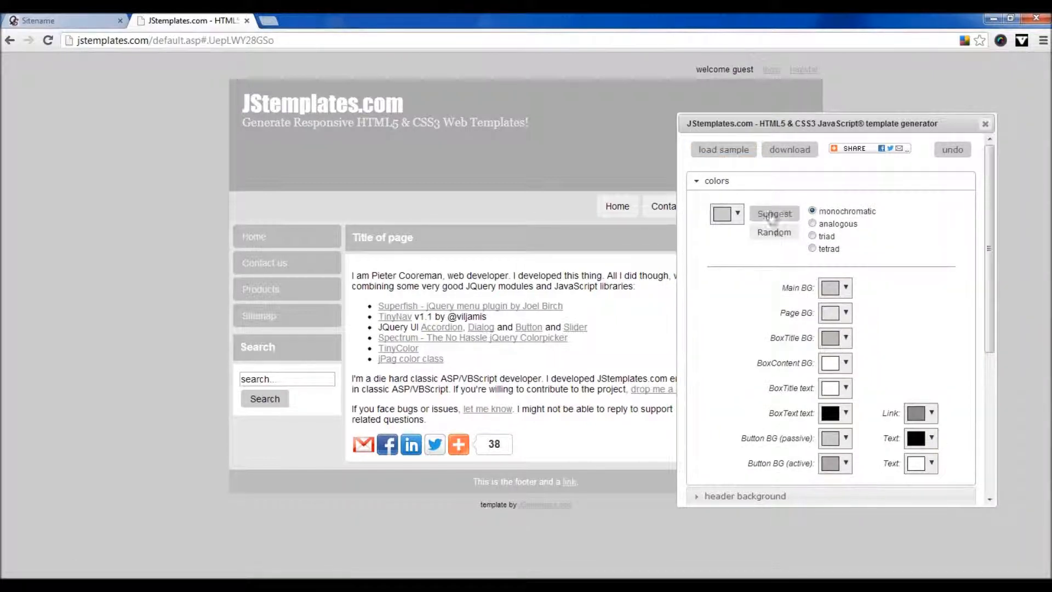
pyautogui.click(761, 181)
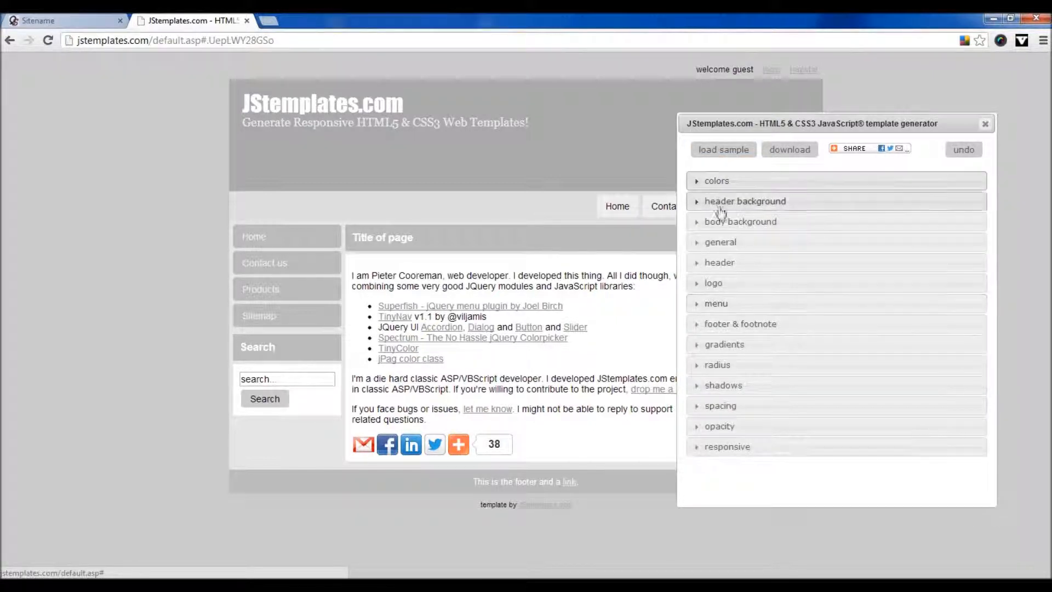
pyautogui.click(732, 150)
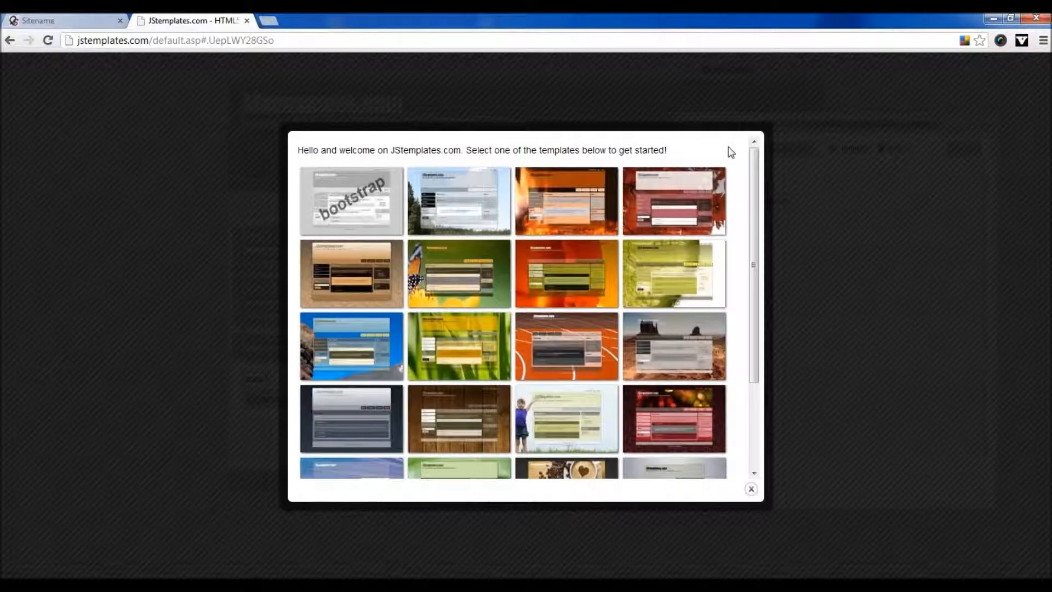
pyautogui.moveTo(755, 169); pyautogui.dragTo(826, 155)
pyautogui.click(829, 155)
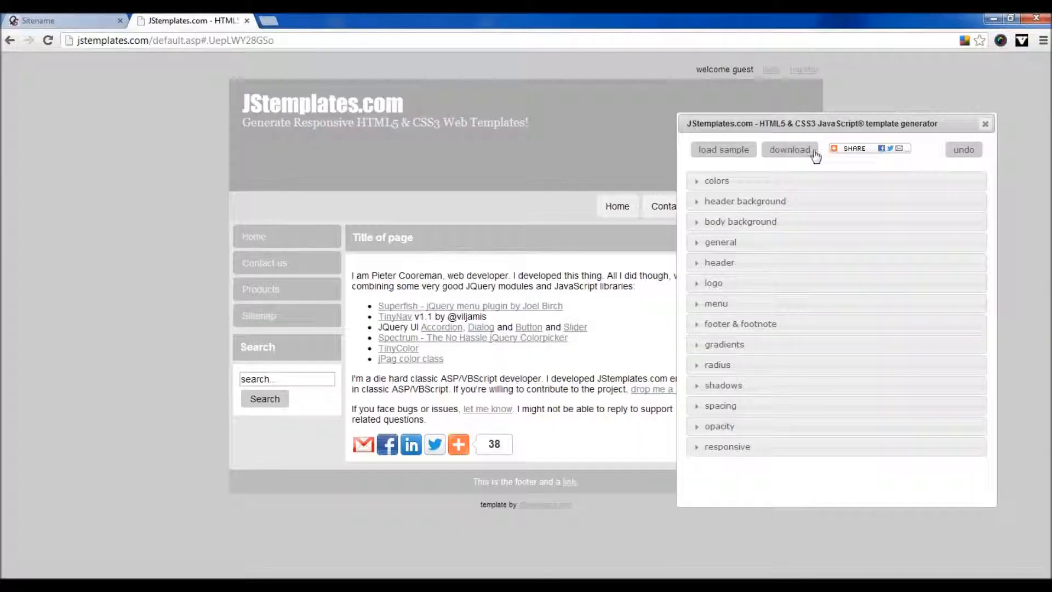
# Apply random colour schemes until a pink monochromatic scheme based on #fb6ad8 appears.
pyautogui.click(723, 179)
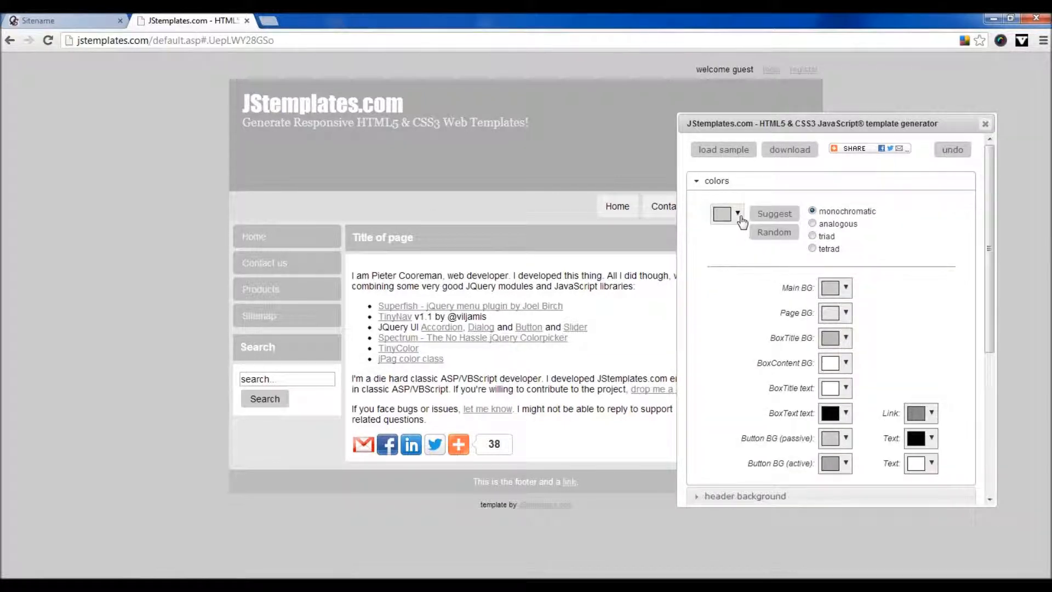
pyautogui.click(767, 233)
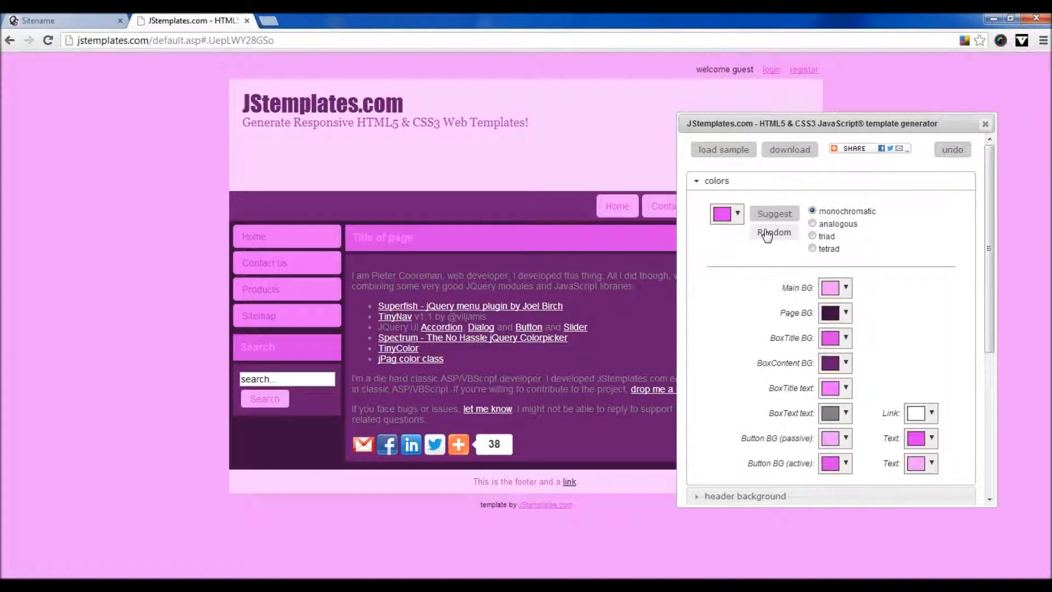
pyautogui.click(768, 234)
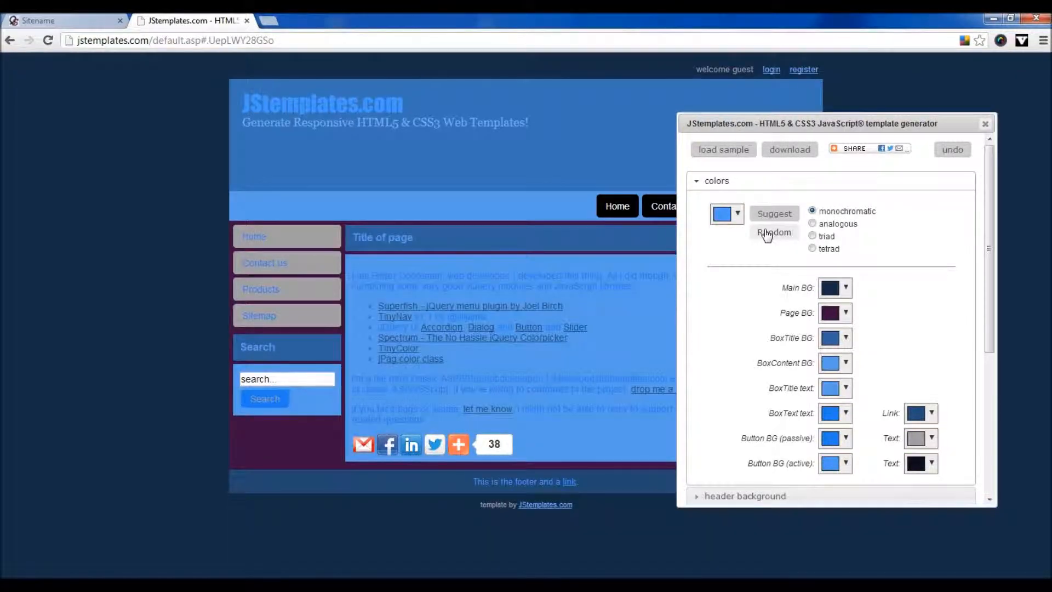
pyautogui.click(767, 233)
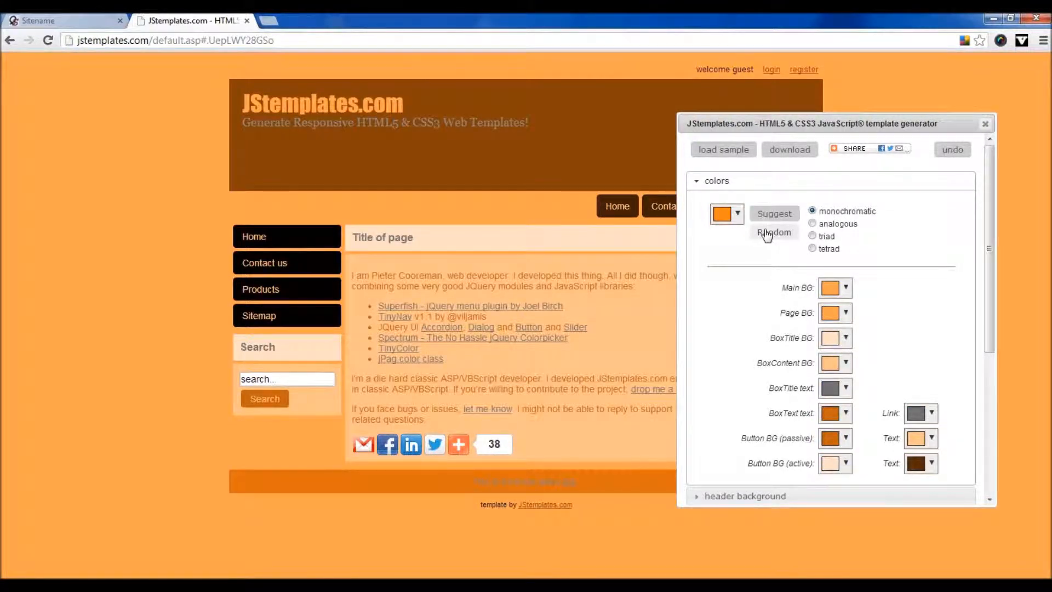
pyautogui.click(767, 233)
pyautogui.click(733, 215)
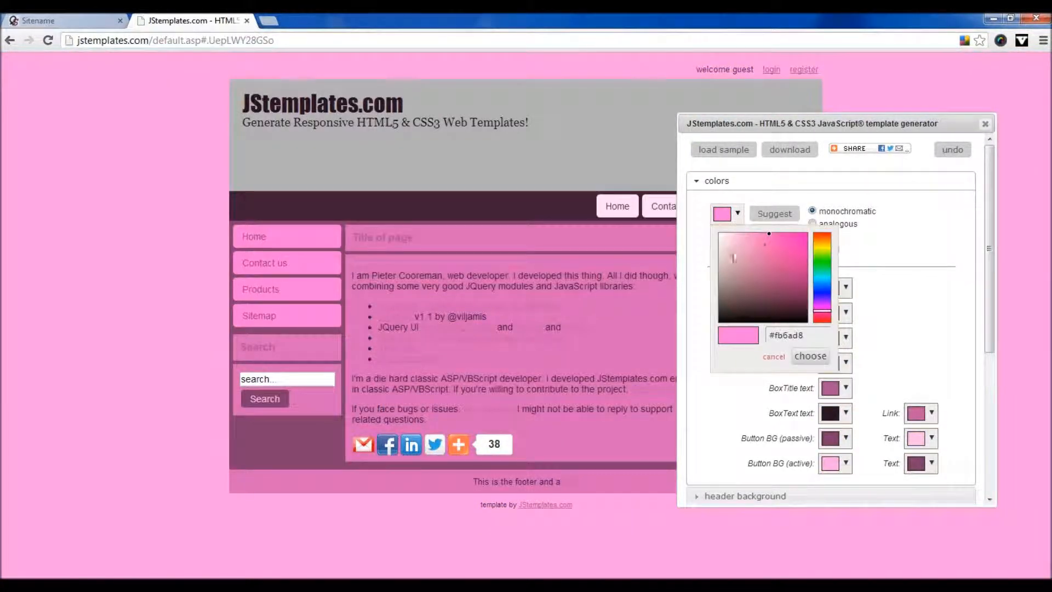
# Change the base colour to a muted khaki and generate a matching scheme.
pyautogui.click(821, 248)
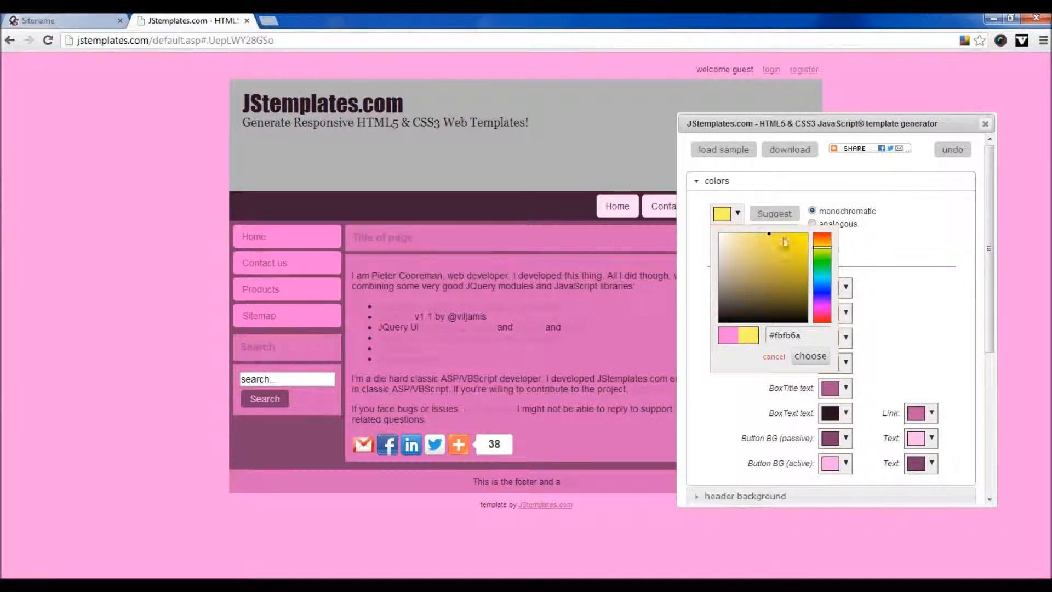
pyautogui.moveTo(770, 236); pyautogui.dragTo(740, 265)
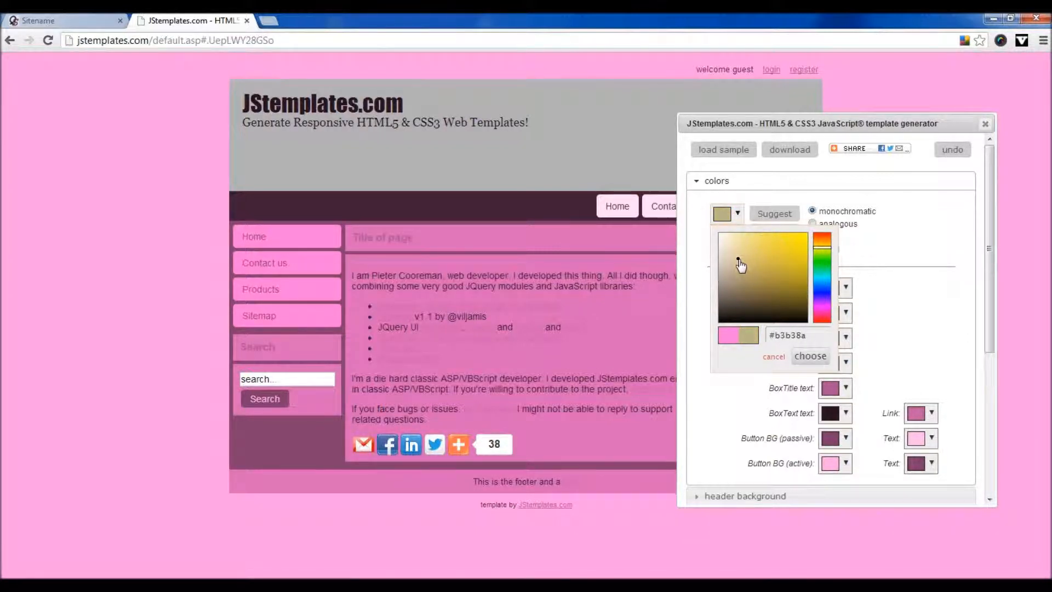
pyautogui.click(810, 357)
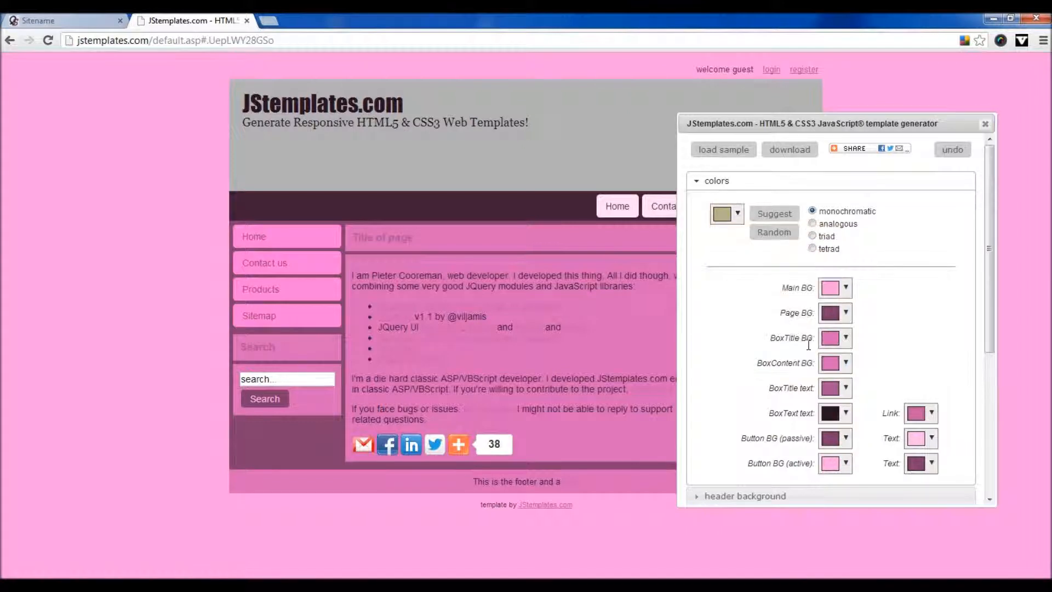
pyautogui.click(771, 218)
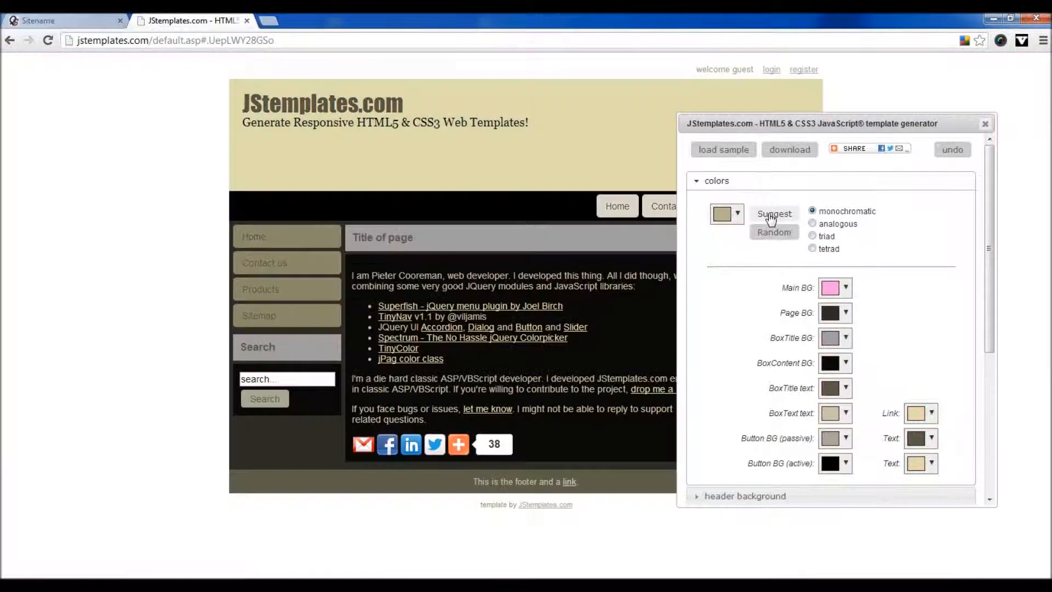
# Cycle through suggested khaki schemes to an olive-and-tan palette, then shift the generator panel left.
pyautogui.click(771, 218)
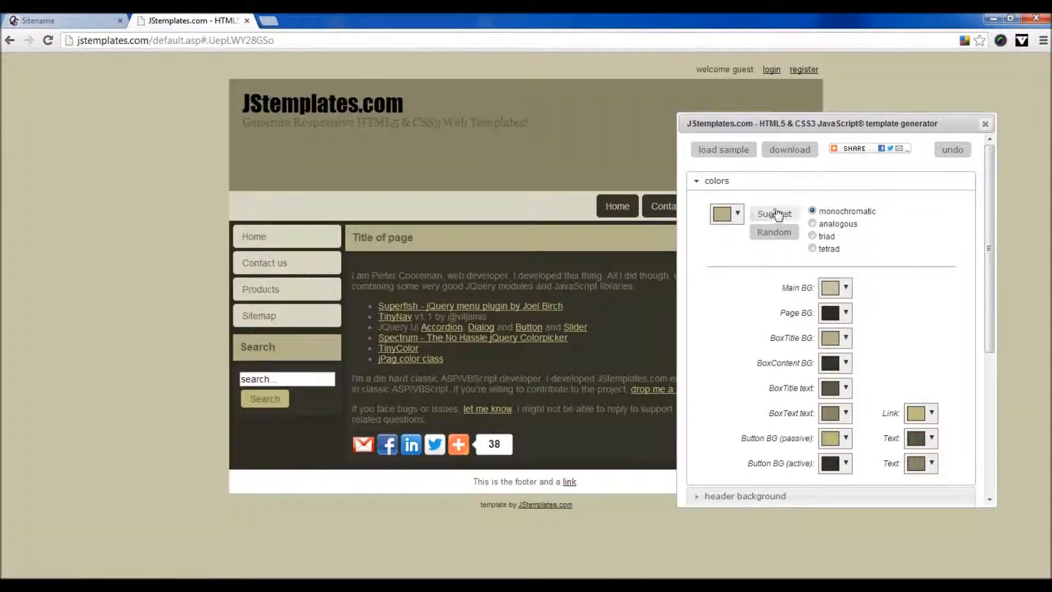
pyautogui.click(780, 219)
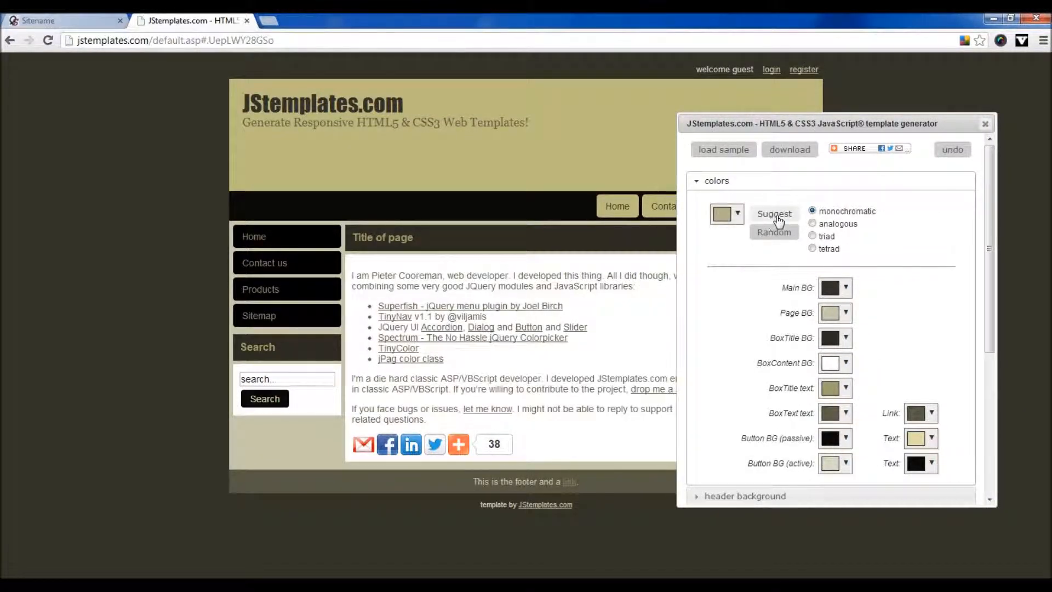
pyautogui.click(779, 219)
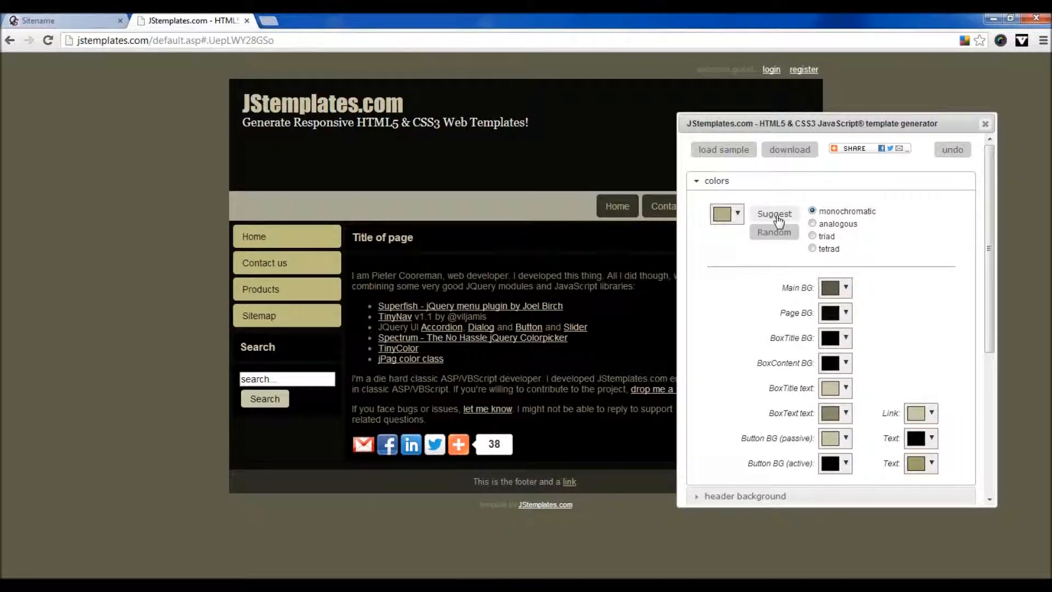
pyautogui.click(778, 219)
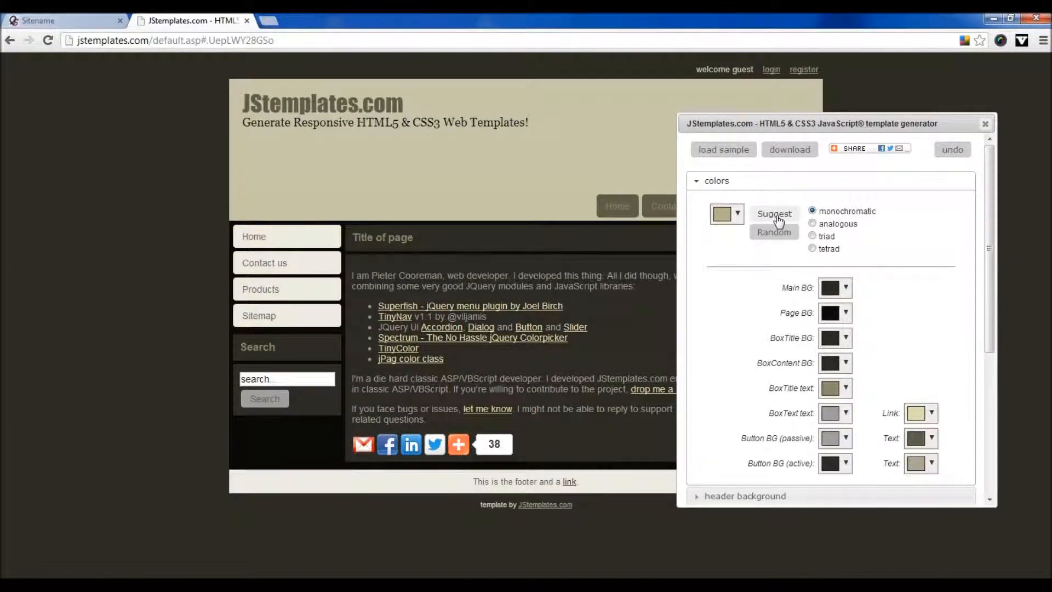
pyautogui.click(779, 219)
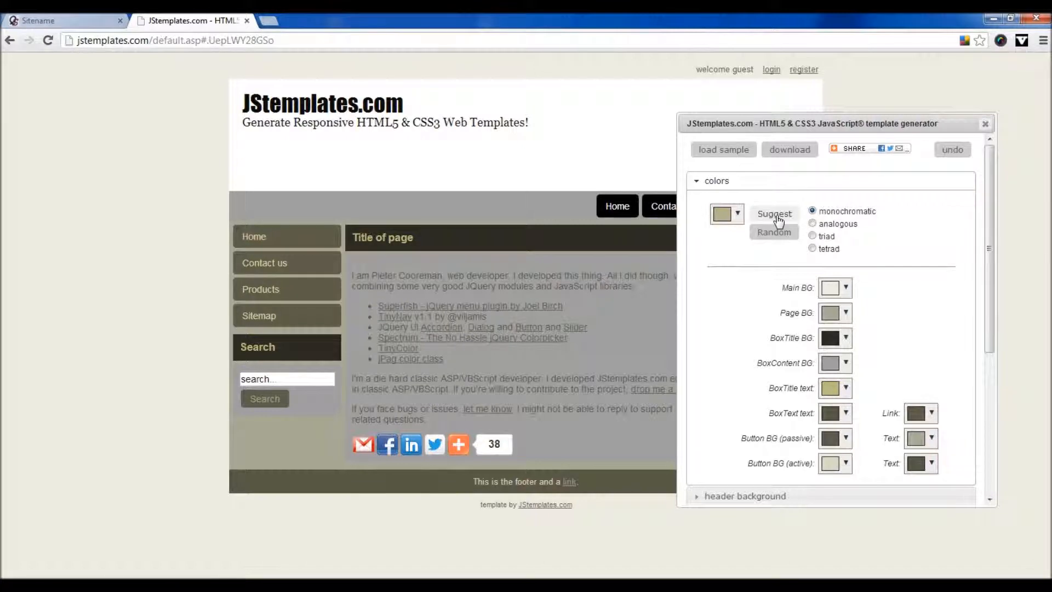
pyautogui.click(779, 219)
pyautogui.click(779, 219)
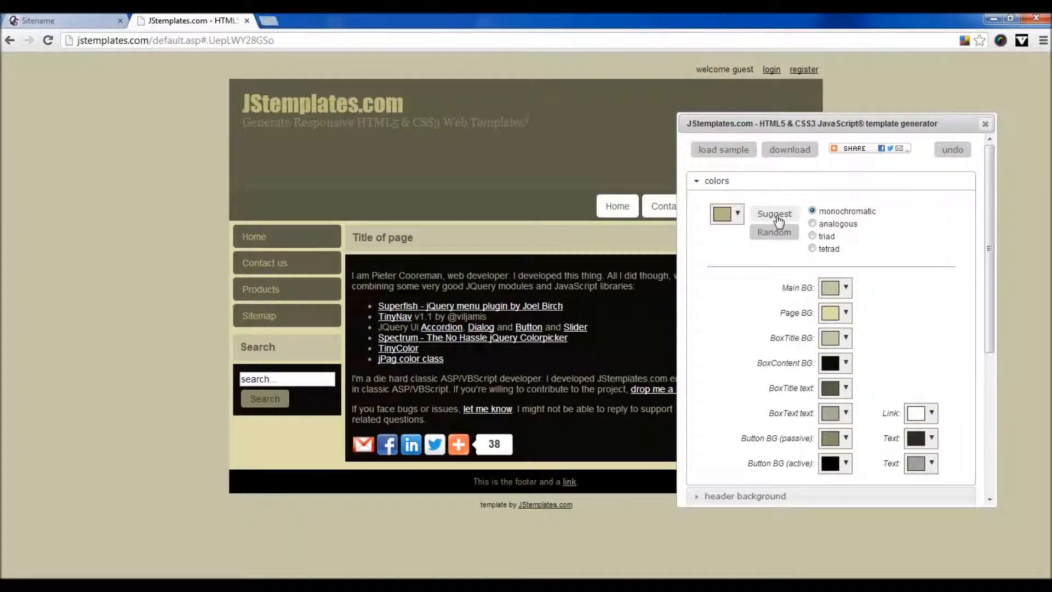
pyautogui.click(779, 219)
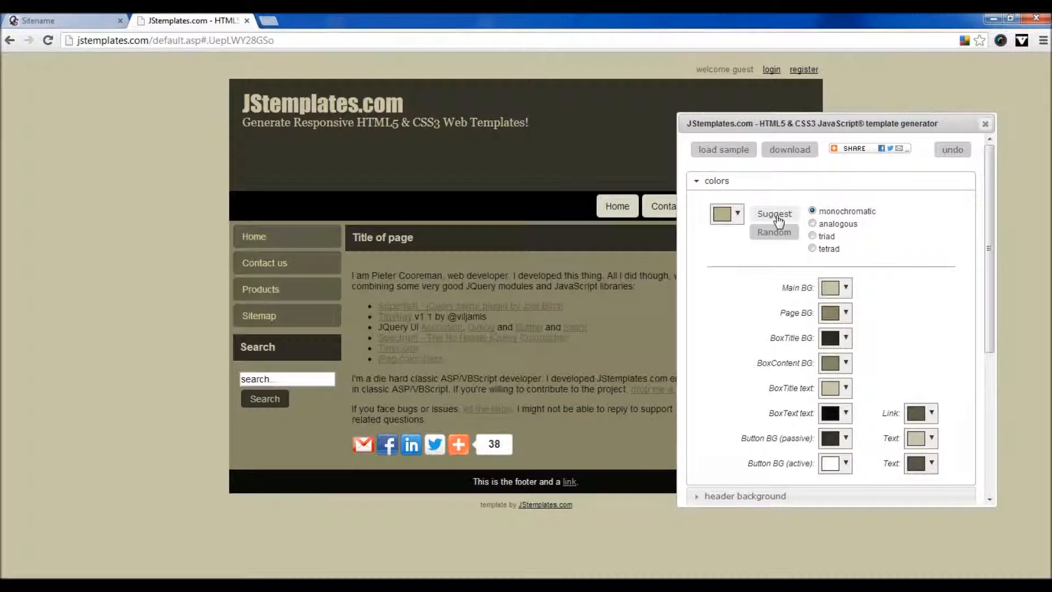
pyautogui.click(779, 220)
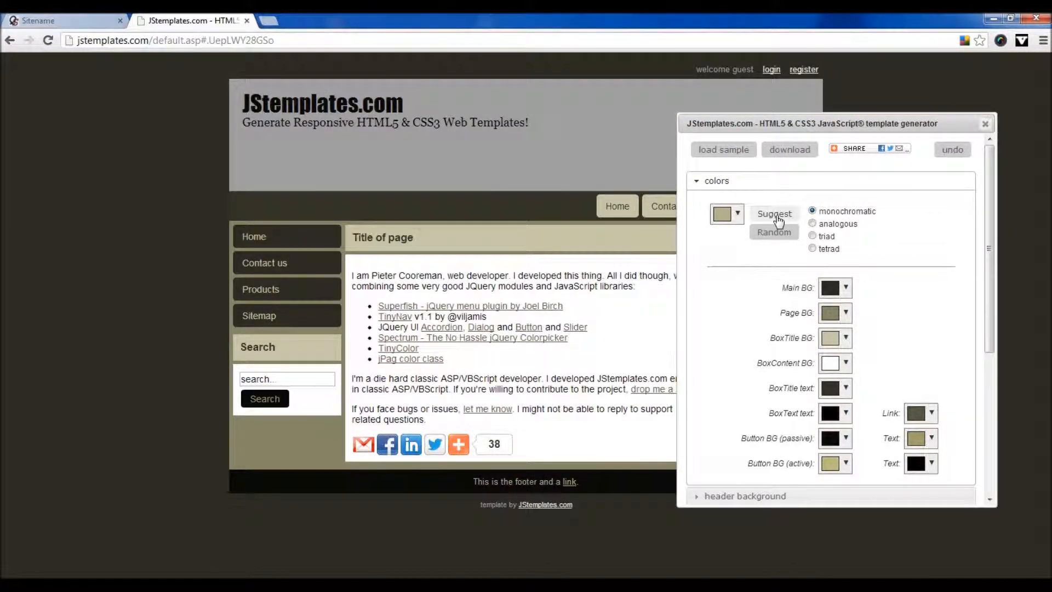
pyautogui.click(779, 219)
pyautogui.click(778, 219)
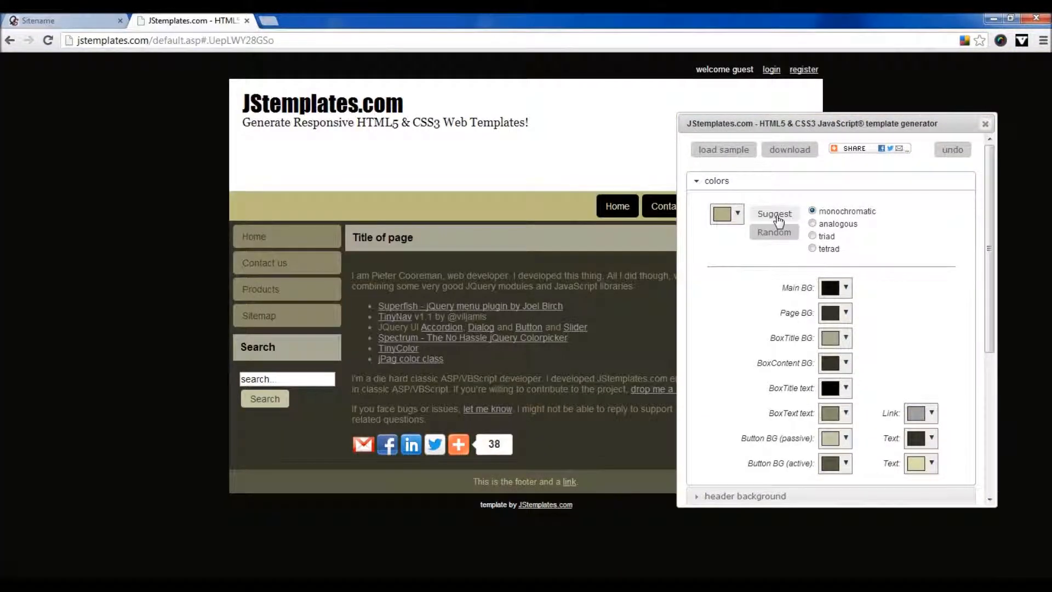
pyautogui.click(779, 220)
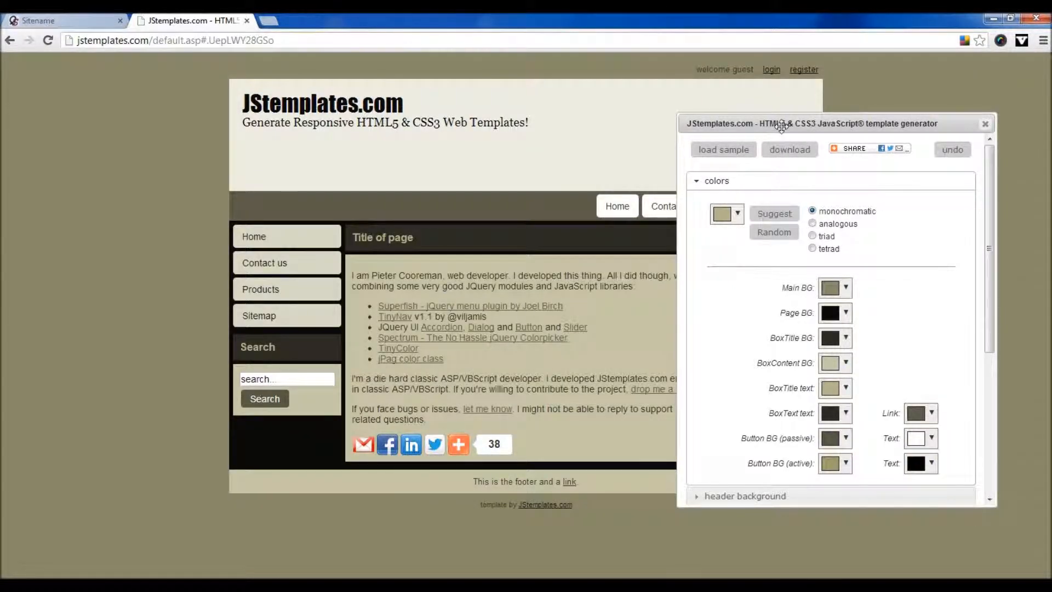
pyautogui.moveTo(782, 126); pyautogui.dragTo(692, 105)
# Set the menu option 'vertical menu show?' to No so the vertical menu is hidden.
pyautogui.click(624, 159)
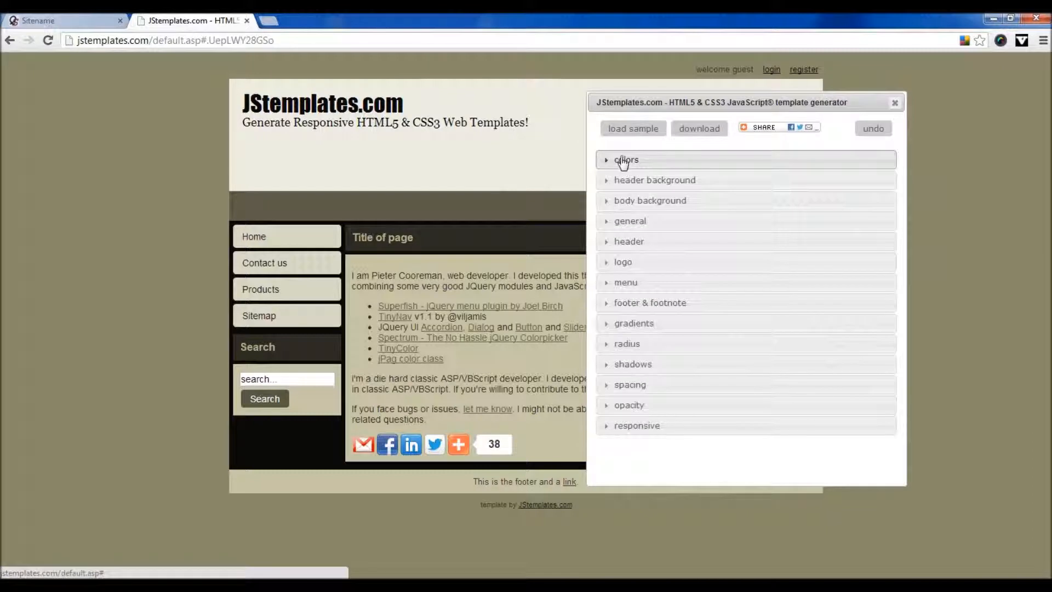
pyautogui.click(630, 283)
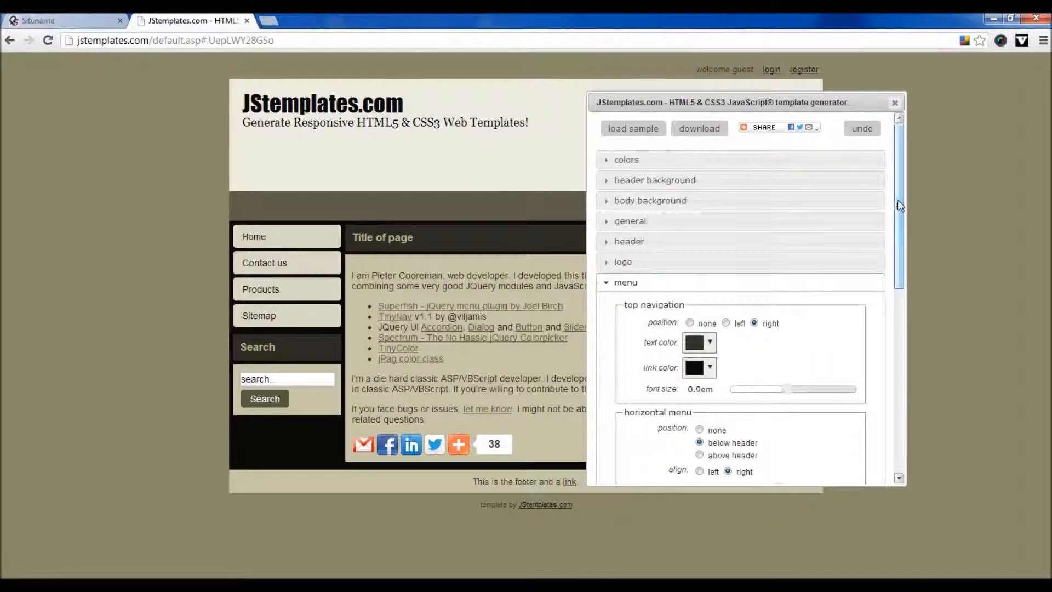
pyautogui.moveTo(901, 209); pyautogui.dragTo(901, 342)
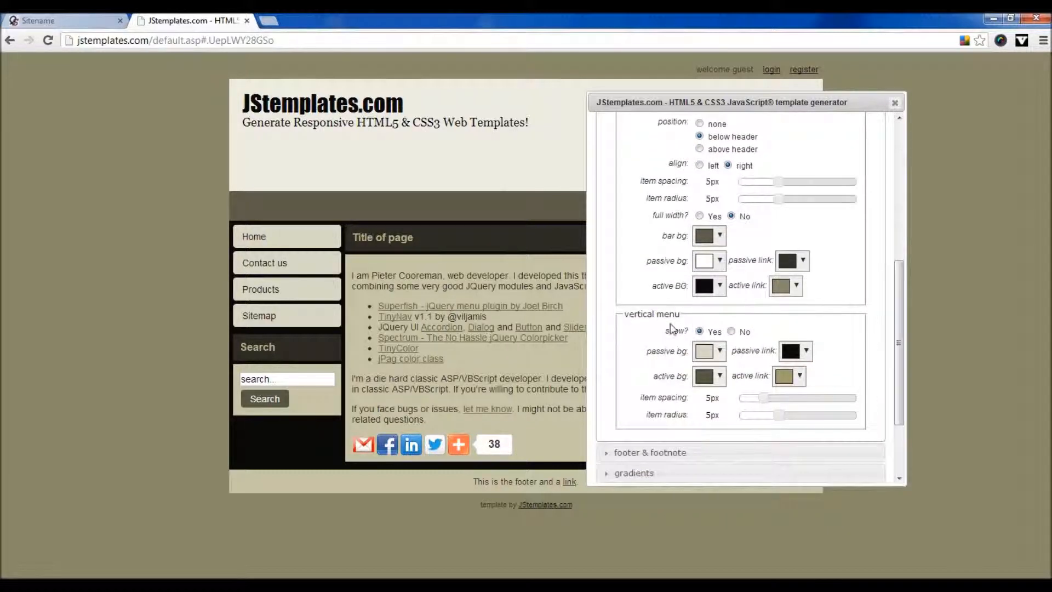
pyautogui.click(699, 331)
pyautogui.click(733, 332)
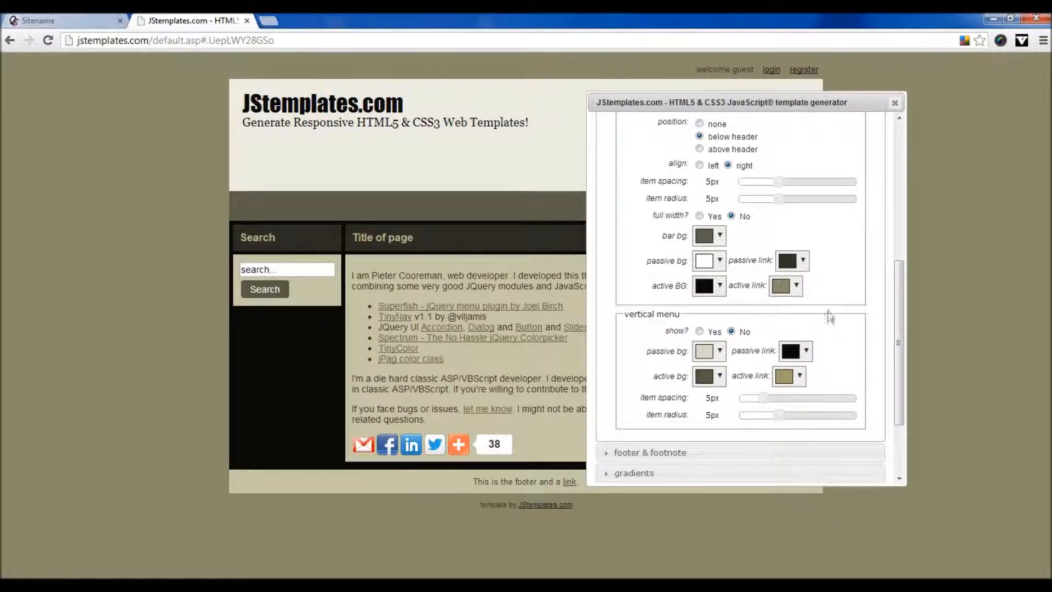
pyautogui.moveTo(900, 333); pyautogui.dragTo(910, 180)
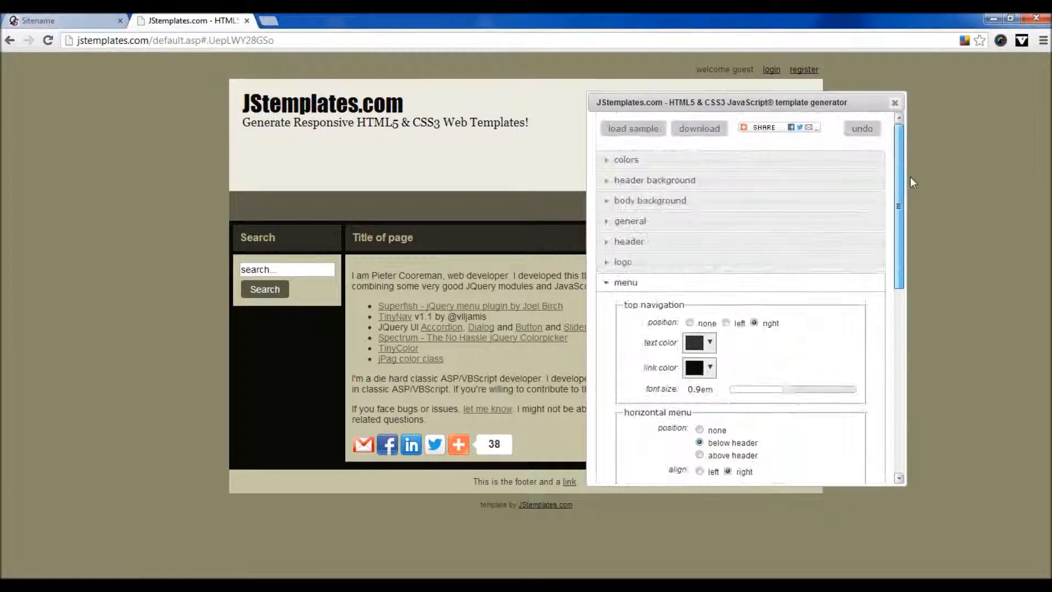
pyautogui.click(632, 222)
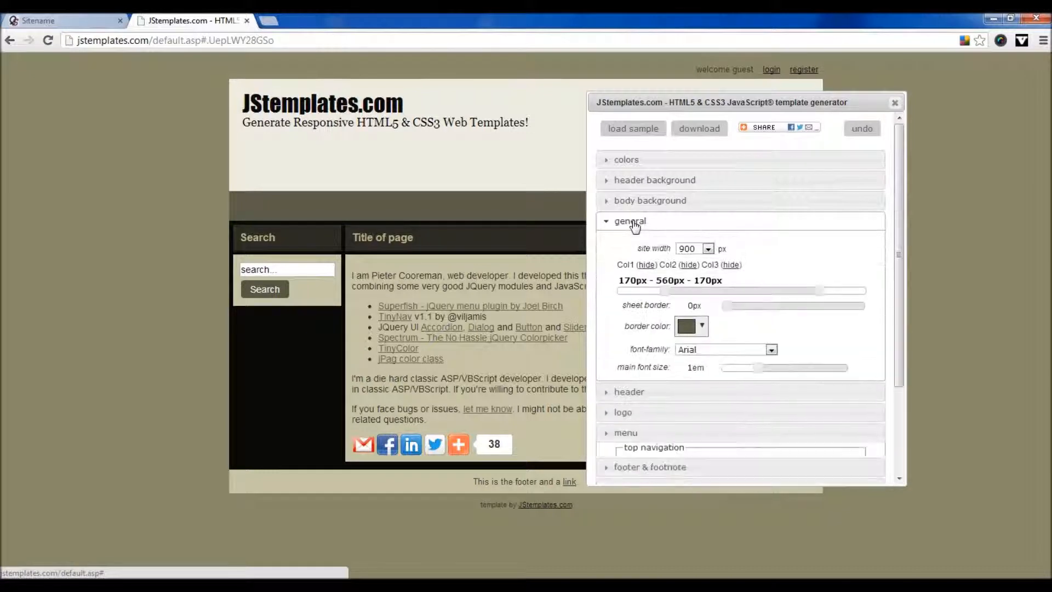
# Set the layout columns to 0px, 680px and 220px, then download the template.
pyautogui.moveTo(669, 293); pyautogui.dragTo(594, 293)
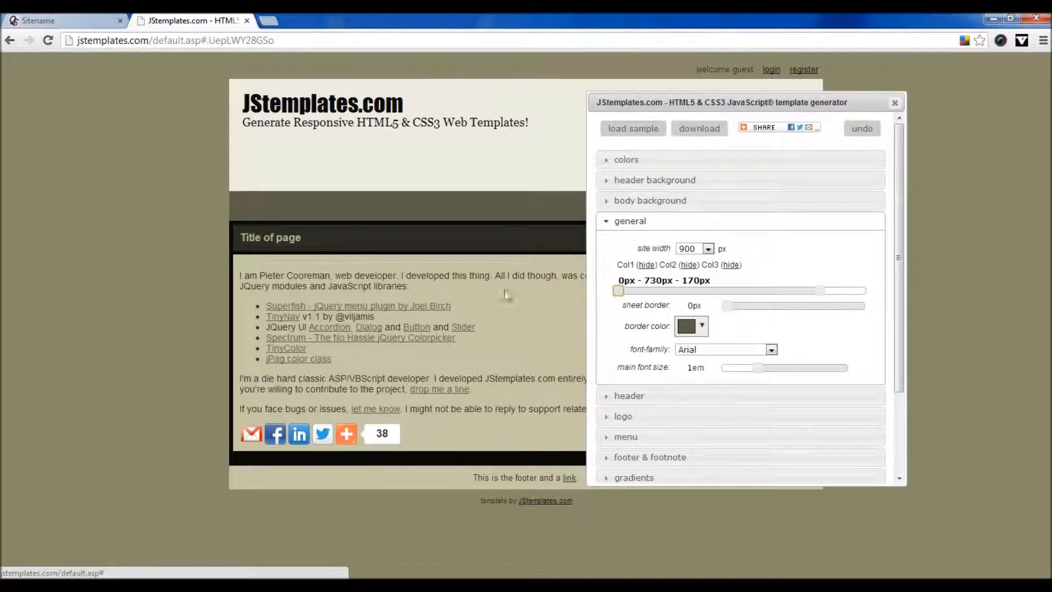
pyautogui.moveTo(622, 294)
pyautogui.mouseDown()
pyautogui.moveTo(634, 294)
pyautogui.moveTo(617, 293)
pyautogui.mouseUp()
pyautogui.click(819, 292)
pyautogui.moveTo(807, 291); pyautogui.dragTo(808, 291)
pyautogui.moveTo(769, 103); pyautogui.dragTo(798, 92)
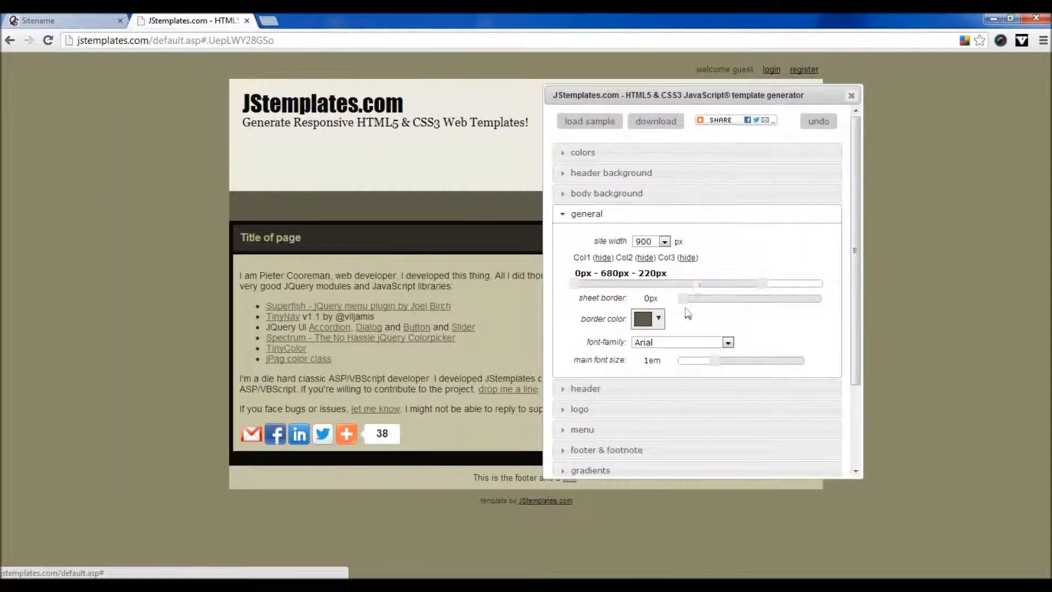
pyautogui.click(572, 219)
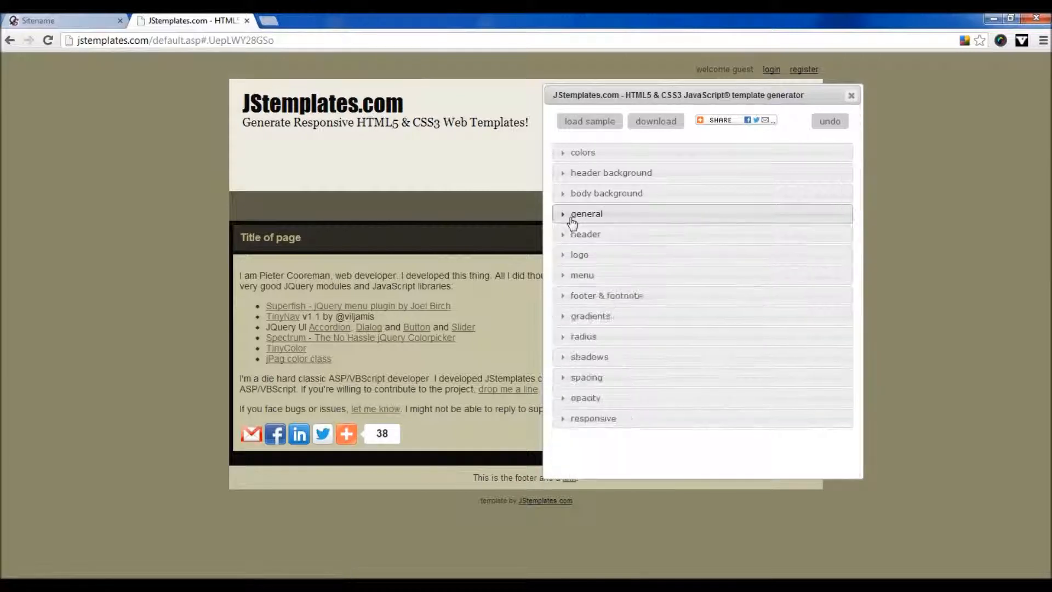
pyautogui.click(661, 123)
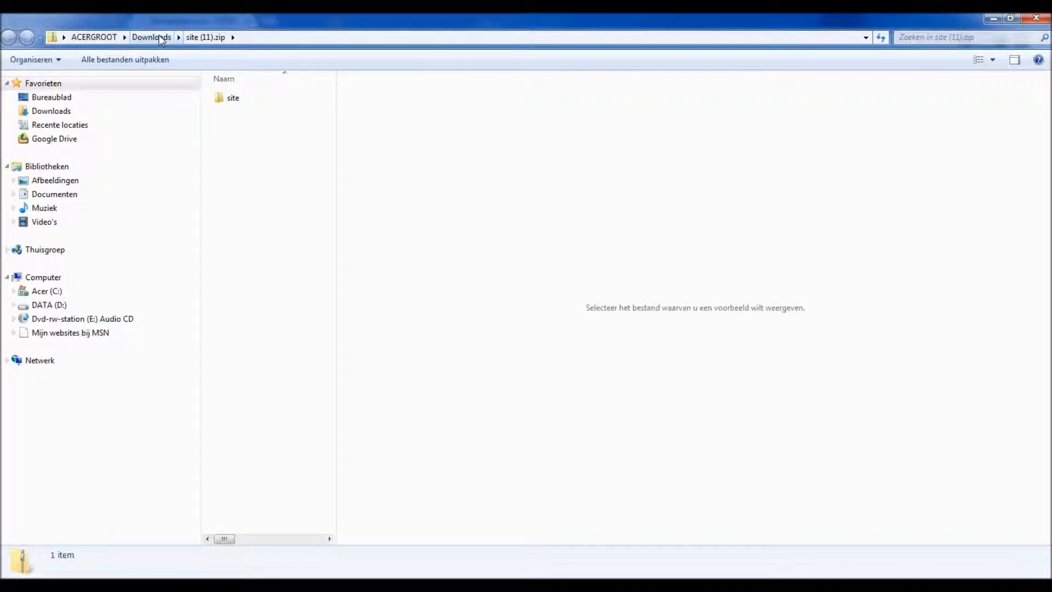
# Rename site (11).zip in Downloads to sample4.zip and close Explorer.
pyautogui.click(161, 38)
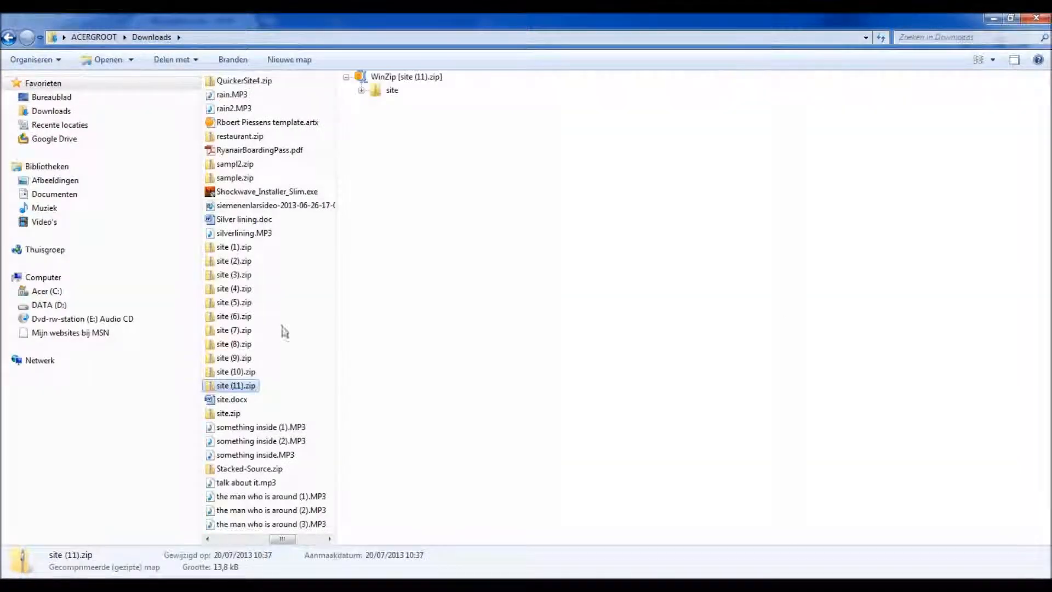
pyautogui.click(250, 387)
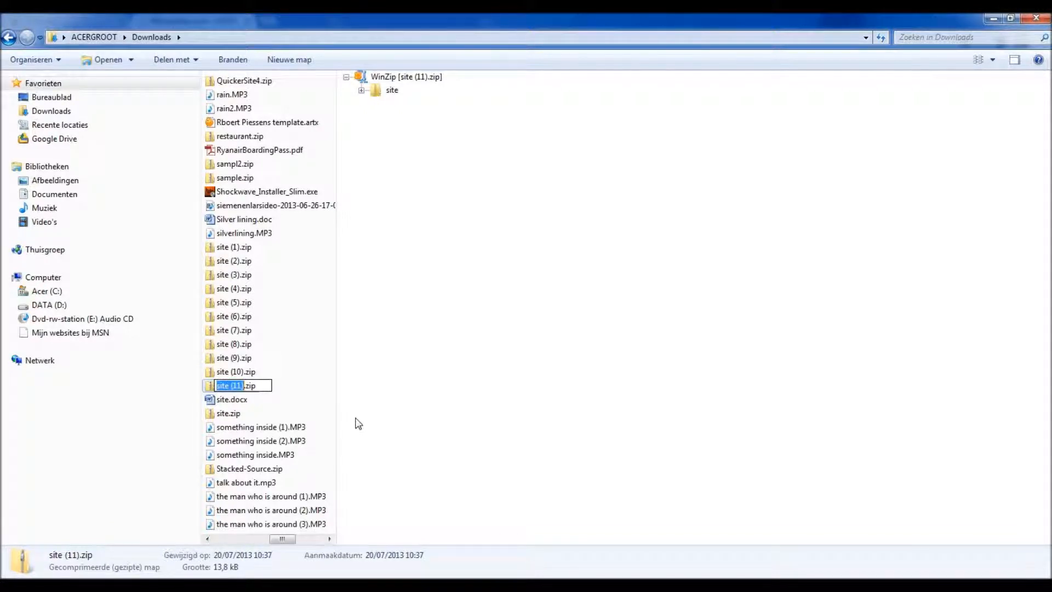
pyautogui.write('sample4')
pyautogui.press('Return')
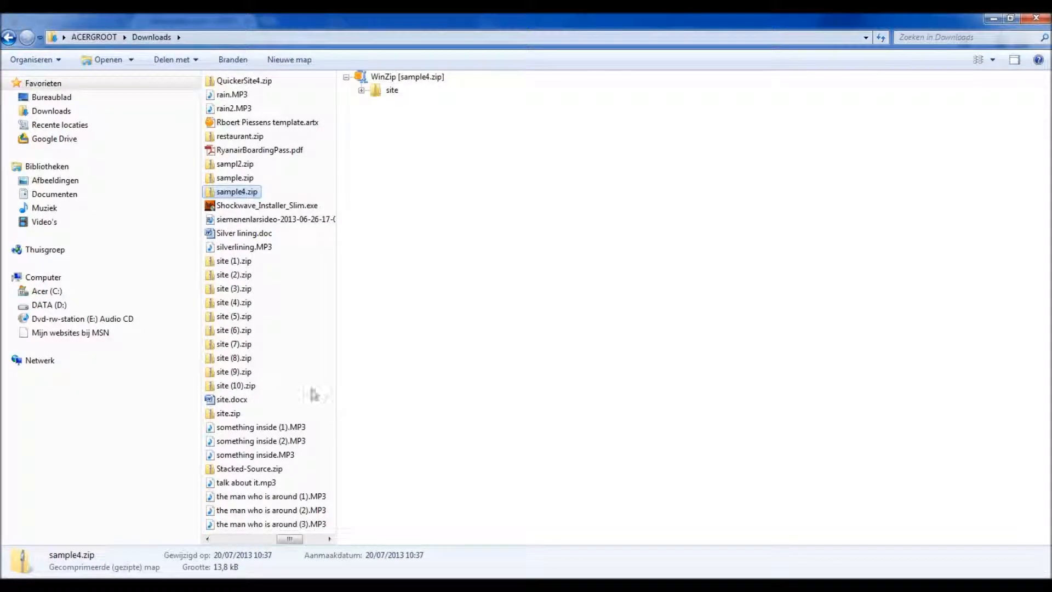
pyautogui.click(437, 237)
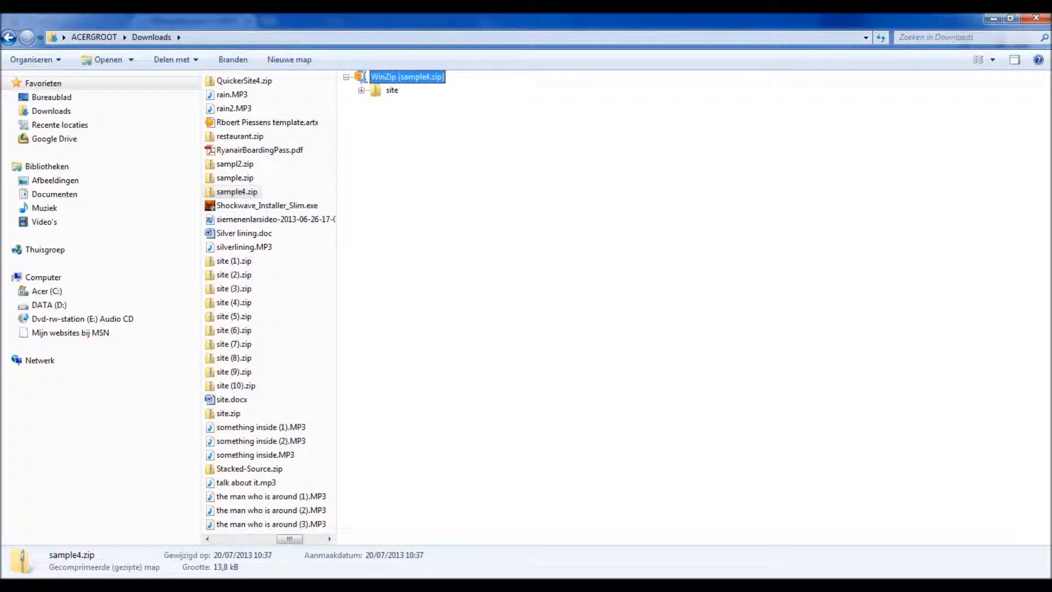
pyautogui.click(1031, 20)
# Upload sample4.zip from Downloads through QuickerSite's zipped template upload page.
pyautogui.click(163, 255)
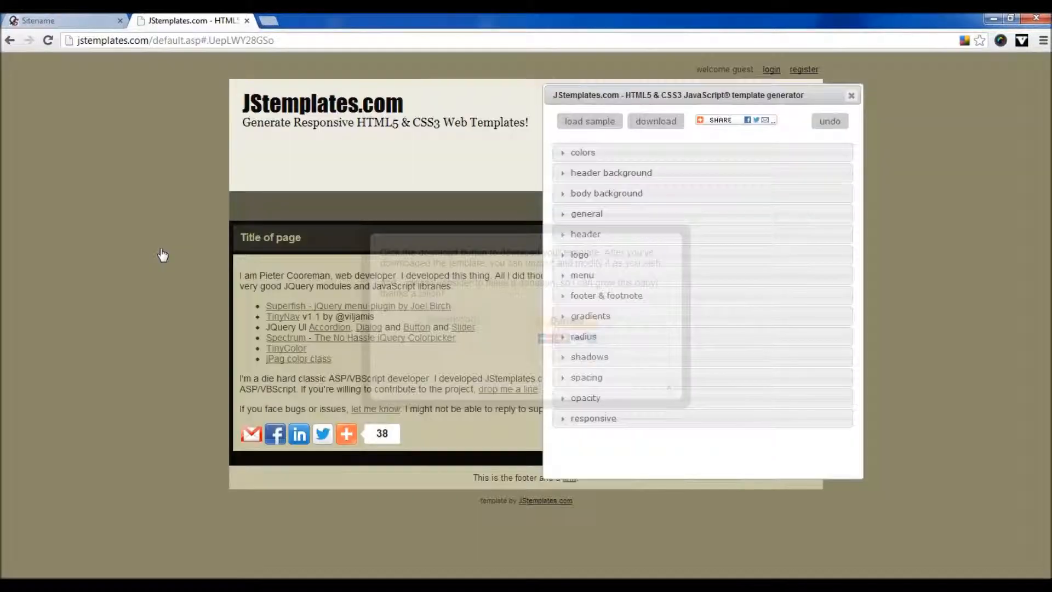
pyautogui.click(55, 21)
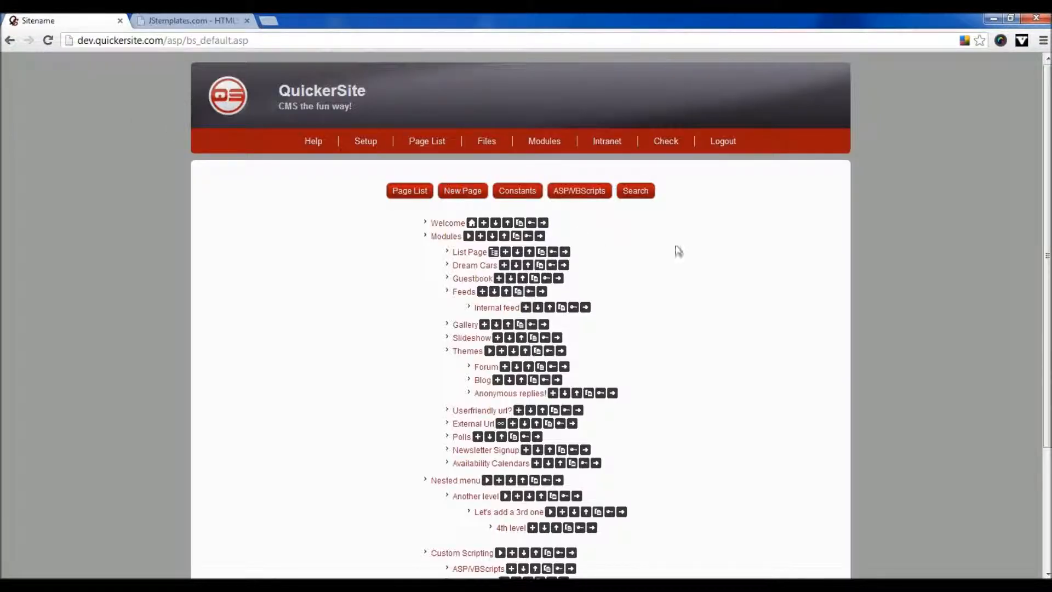
pyautogui.moveTo(366, 141)
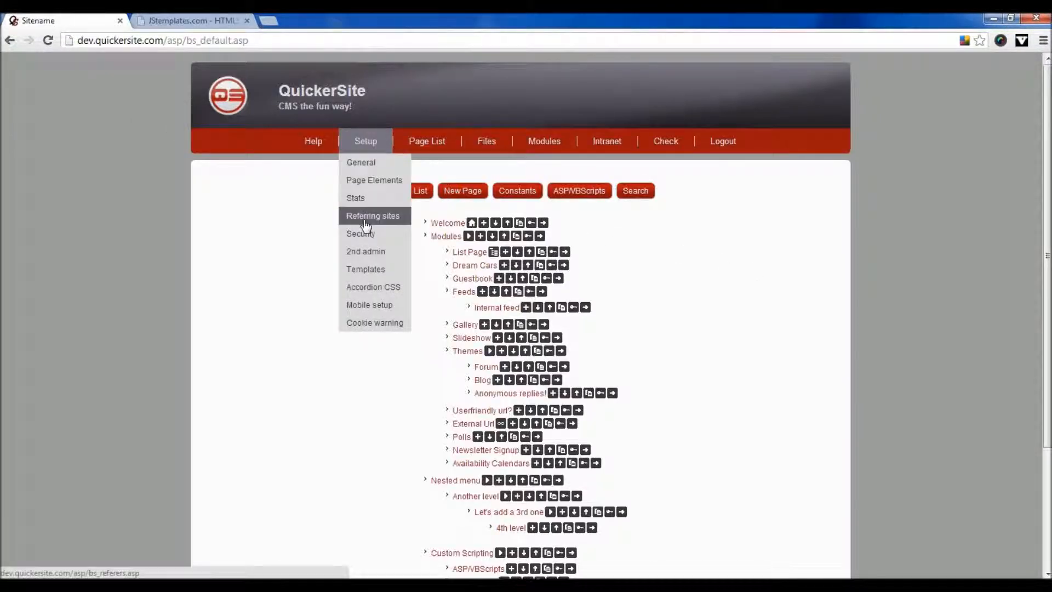
pyautogui.moveTo(372, 269)
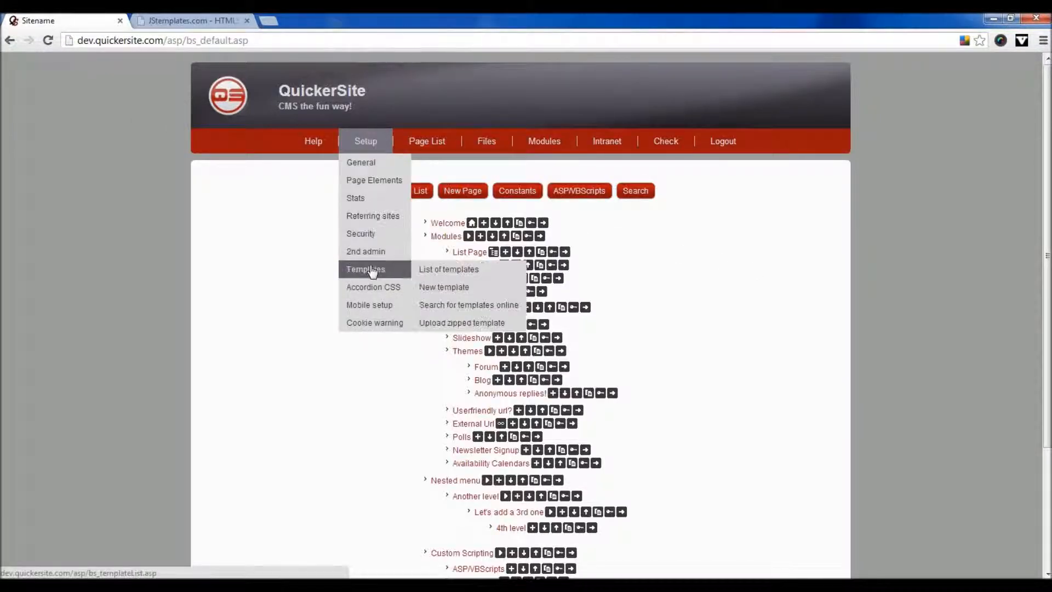
pyautogui.click(488, 324)
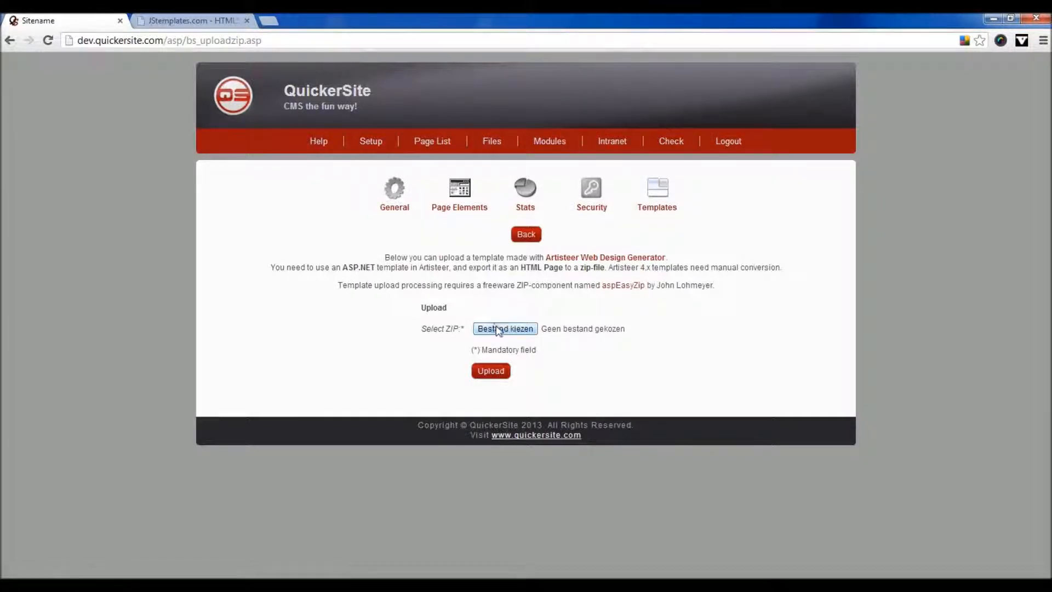
pyautogui.click(498, 329)
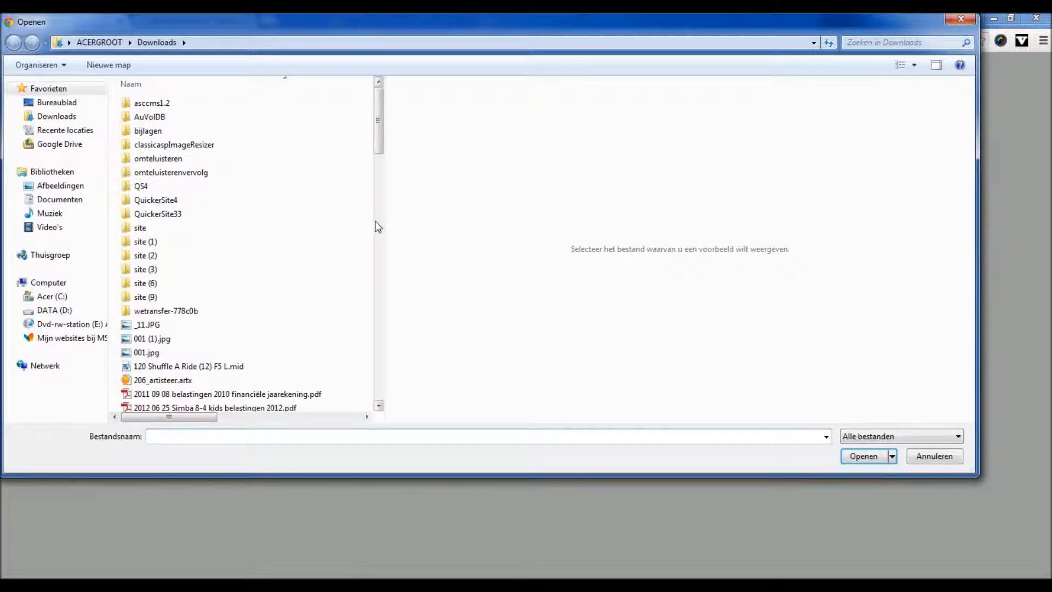
pyautogui.click(62, 116)
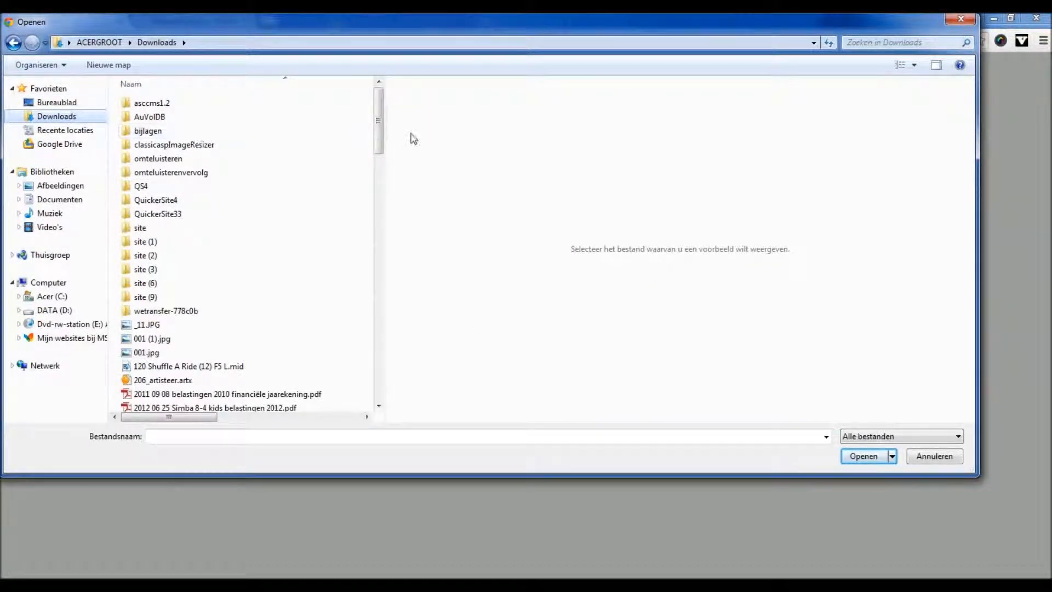
pyautogui.moveTo(381, 101); pyautogui.dragTo(381, 275)
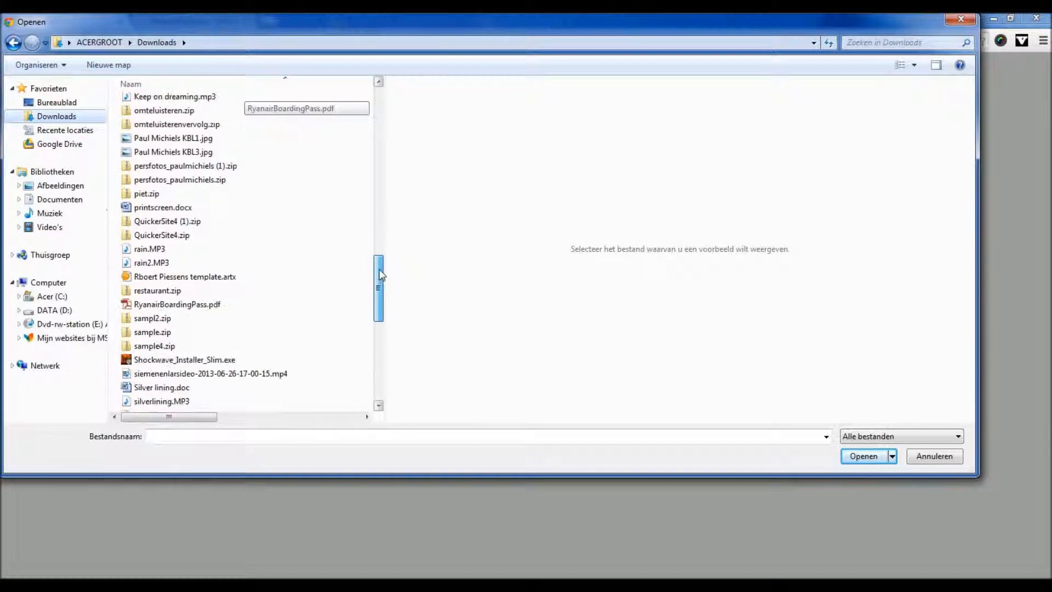
pyautogui.click(164, 346)
pyautogui.doubleClick(164, 346)
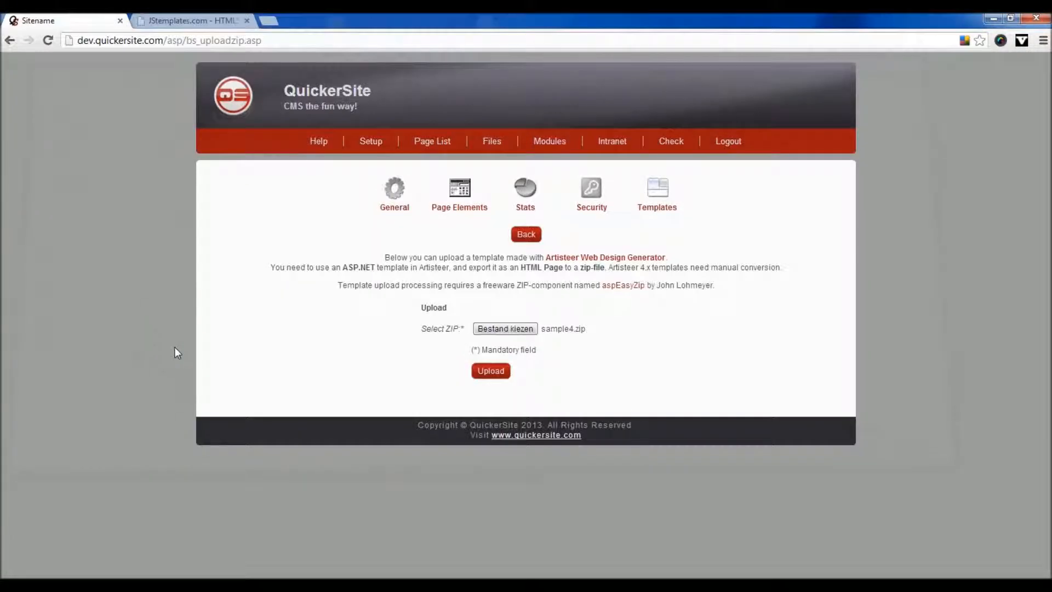
pyautogui.click(494, 372)
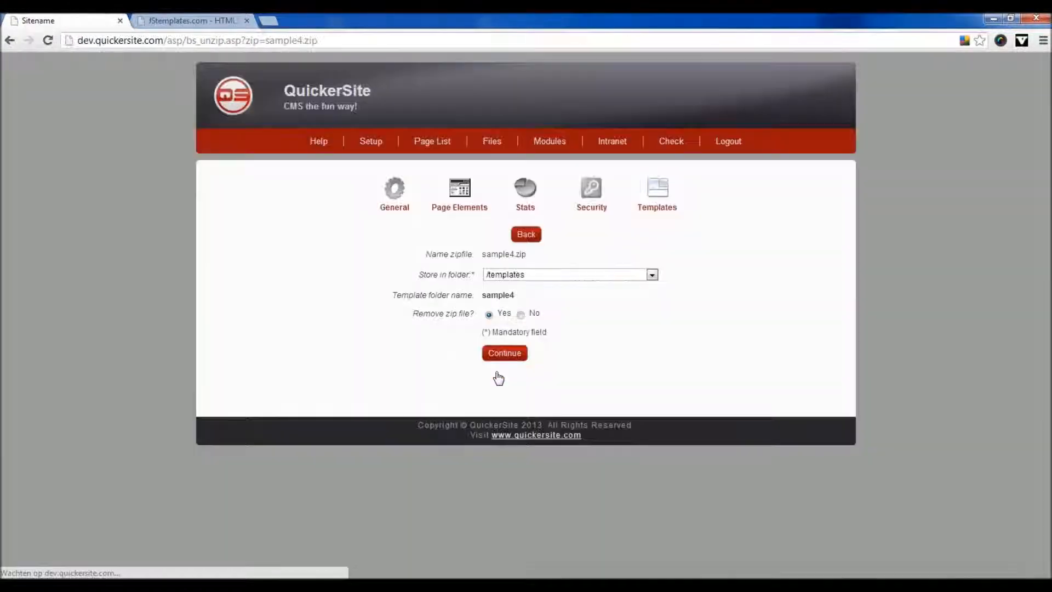
# Unzip and create the sample4 template, then make it the default template.
pyautogui.click(508, 355)
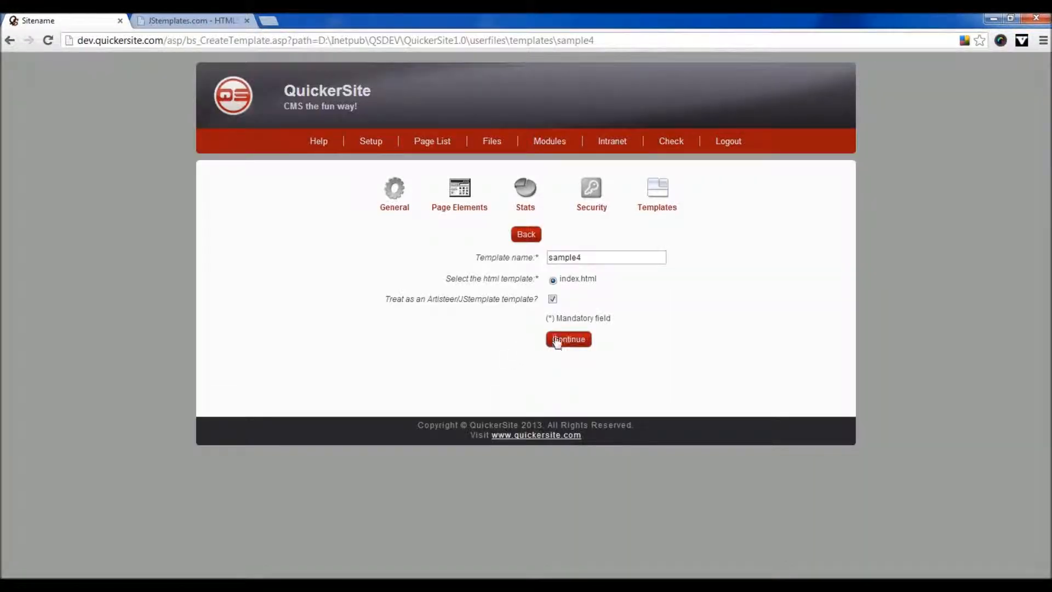
pyautogui.click(568, 340)
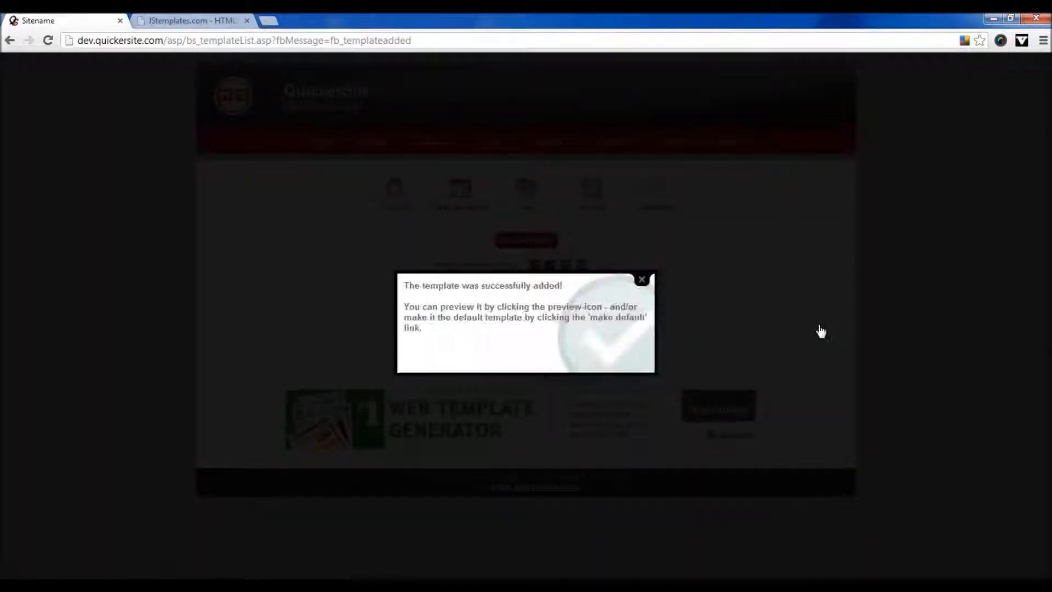
pyautogui.click(820, 332)
pyautogui.moveTo(429, 301); pyautogui.dragTo(457, 302)
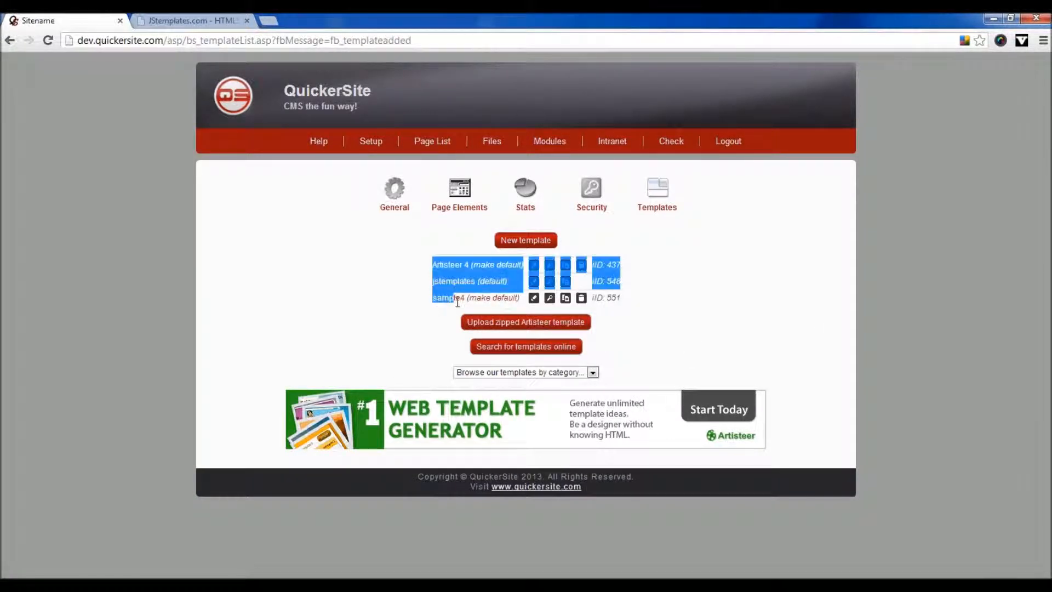
pyautogui.click(427, 333)
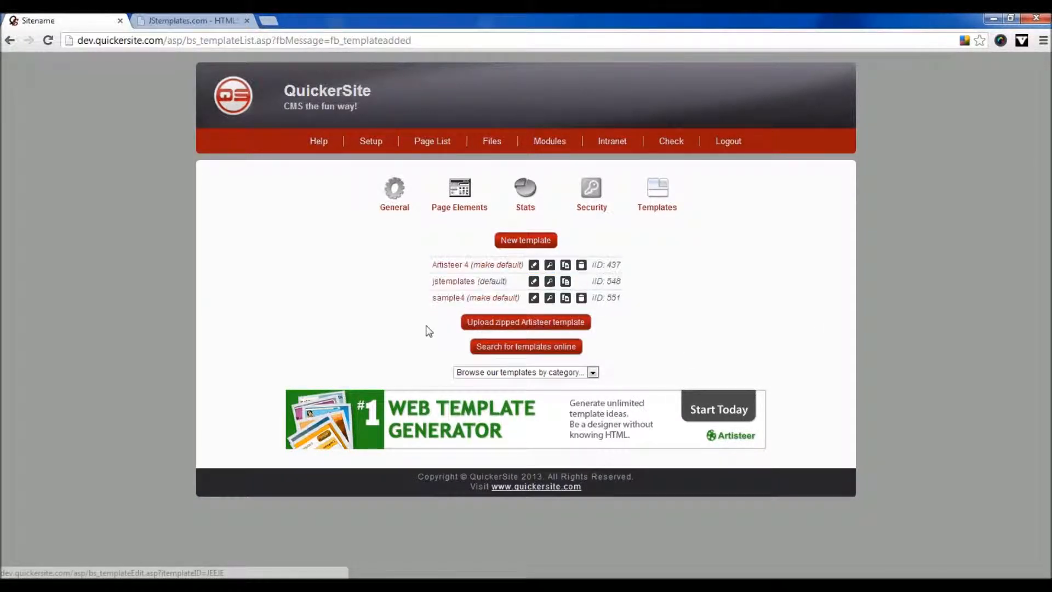
pyautogui.click(496, 298)
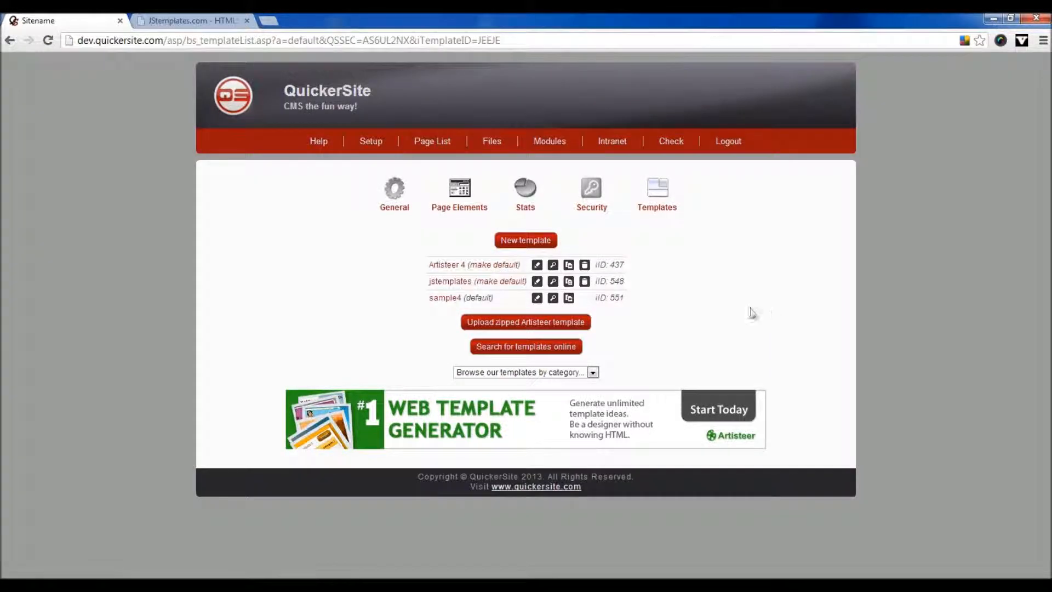
# Open the public site in a new tab and close the JSTemplates generator panel to compare designs.
pyautogui.click(673, 144)
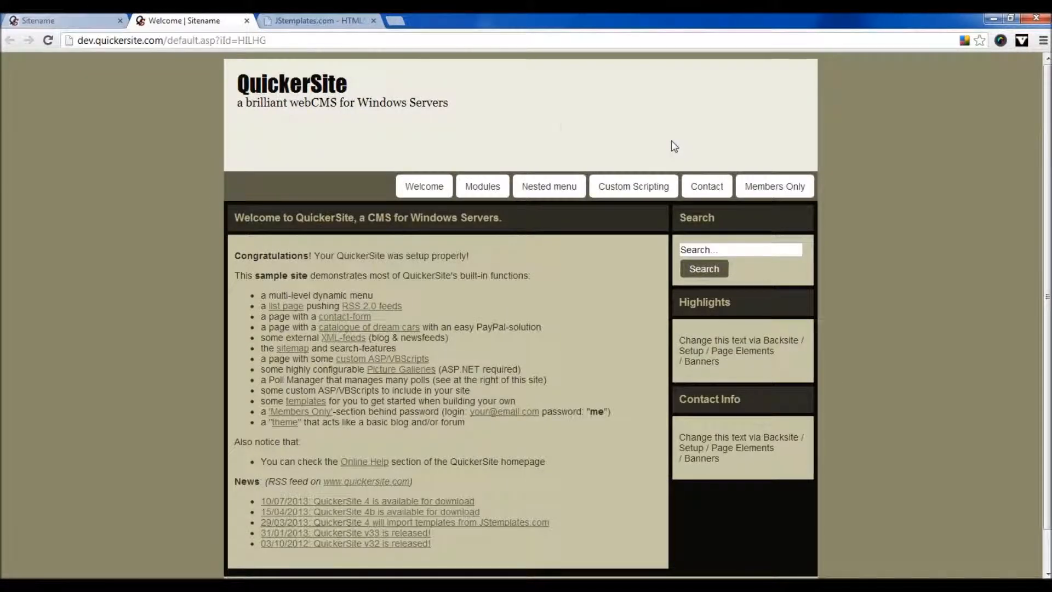
pyautogui.click(324, 21)
pyautogui.click(851, 96)
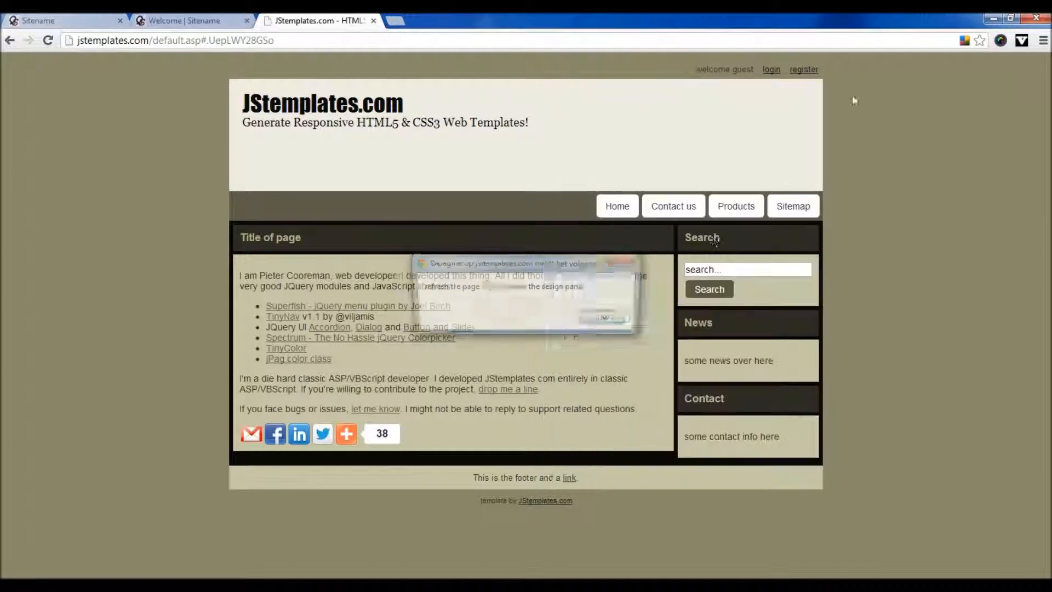
pyautogui.click(606, 318)
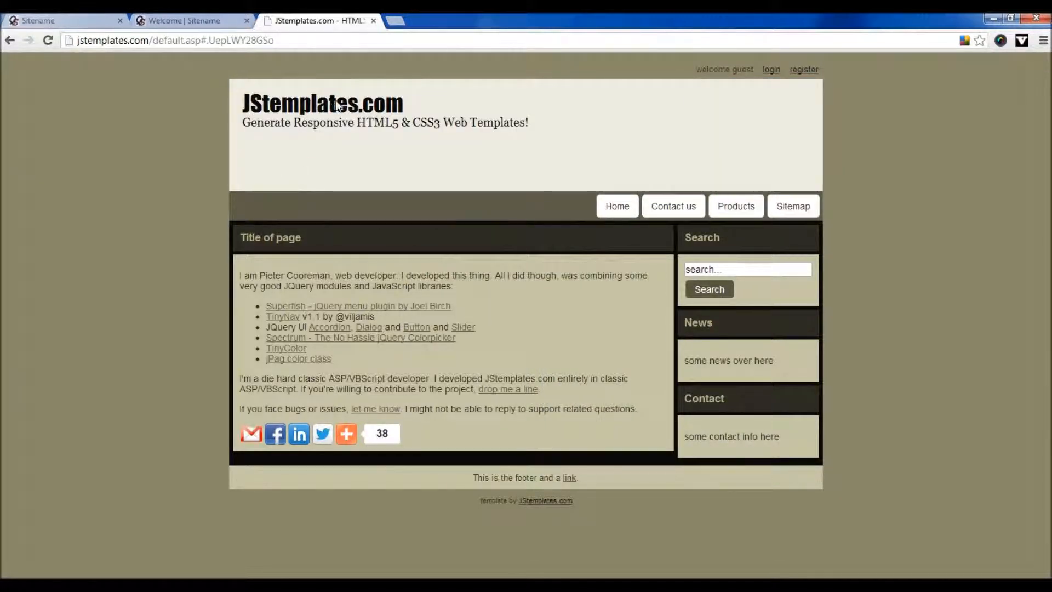
pyautogui.click(193, 21)
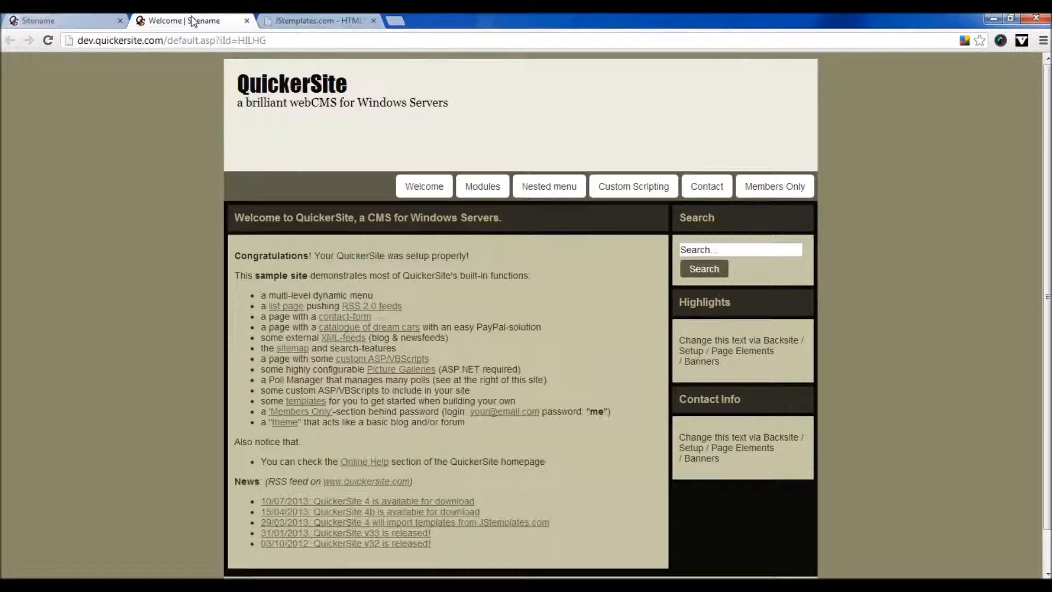
pyautogui.click(323, 19)
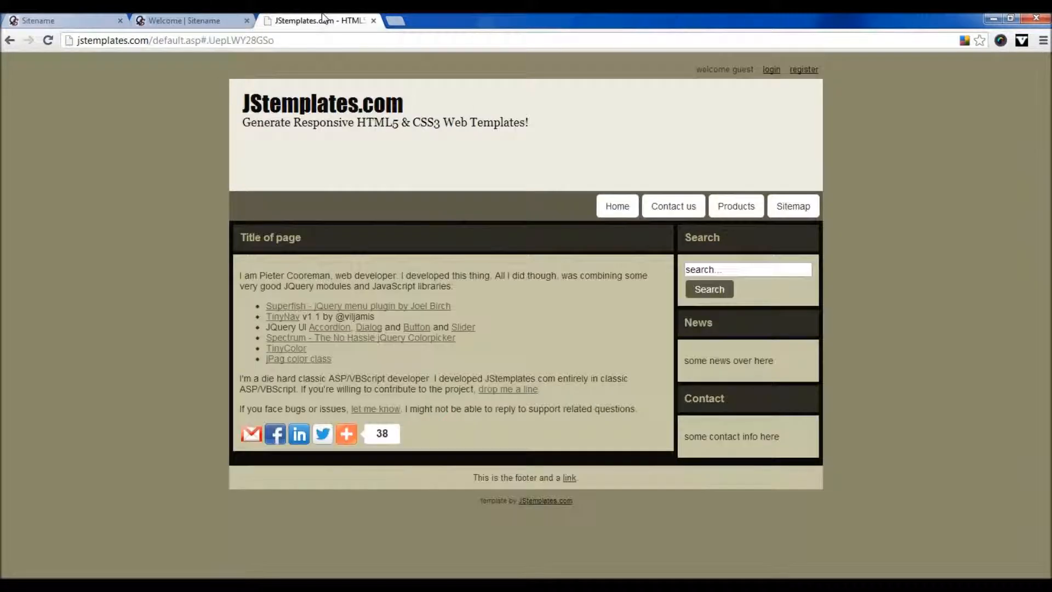
# Inspect the public Welcome page's menus and footer placeholder text in the sample4 design.
pyautogui.click(189, 14)
pyautogui.scroll(-1, 425, 158)
pyautogui.moveTo(482, 144)
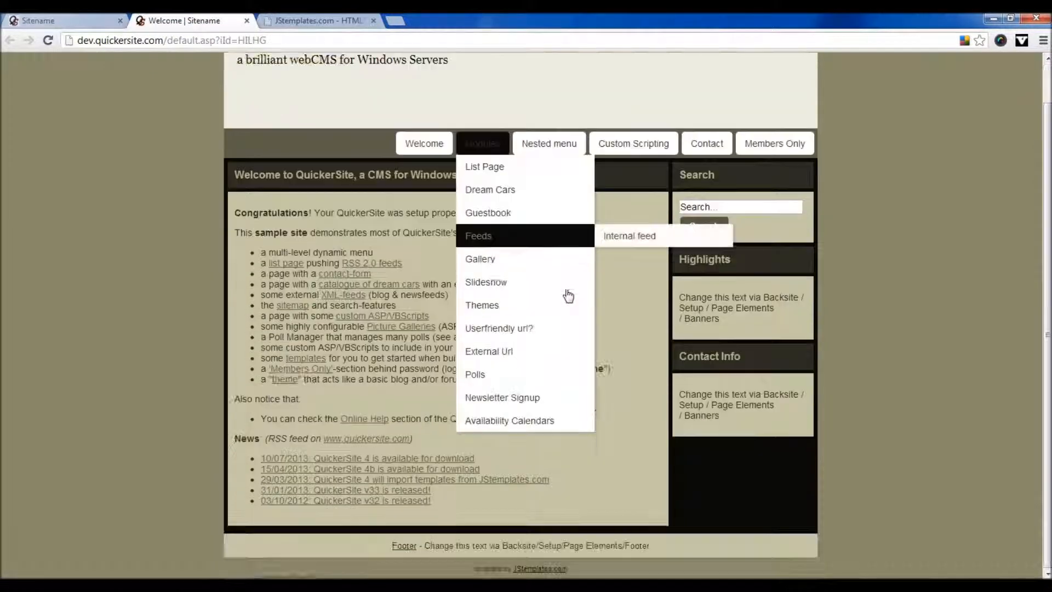
pyautogui.moveTo(477, 306)
pyautogui.moveTo(544, 145)
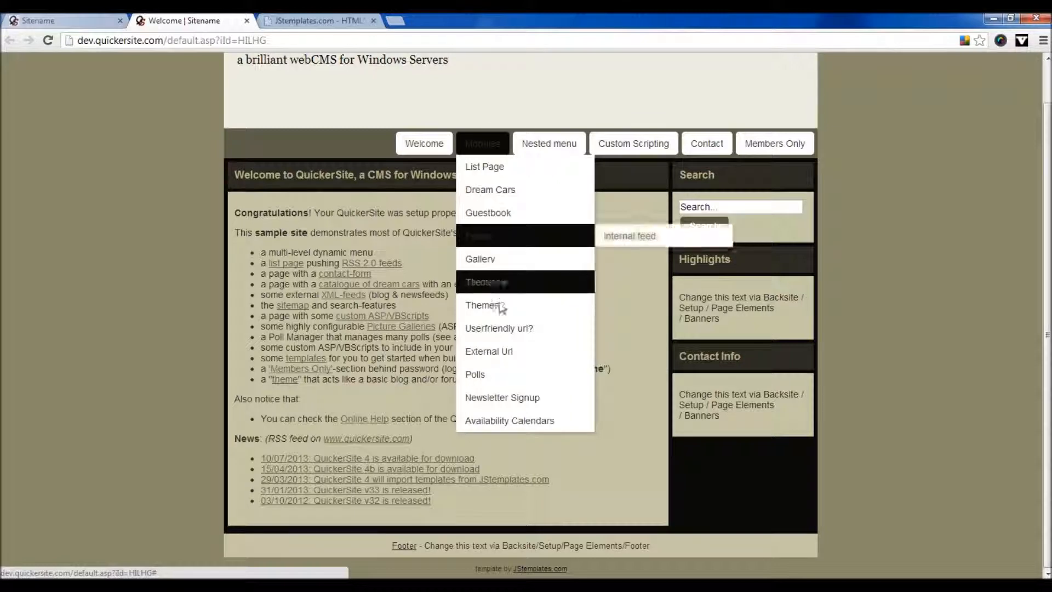
pyautogui.moveTo(592, 314)
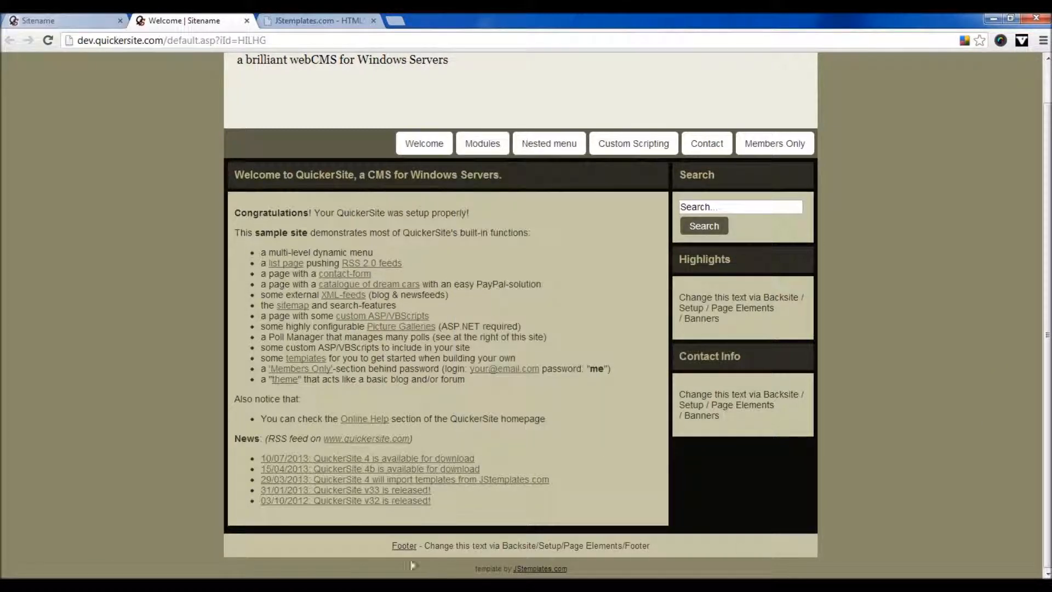
pyautogui.moveTo(391, 545); pyautogui.dragTo(549, 546)
pyautogui.click(432, 81)
pyautogui.scroll(1, 400, 225)
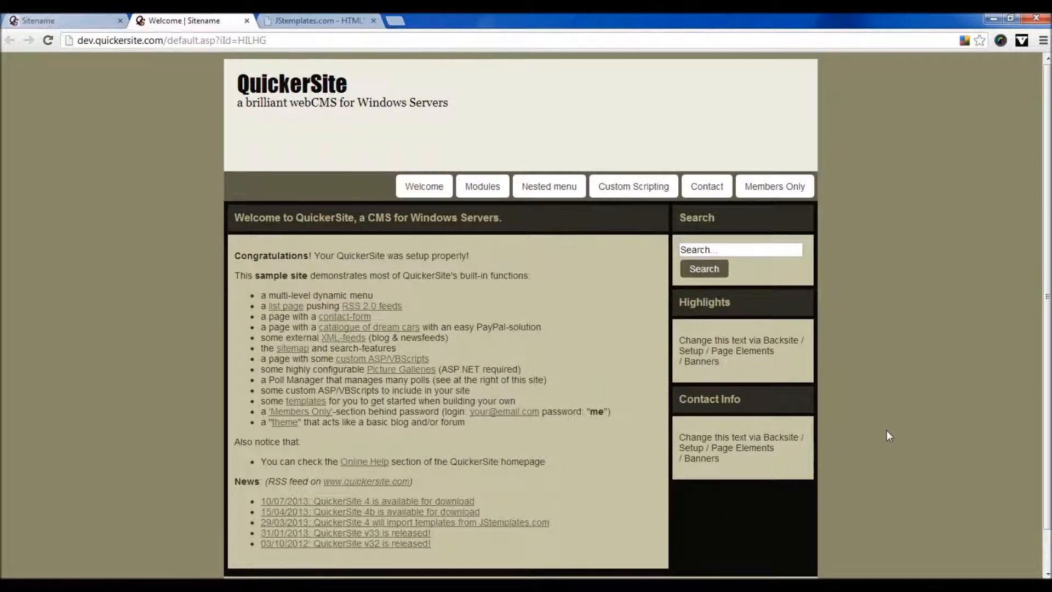
pyautogui.scroll(-1, 888, 436)
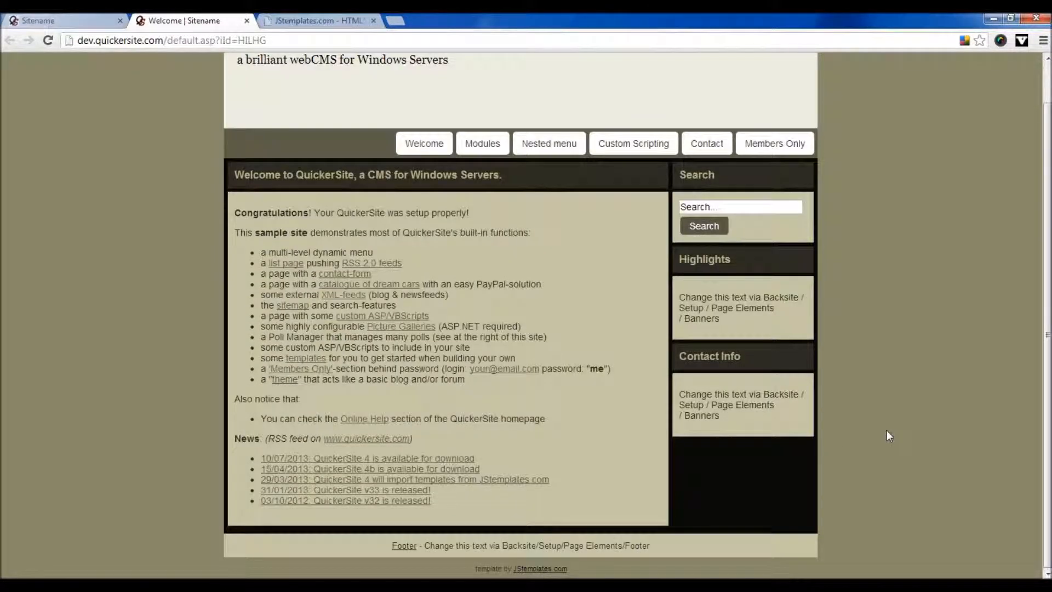
pyautogui.scroll(1, 888, 436)
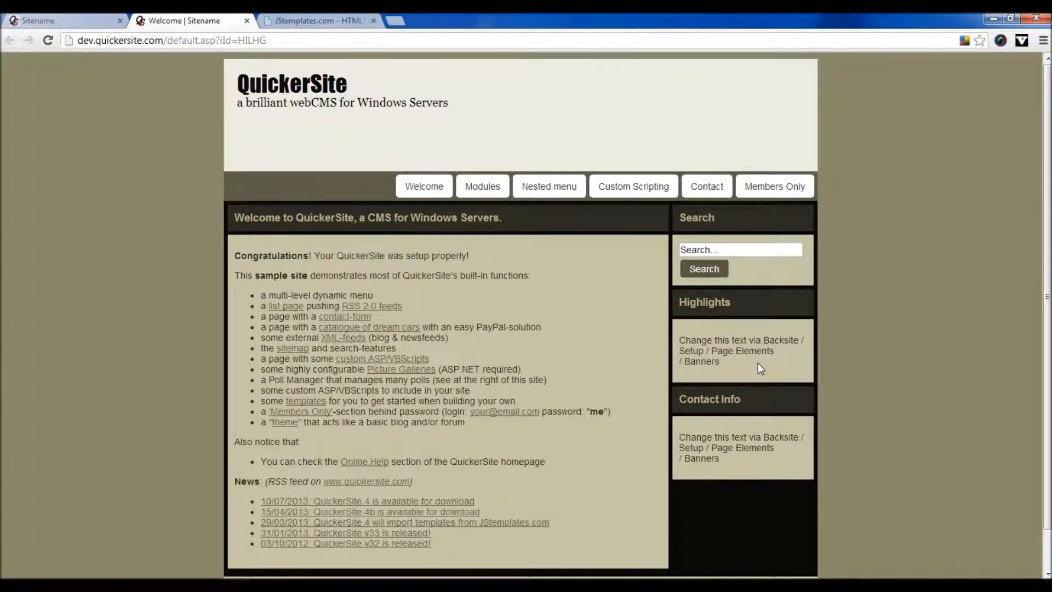
# Select the Highlights and footer placeholder text on the Welcome page.
pyautogui.moveTo(682, 335); pyautogui.dragTo(752, 361)
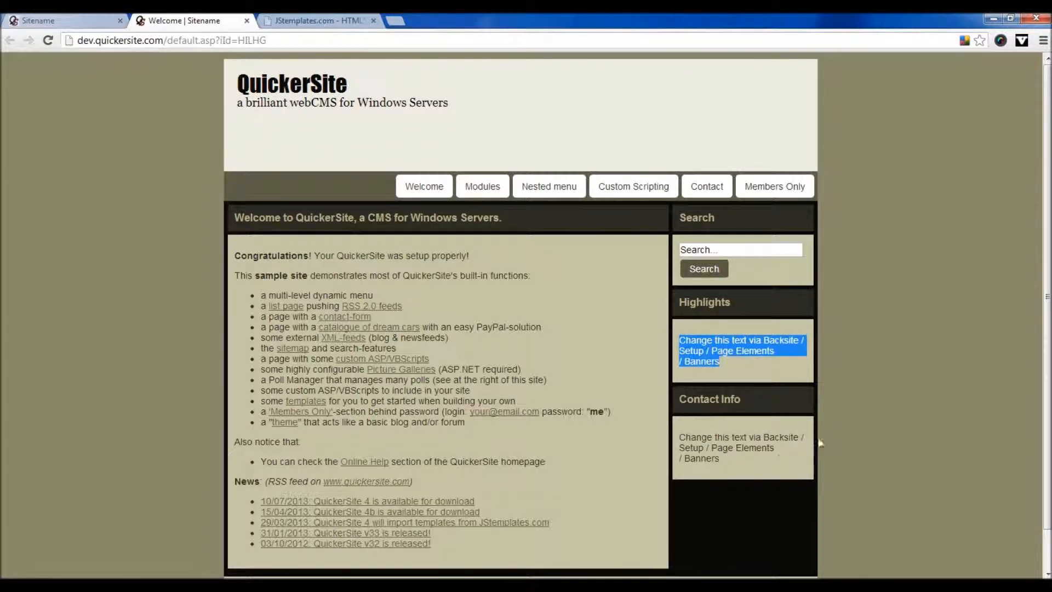
pyautogui.click(821, 442)
pyautogui.scroll(-1, 892, 422)
pyautogui.moveTo(426, 546); pyautogui.dragTo(652, 545)
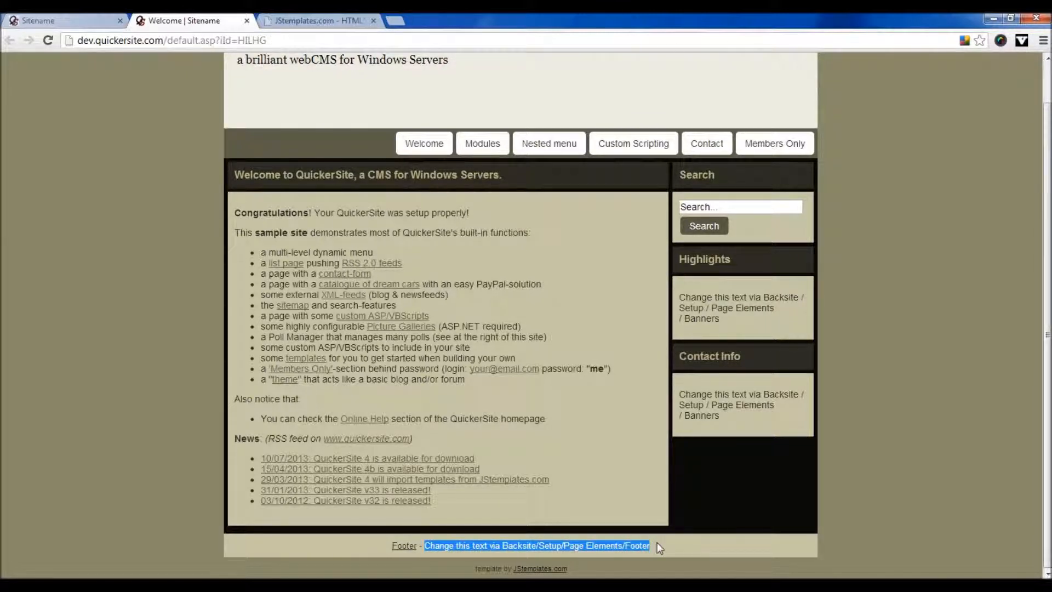
pyautogui.click(658, 543)
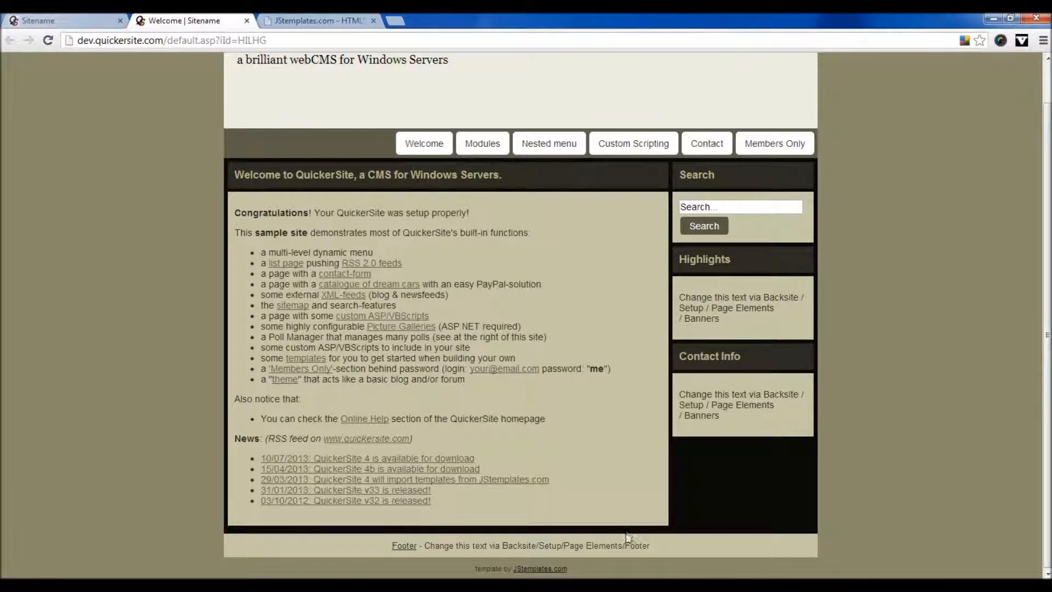
# View the Gallery page's enlarged pink flower photo, then return to the backsite templates page.
pyautogui.moveTo(483, 146)
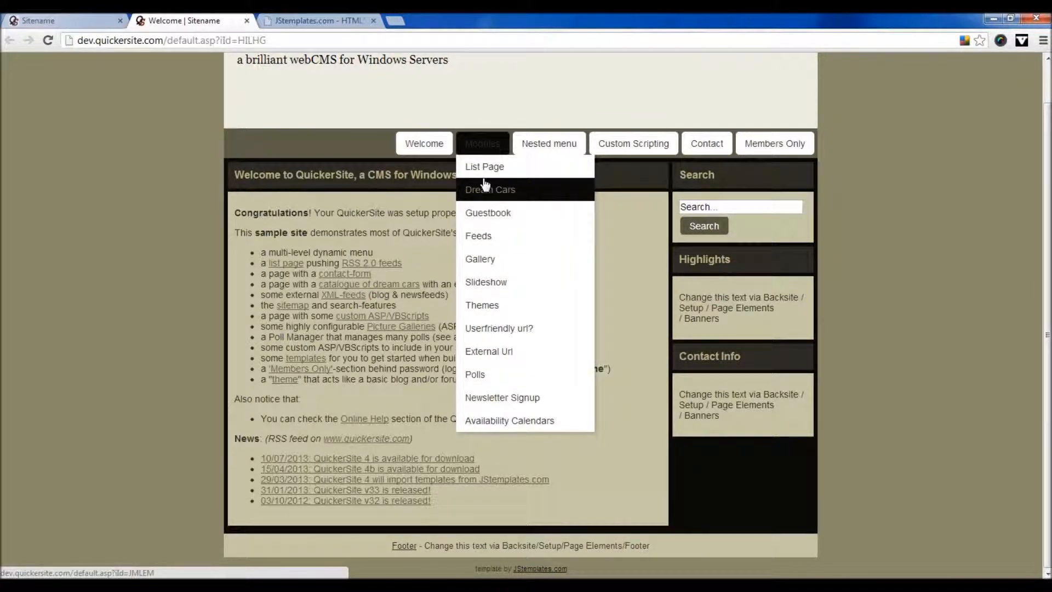
pyautogui.click(490, 262)
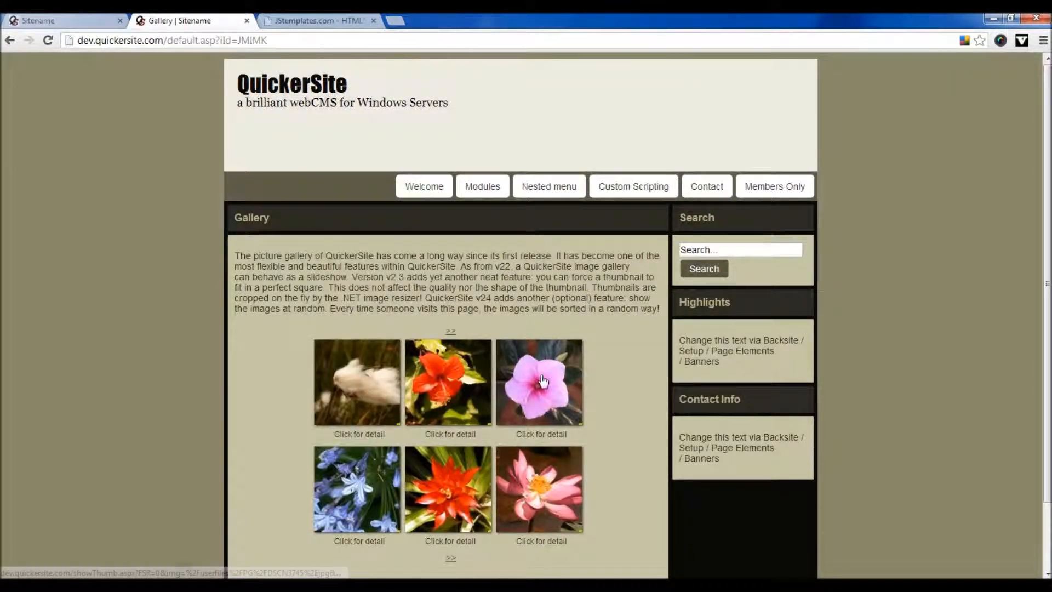
pyautogui.click(541, 381)
pyautogui.click(253, 341)
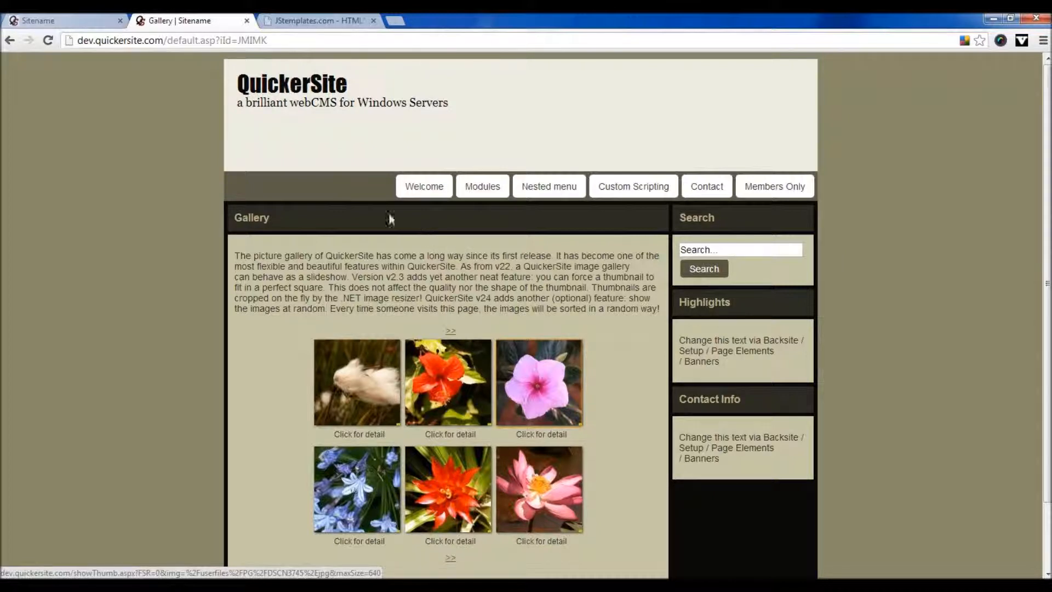
pyautogui.click(72, 20)
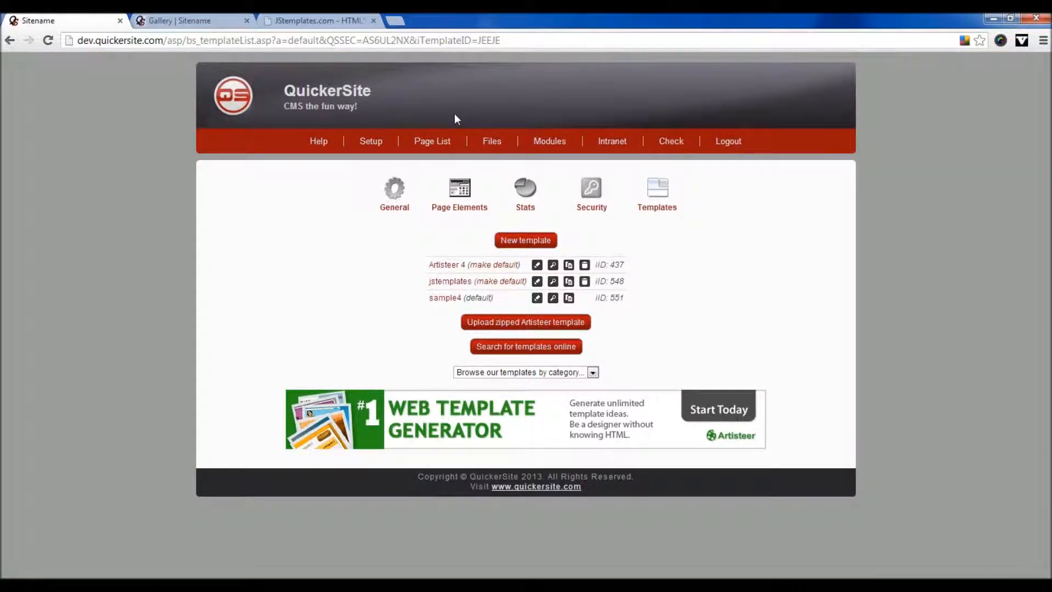
# Open the List Page's 'Modify title, sort order and introduction' form and point out its accordion option.
pyautogui.moveTo(433, 141)
pyautogui.click(427, 164)
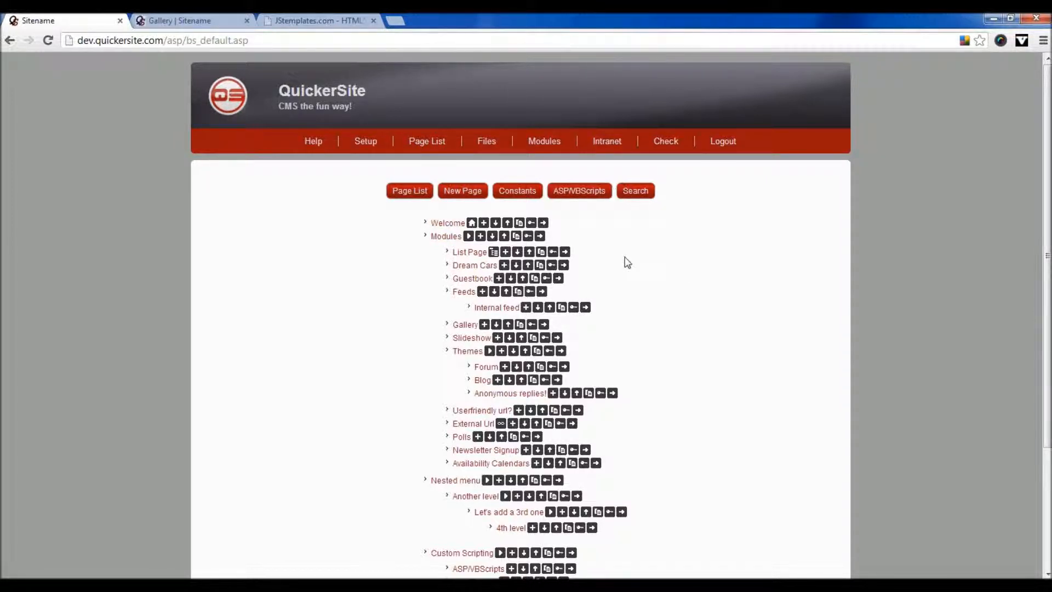
pyautogui.click(465, 253)
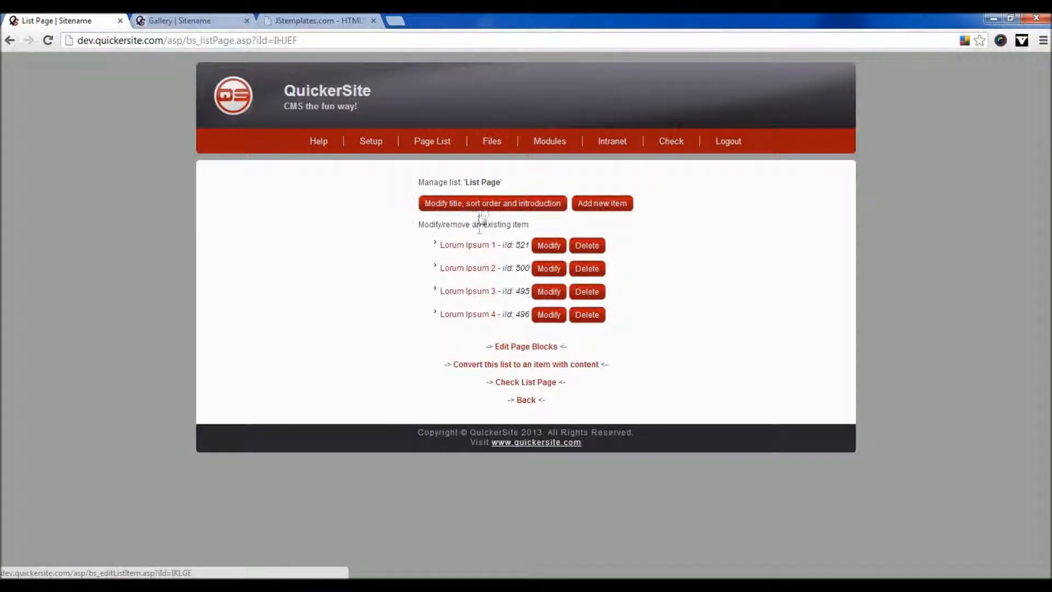
pyautogui.click(481, 208)
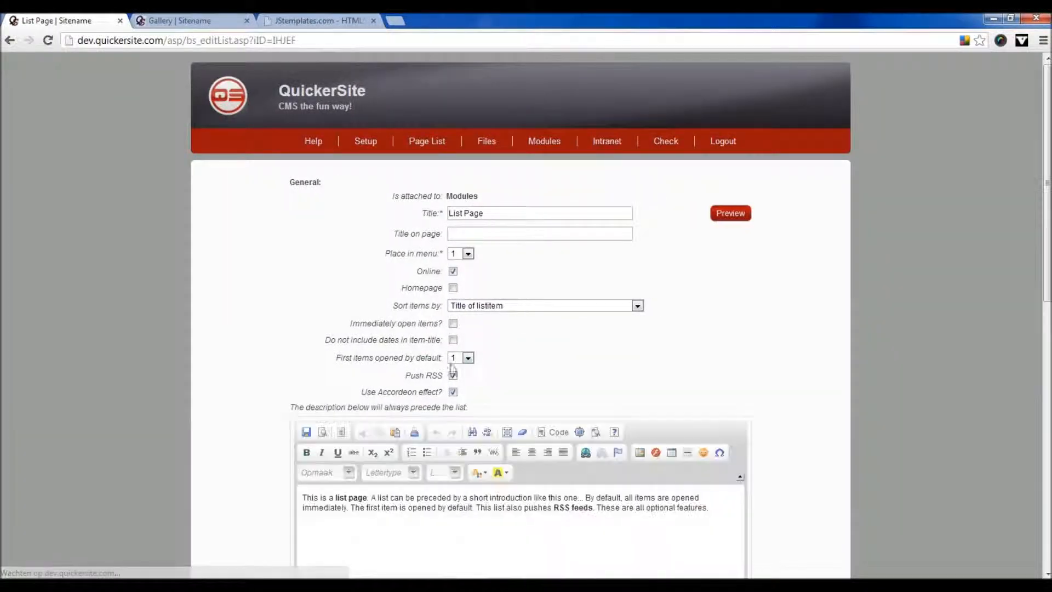
pyautogui.moveTo(364, 394); pyautogui.dragTo(459, 395)
pyautogui.click(475, 395)
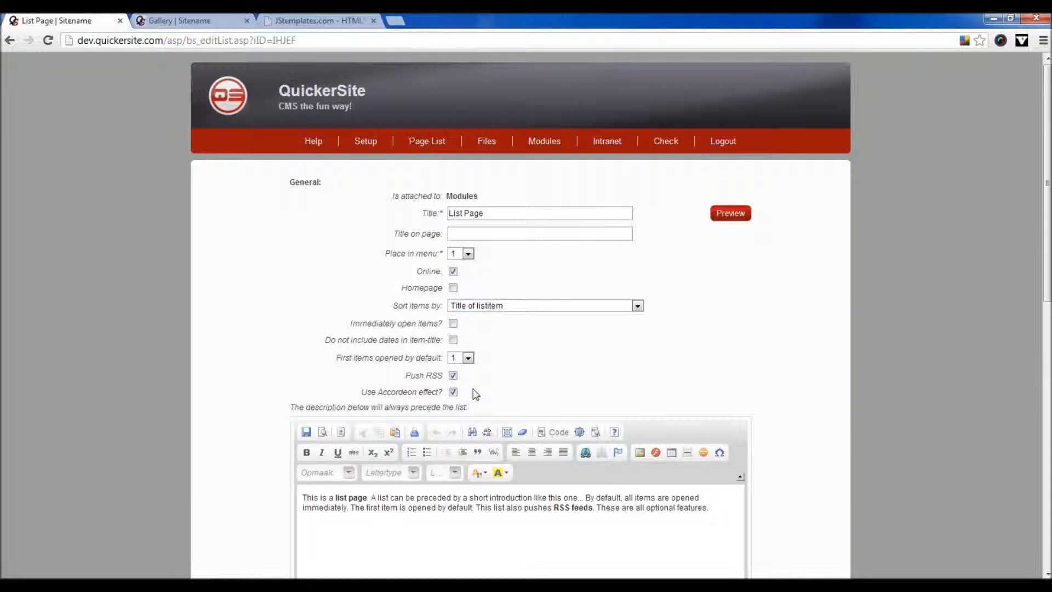
# Preview the List Page in a new tab and expand Lorum Ipsum items 2, 3, 2 and 1.
pyautogui.click(731, 214)
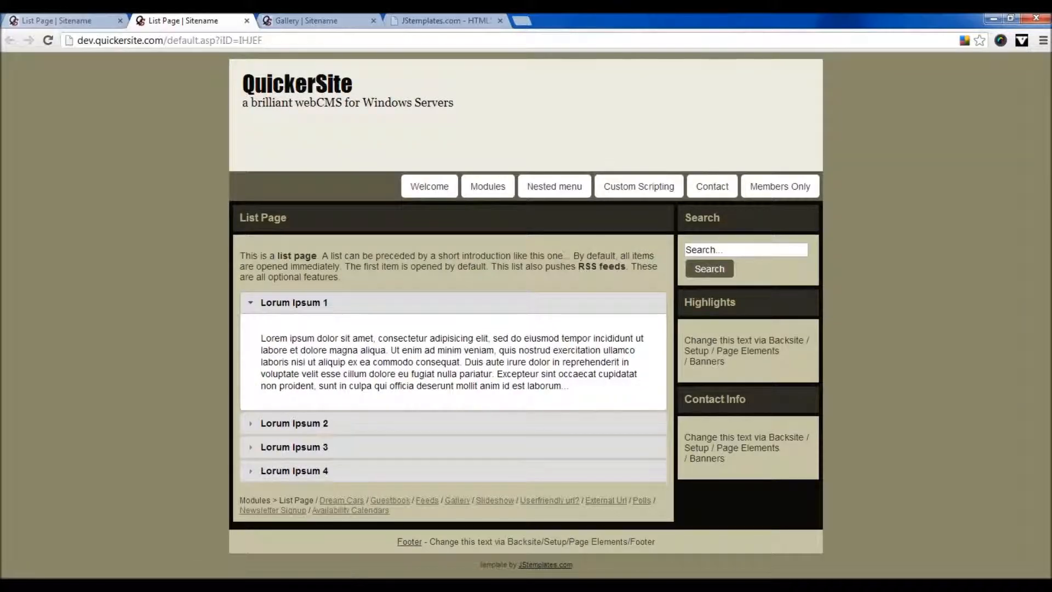
pyautogui.click(265, 305)
pyautogui.click(282, 327)
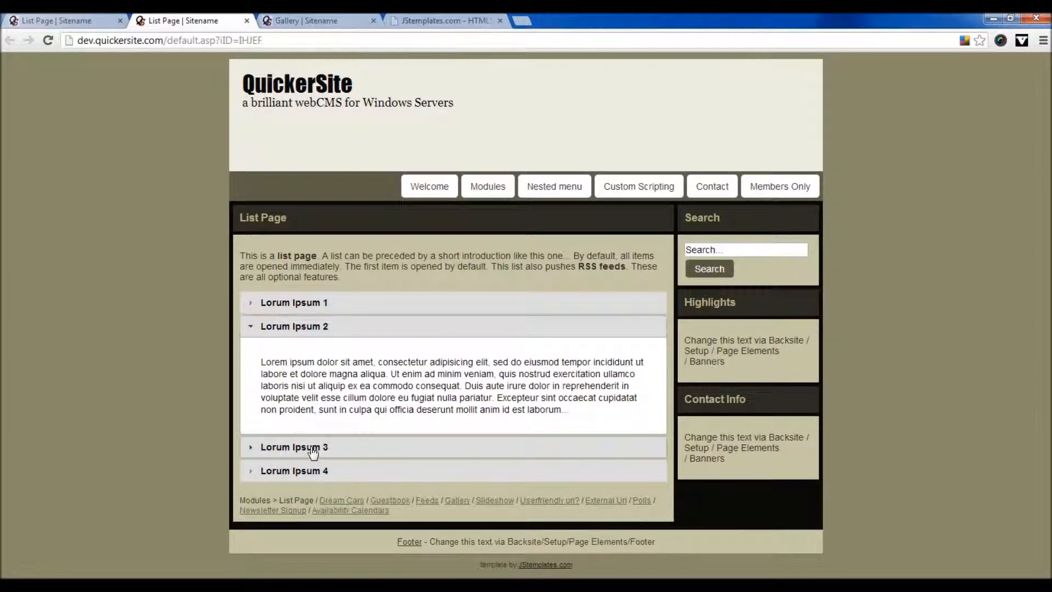
pyautogui.click(310, 447)
pyautogui.click(323, 325)
pyautogui.click(326, 304)
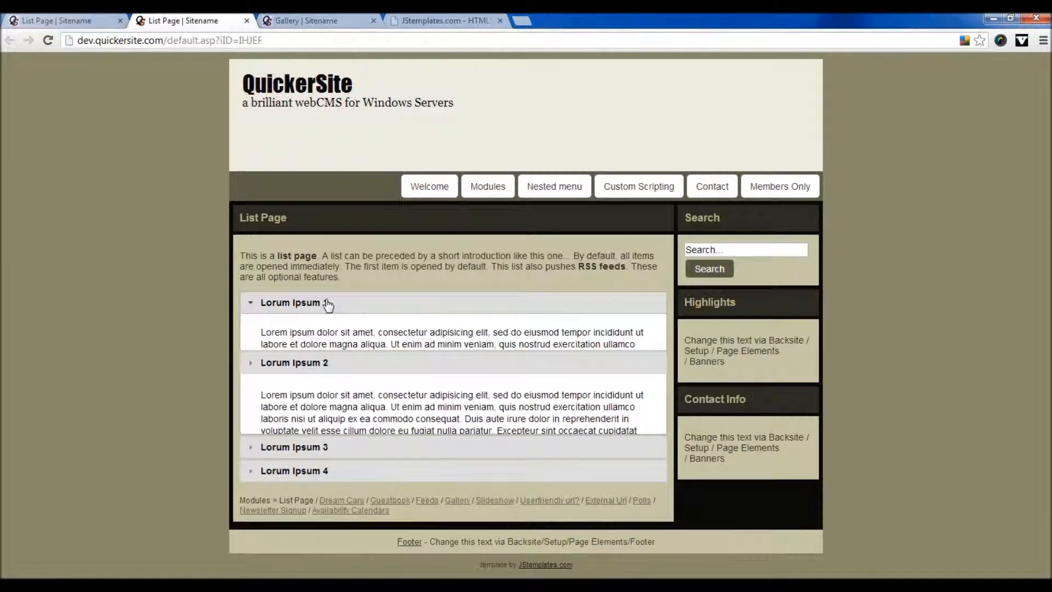
# Turn off the List Page's accordion effect and save the settings.
pyautogui.click(93, 22)
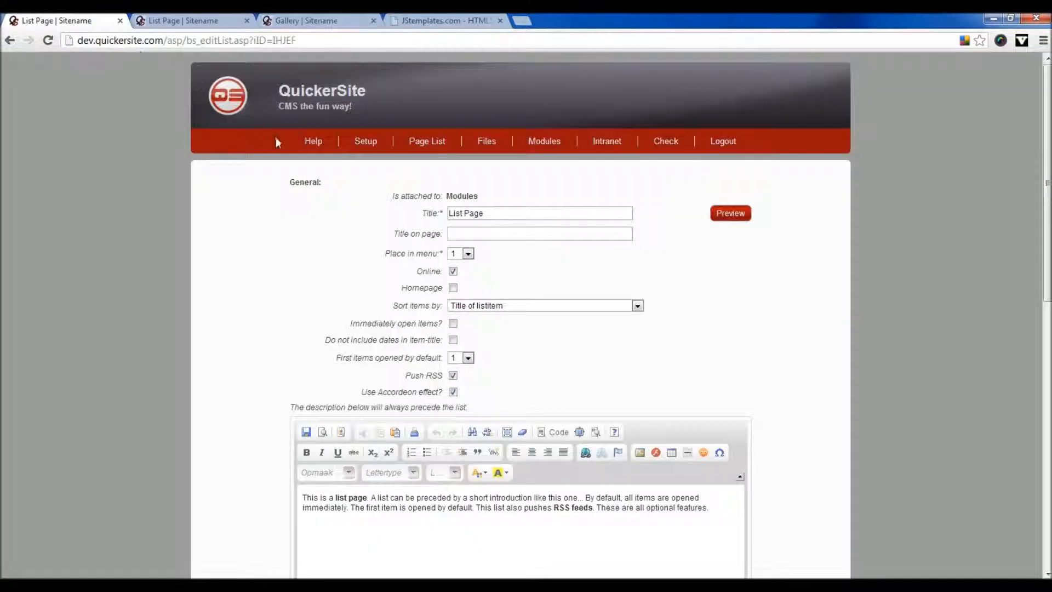
pyautogui.click(453, 393)
pyautogui.click(306, 432)
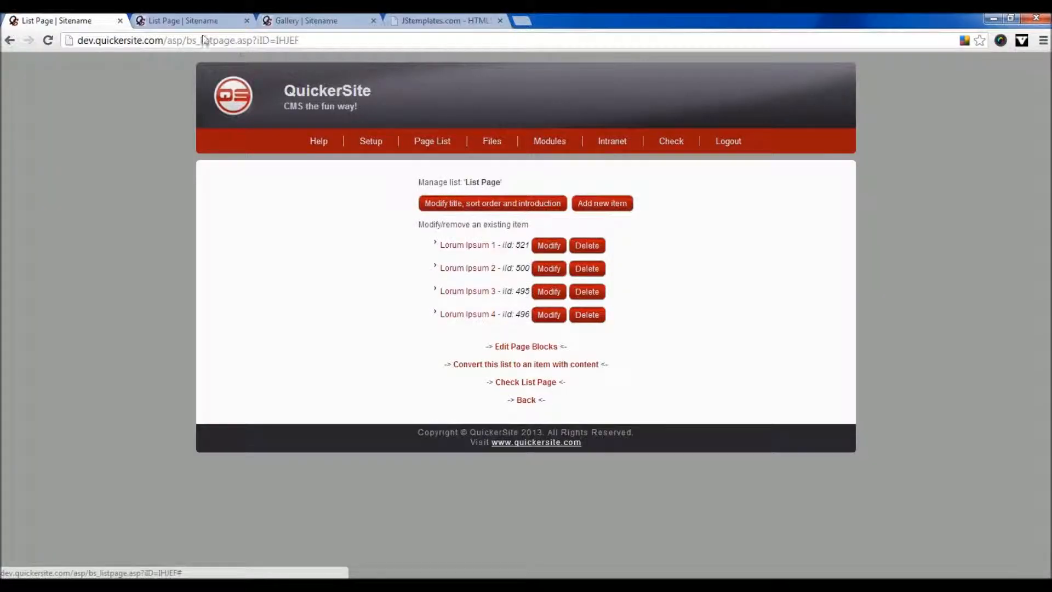
# Reload the public List Page, open Lorum Ipsum 2, 3, 4 and 1, then reopen the title settings.
pyautogui.click(190, 22)
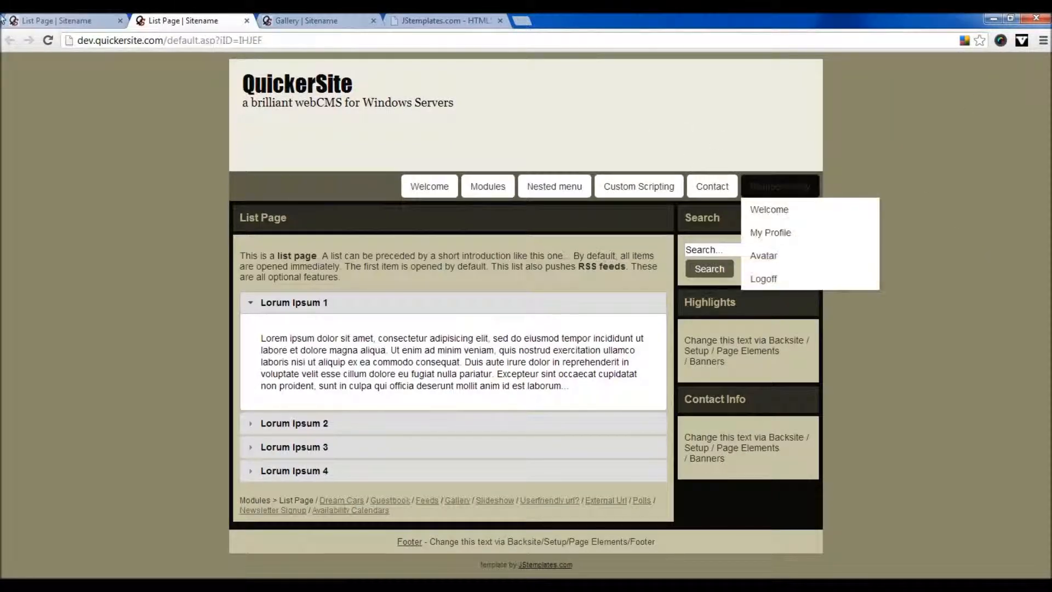
pyautogui.click(48, 40)
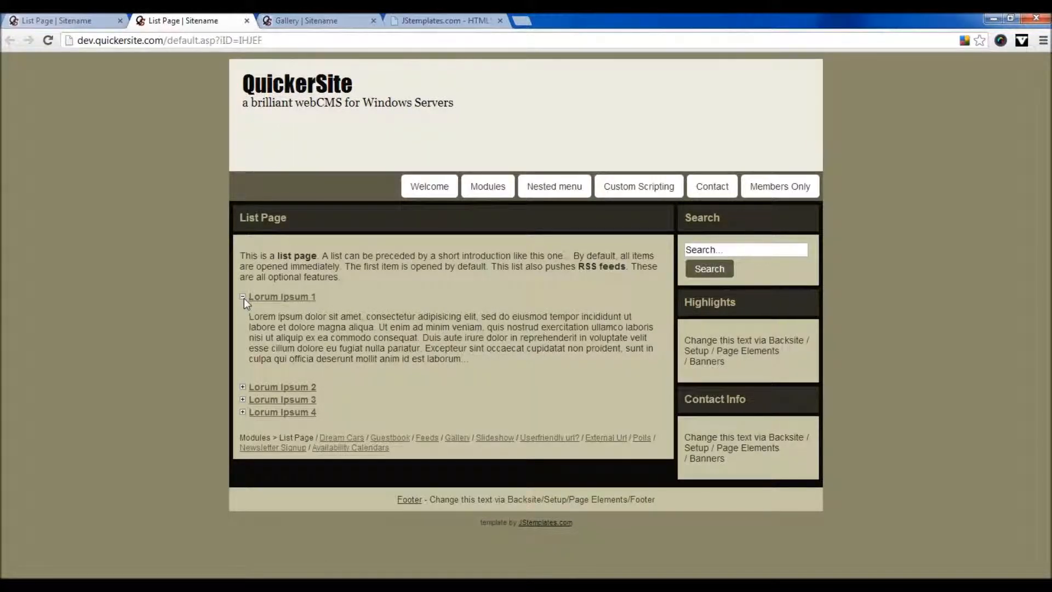
pyautogui.click(267, 388)
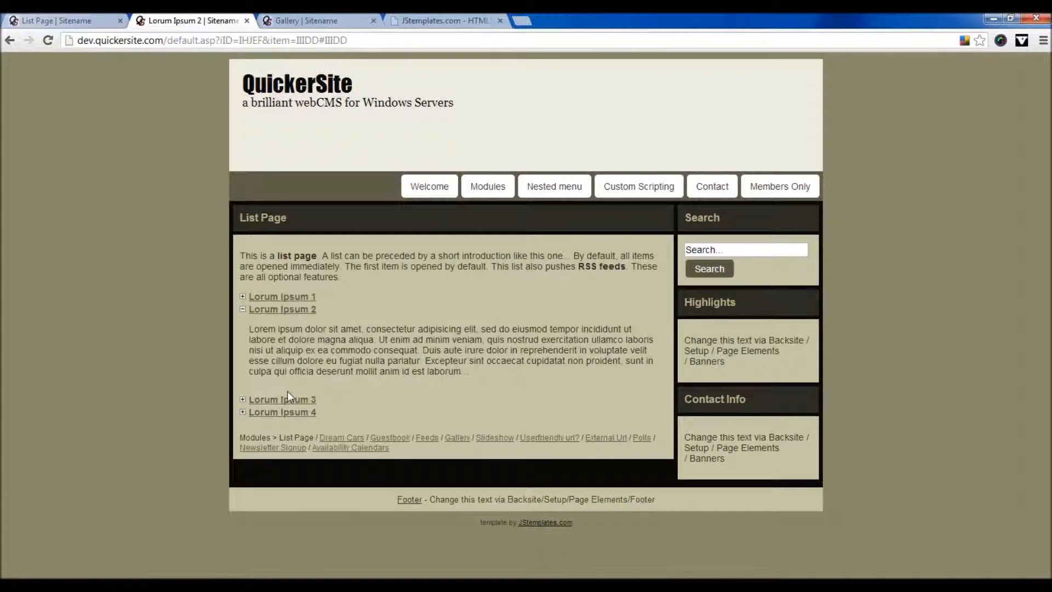
pyautogui.click(287, 400)
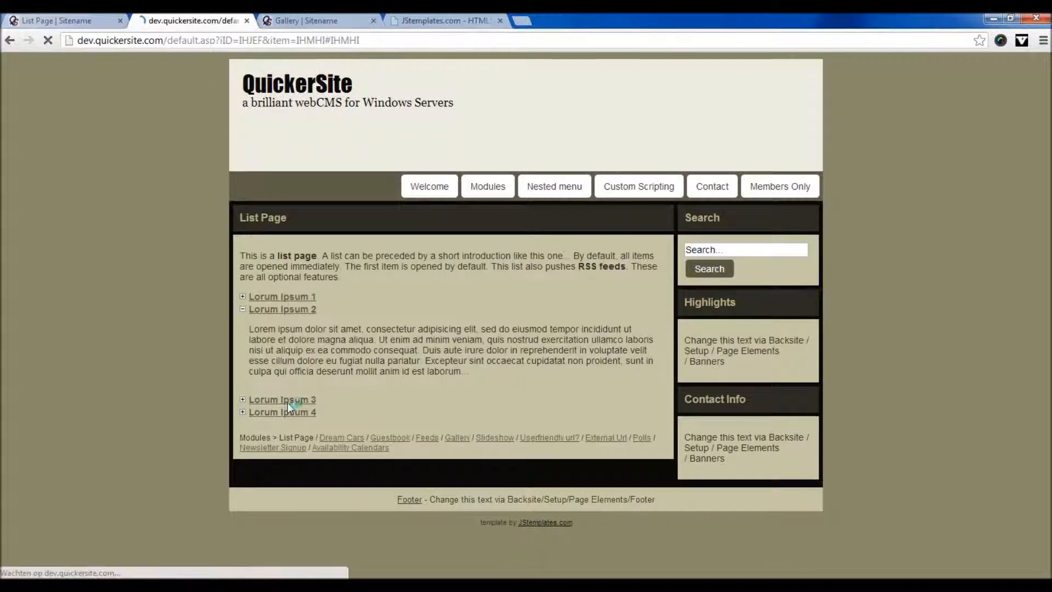
pyautogui.click(287, 415)
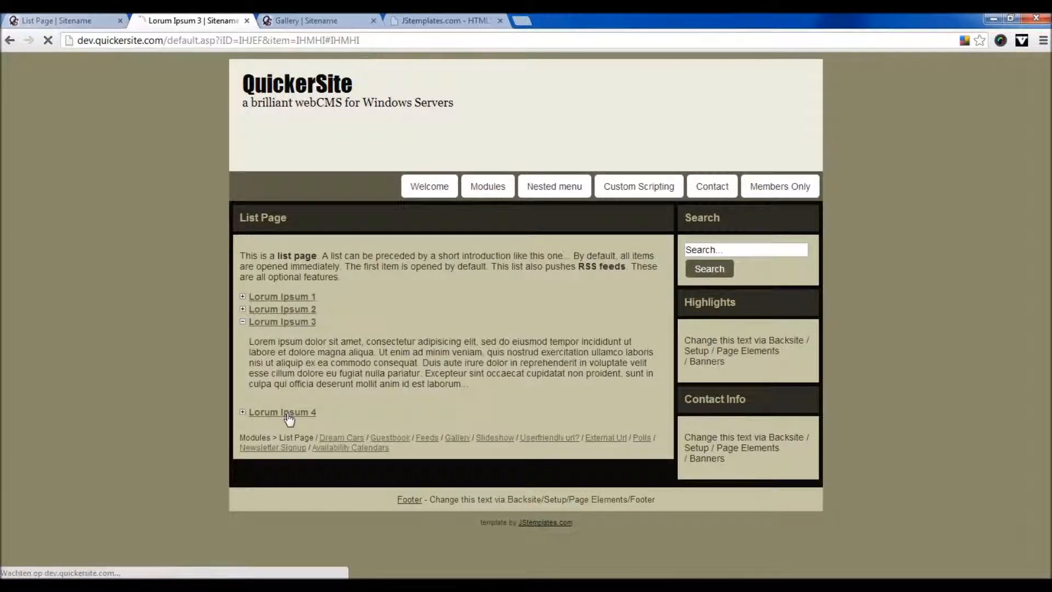
pyautogui.click(285, 297)
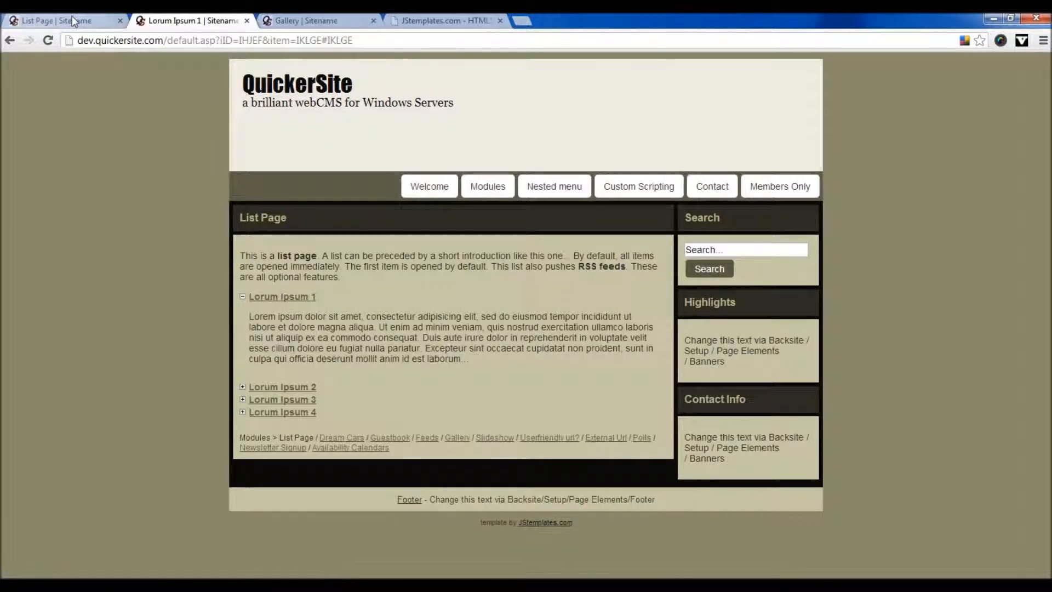
pyautogui.click(60, 20)
pyautogui.click(509, 202)
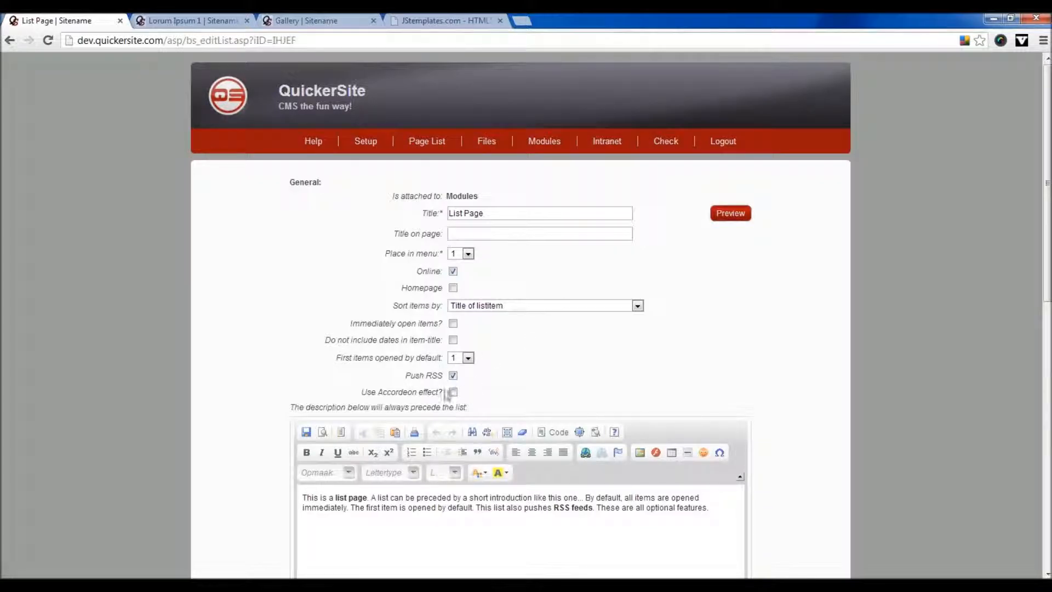
# Tick 'Use Accordeon effect?', save the list settings and reload the public List Page.
pyautogui.moveTo(362, 391); pyautogui.dragTo(441, 392)
pyautogui.click(453, 392)
pyautogui.click(509, 397)
pyautogui.click(306, 432)
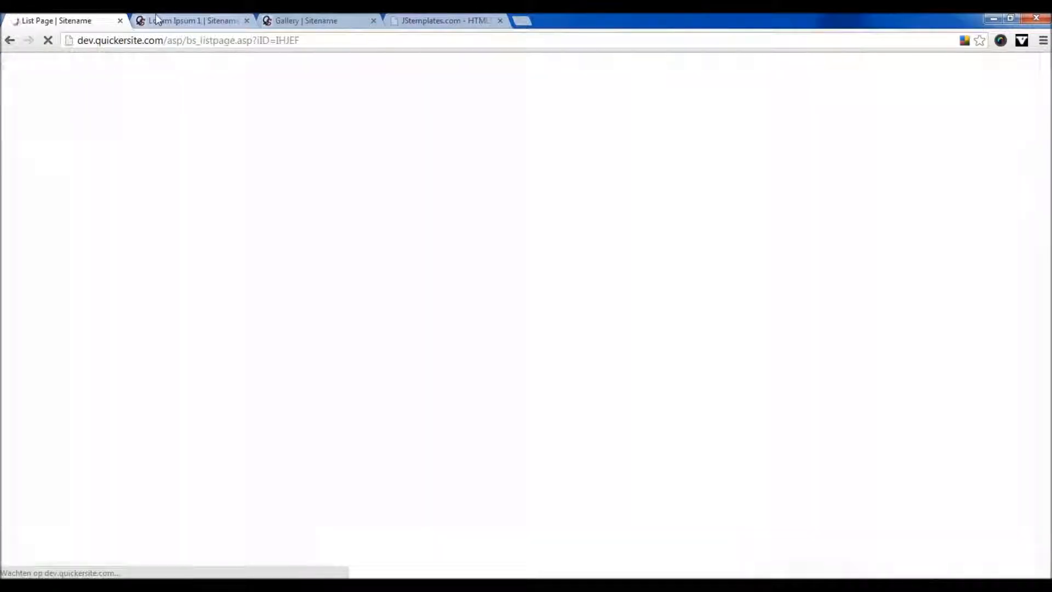
pyautogui.click(162, 21)
pyautogui.press('F5')
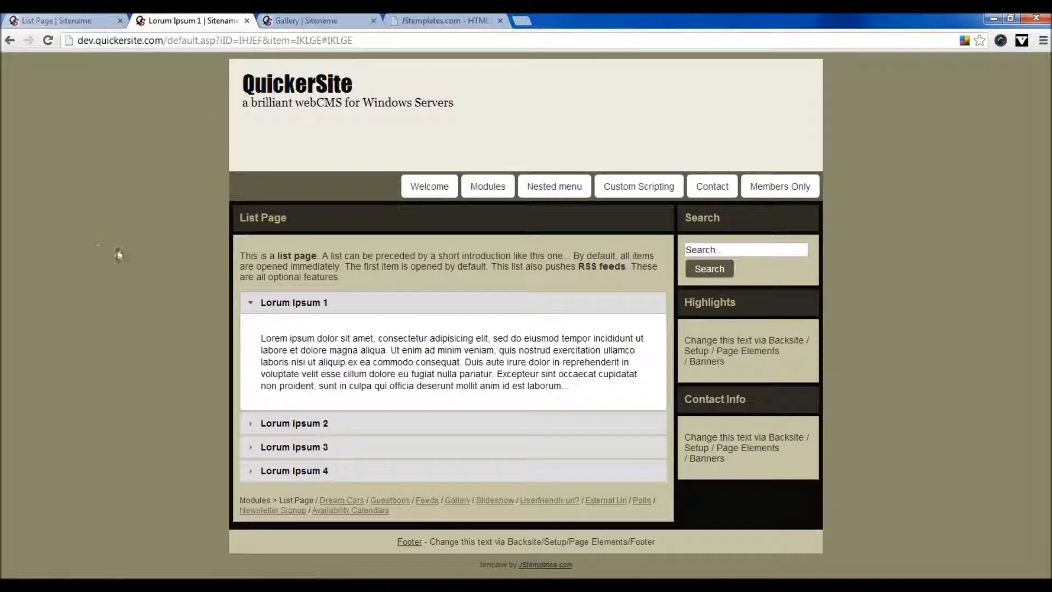
# Toggle accordion items Lorum Ipsum 1 through 4 on the public List Page.
pyautogui.click(345, 311)
pyautogui.click(345, 329)
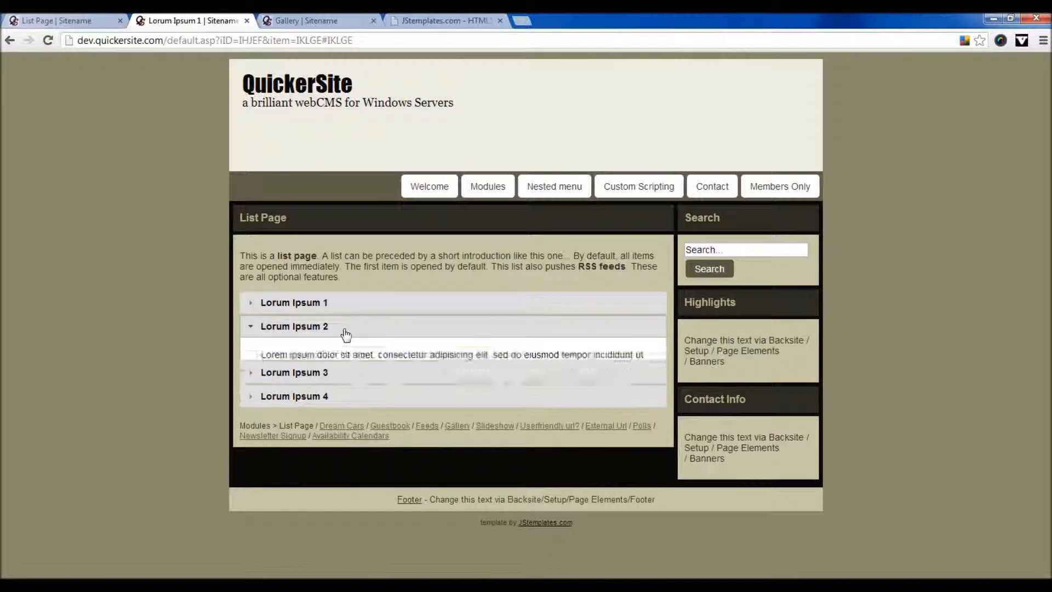
pyautogui.click(345, 446)
pyautogui.click(347, 472)
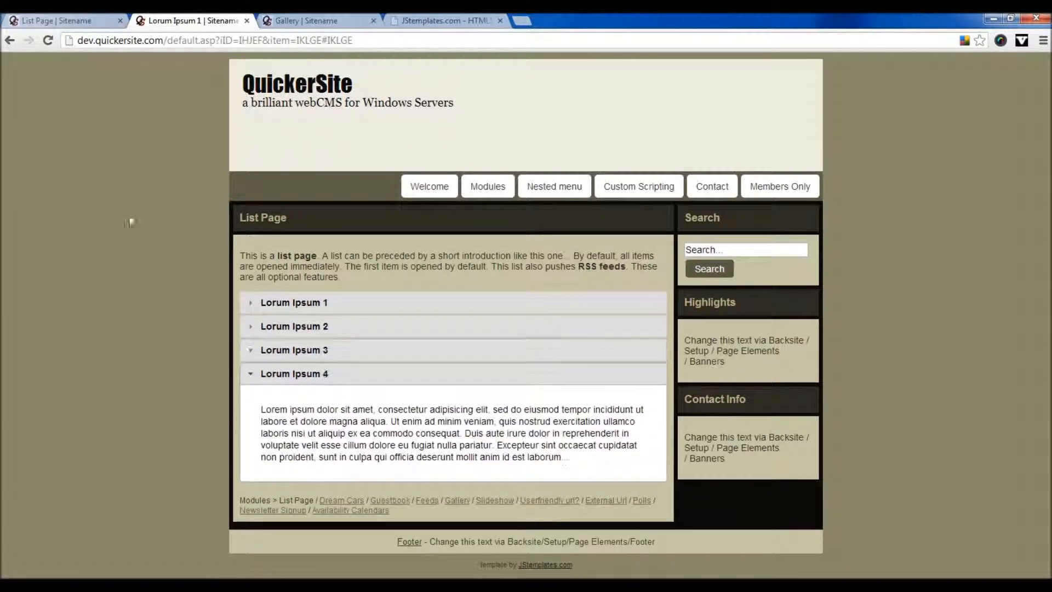
pyautogui.click(53, 21)
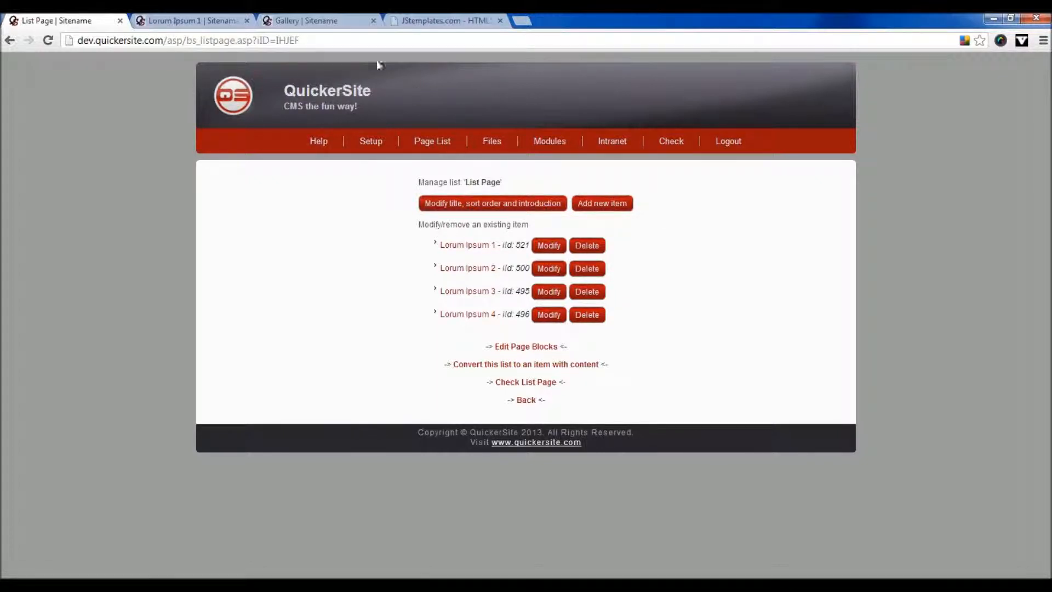
# Back on the public page, expand Lorum Ipsum 3, 2 and 1 in turn.
pyautogui.click(204, 19)
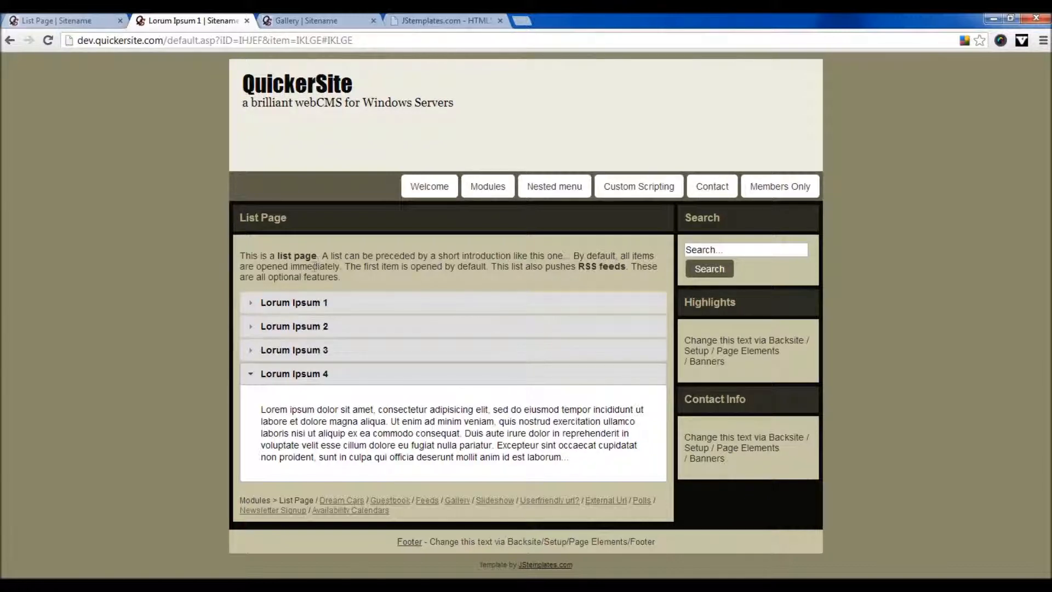
pyautogui.click(294, 357)
pyautogui.click(331, 330)
pyautogui.click(339, 310)
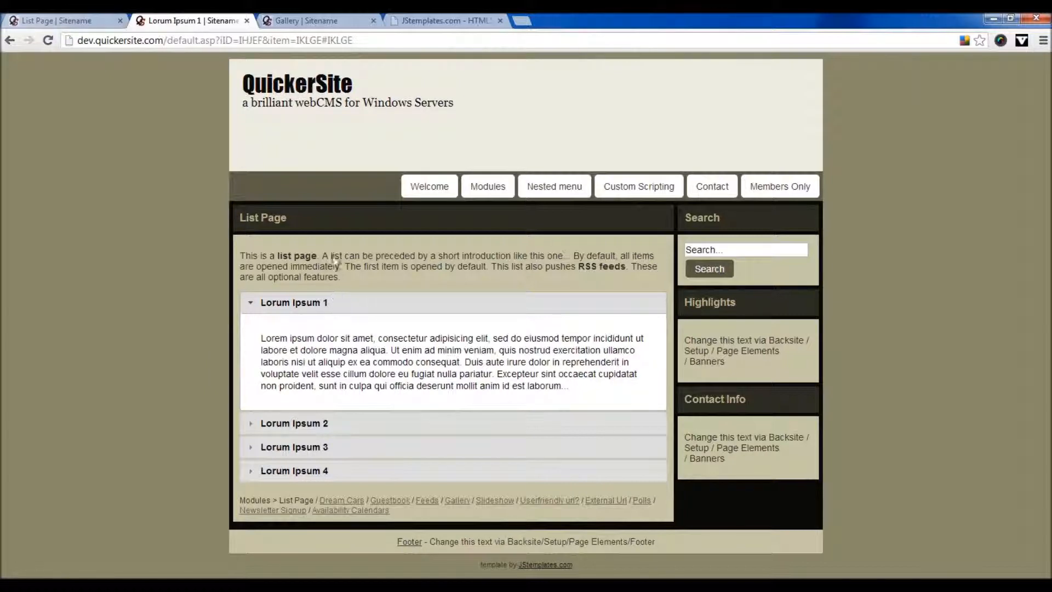
pyautogui.click(72, 19)
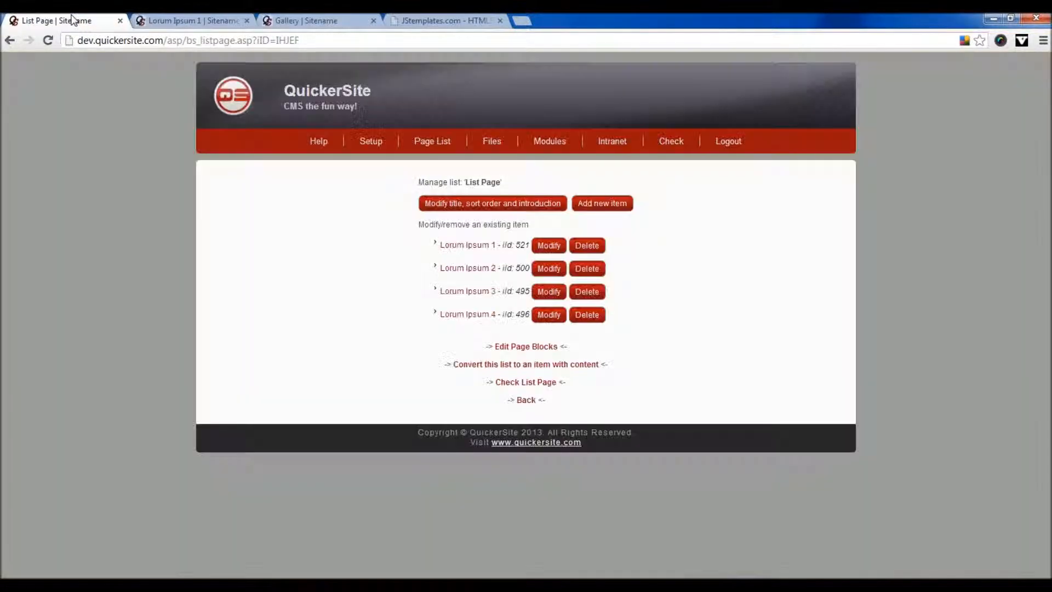
# Collapse Lorum Ipsum 1, expand Lorum Ipsum 2, then return to list management.
pyautogui.click(160, 22)
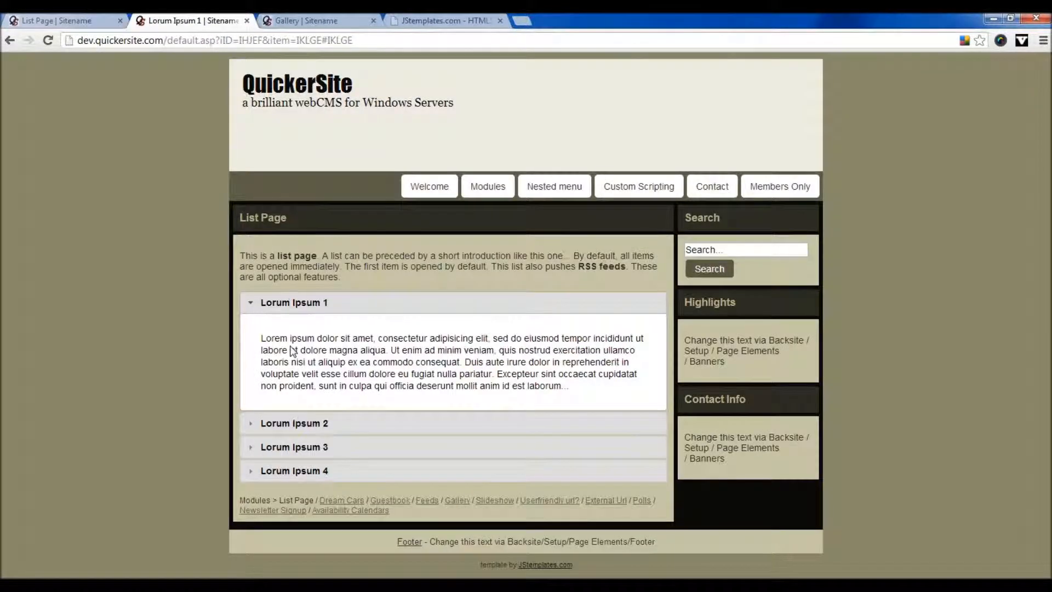
pyautogui.click(283, 303)
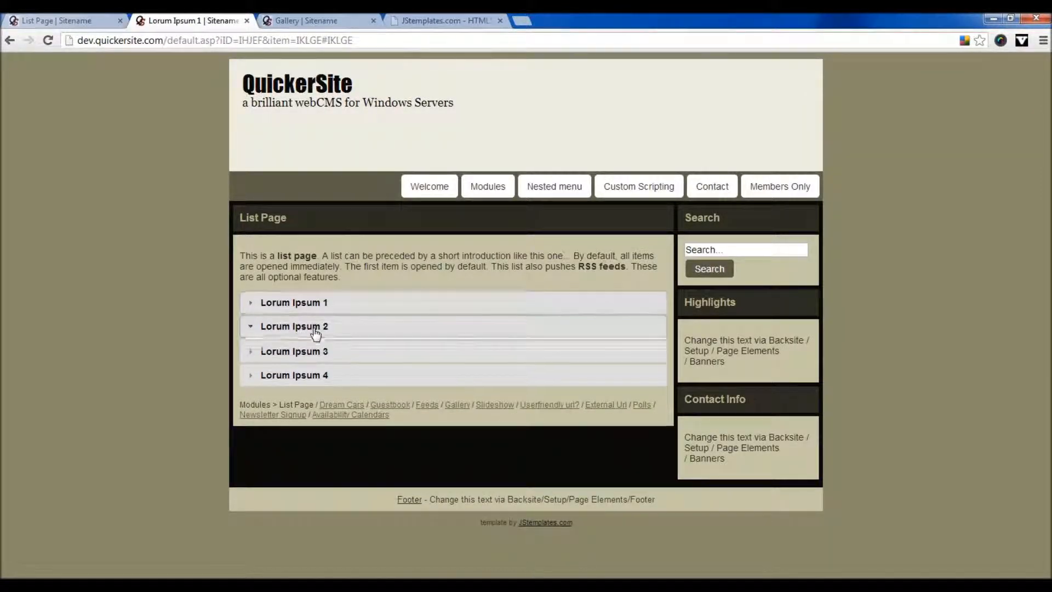
pyautogui.click(317, 328)
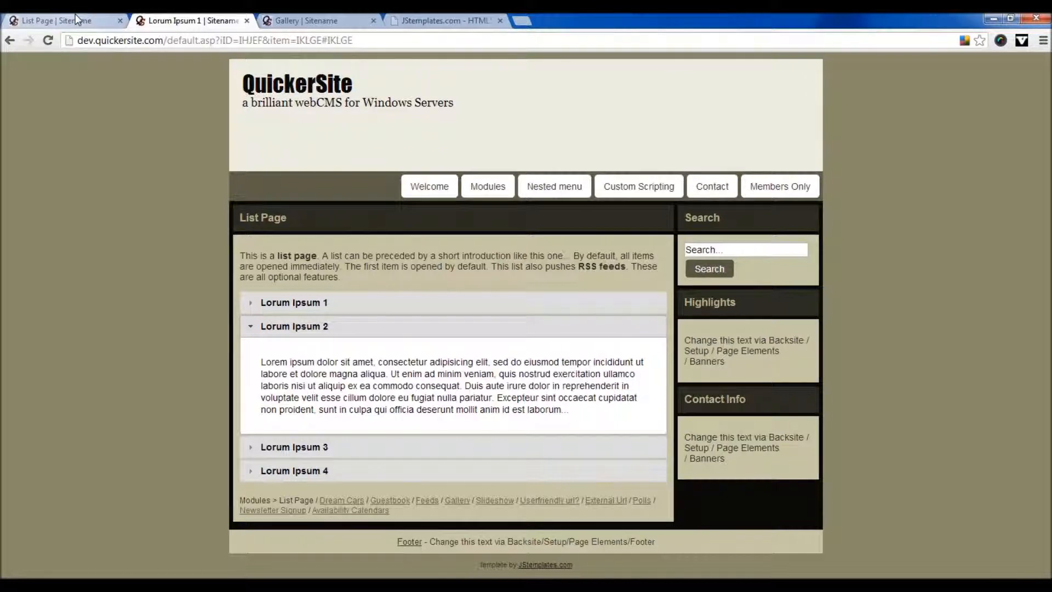
pyautogui.click(76, 17)
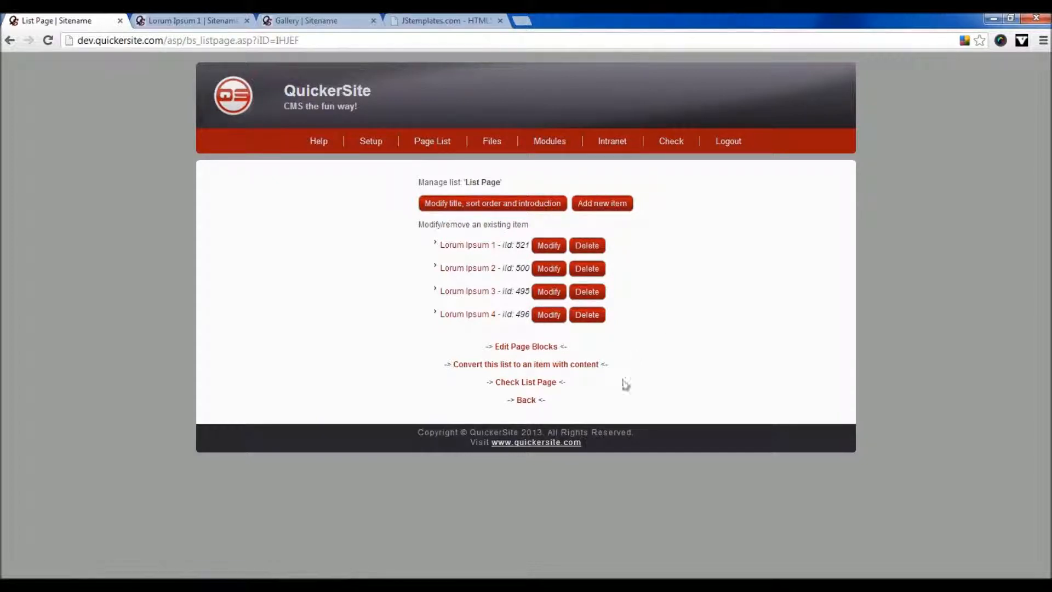
pyautogui.moveTo(605, 405); pyautogui.dragTo(385, 208)
# Open Setup > Accordion CSS to show the main, header and content CSS boxes.
pyautogui.click(234, 247)
pyautogui.moveTo(417, 154)
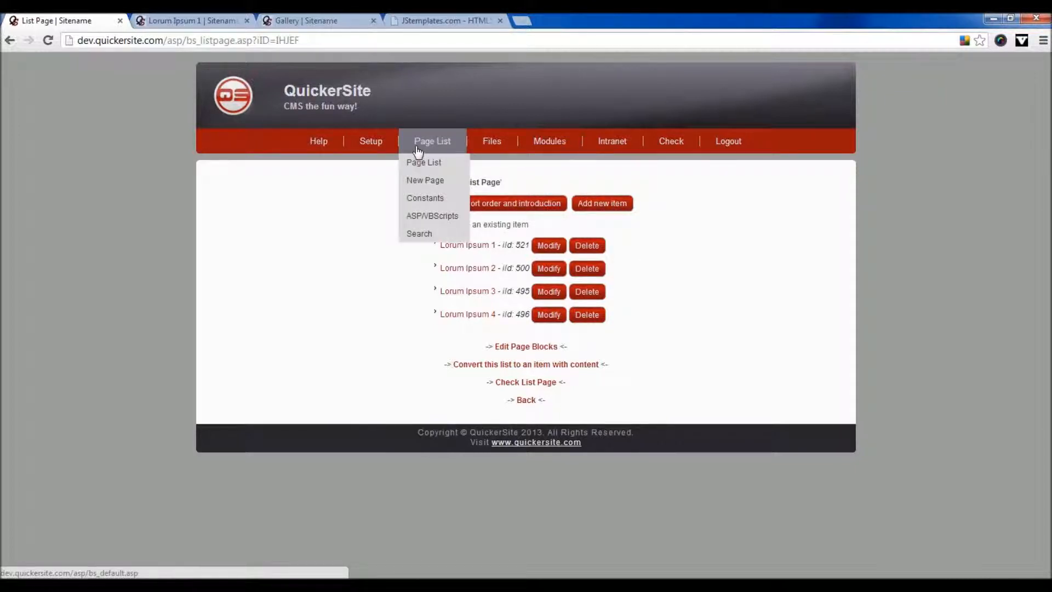
pyautogui.moveTo(371, 141)
pyautogui.moveTo(381, 272)
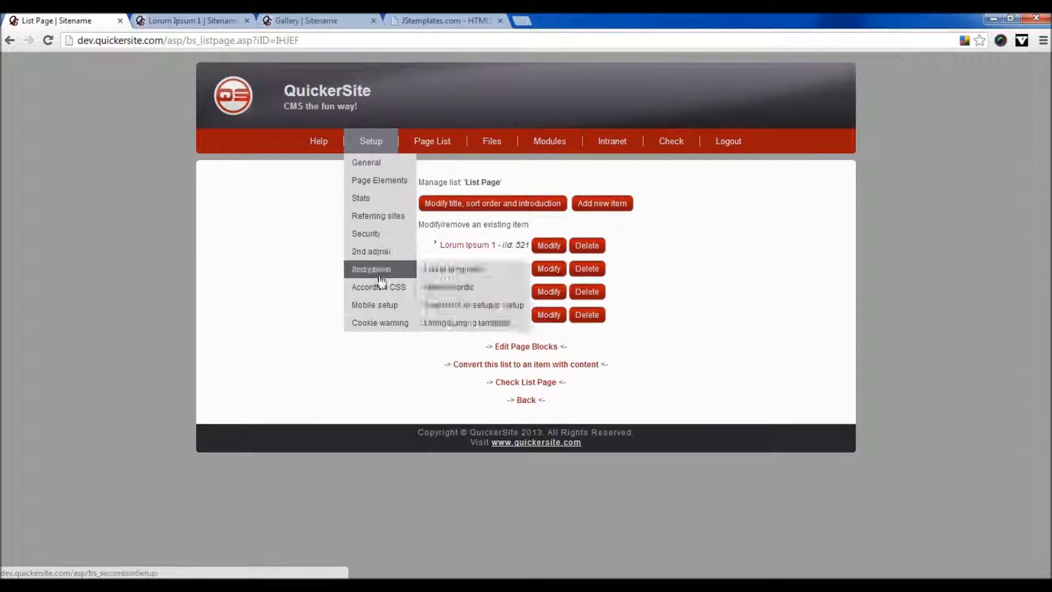
pyautogui.click(383, 292)
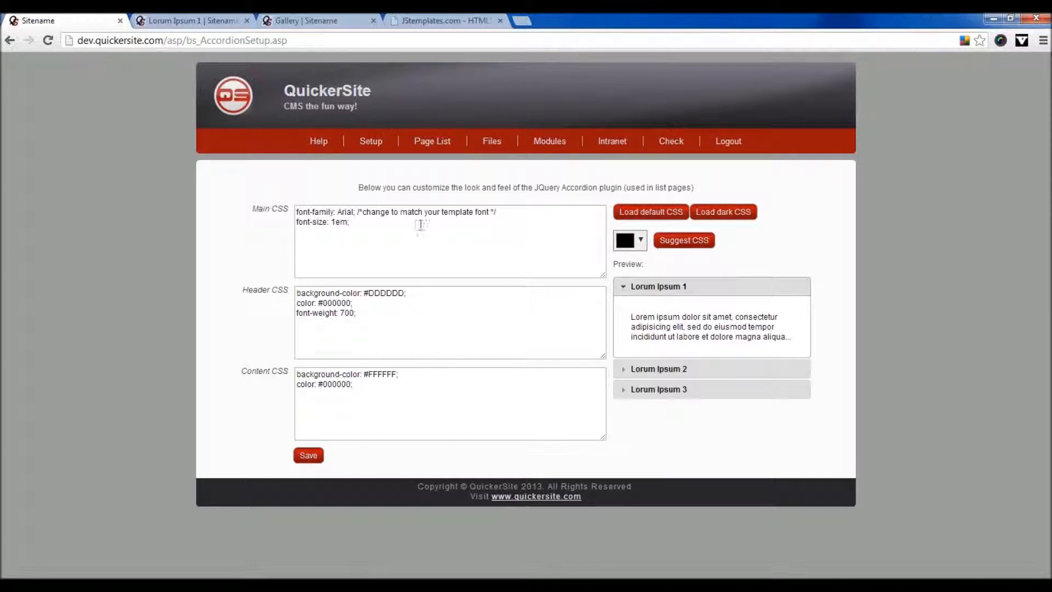
# Load and confirm the dark accordion CSS with #222222 headers and #666666 content.
pyautogui.moveTo(373, 143)
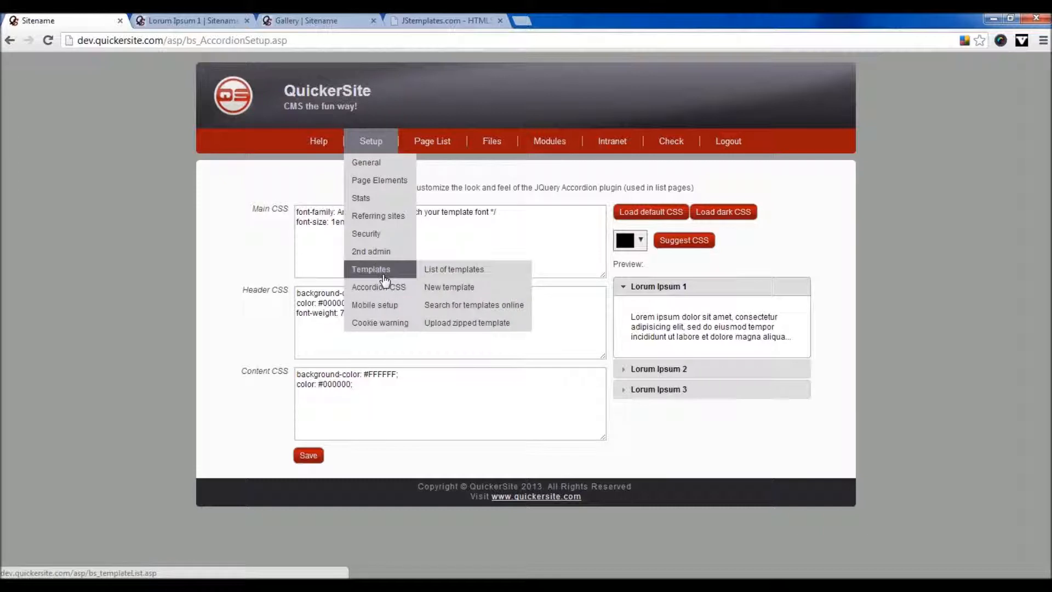
pyautogui.click(490, 237)
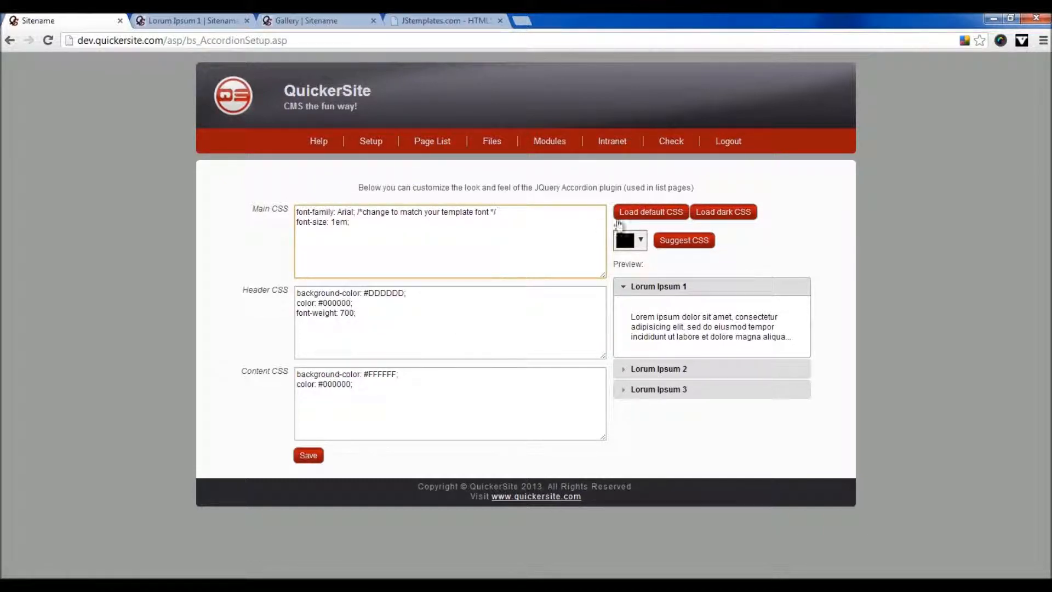
pyautogui.click(733, 215)
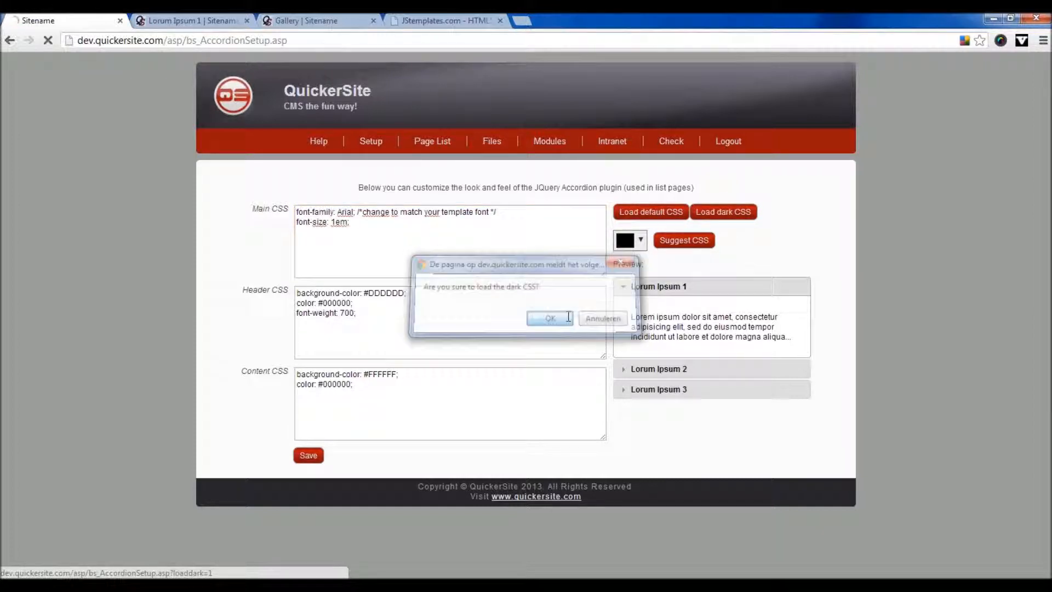
pyautogui.click(570, 320)
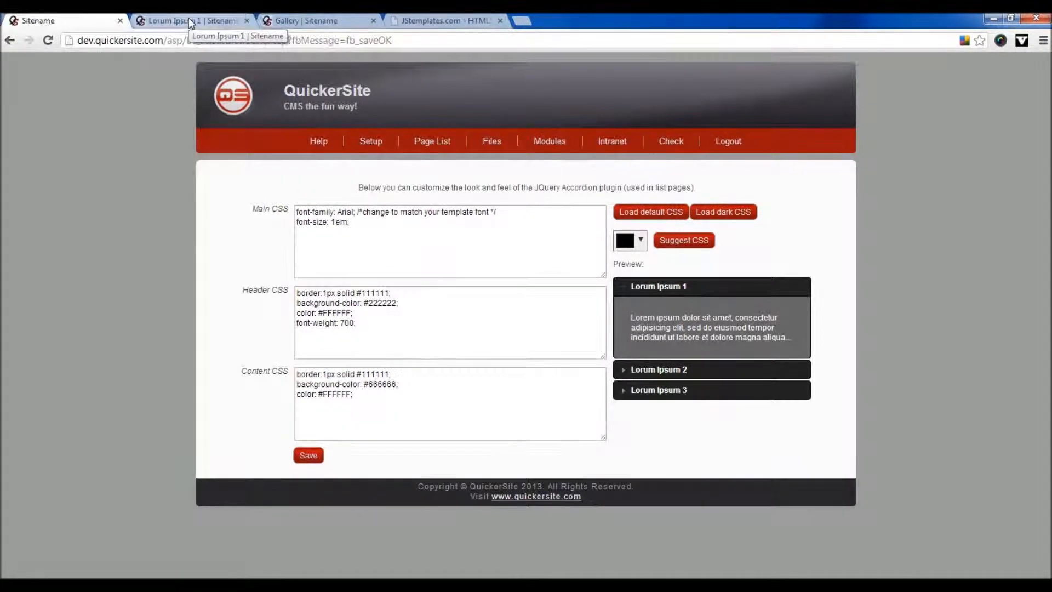
# Reload the public List Page and toggle Lorum Ipsum 1 and 2 to check the dark panels.
pyautogui.click(189, 19)
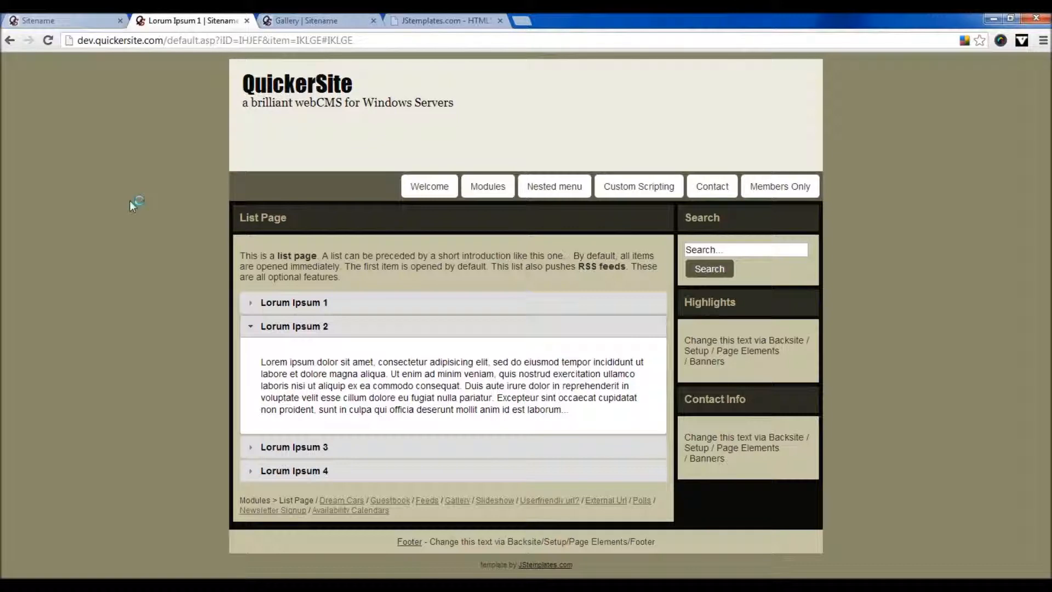
pyautogui.press('F5')
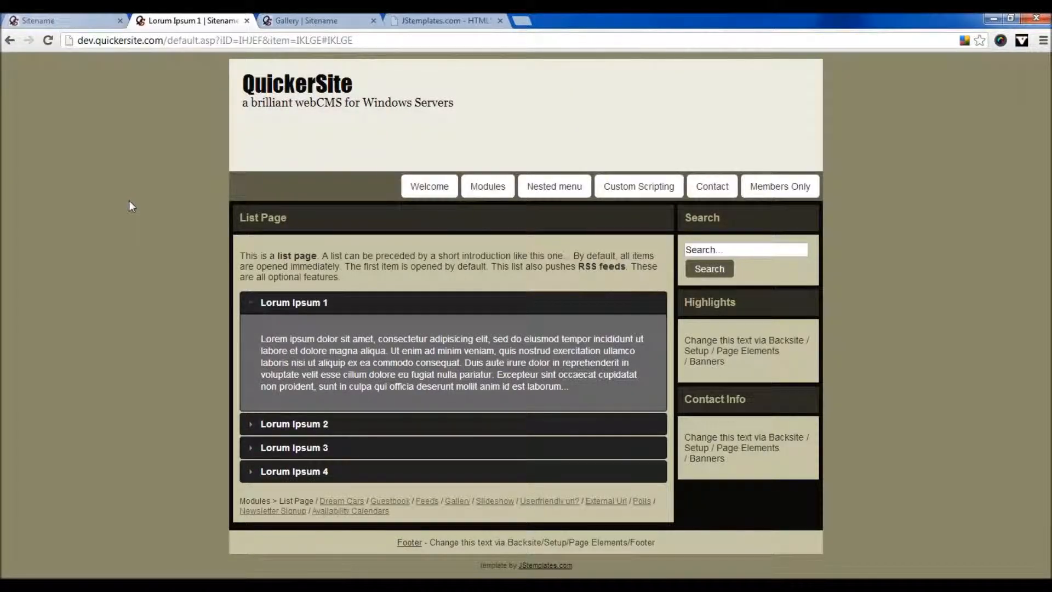
pyautogui.click(298, 306)
pyautogui.click(299, 327)
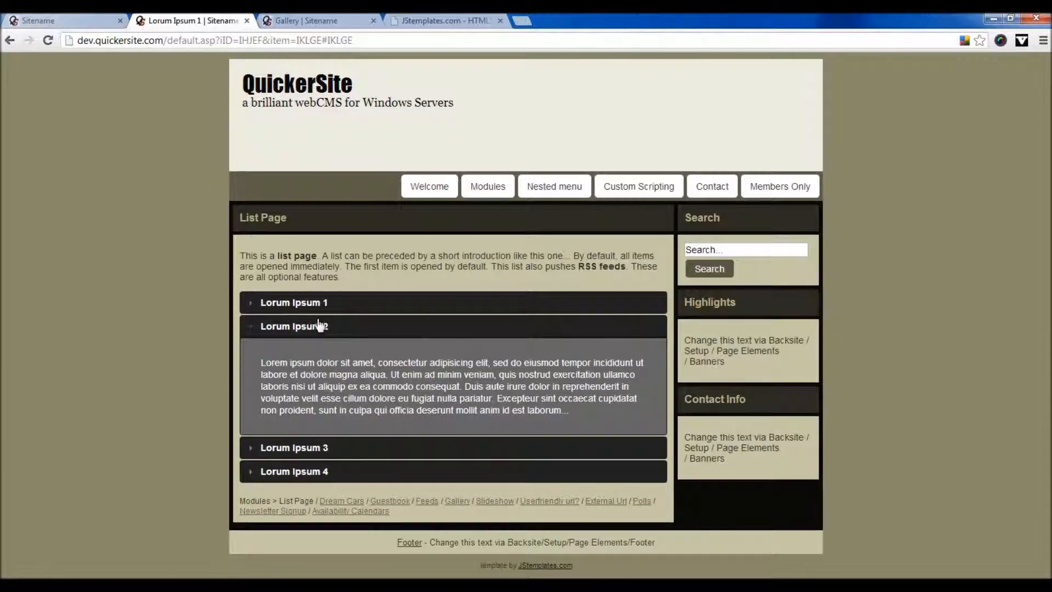
pyautogui.click(316, 303)
pyautogui.click(86, 19)
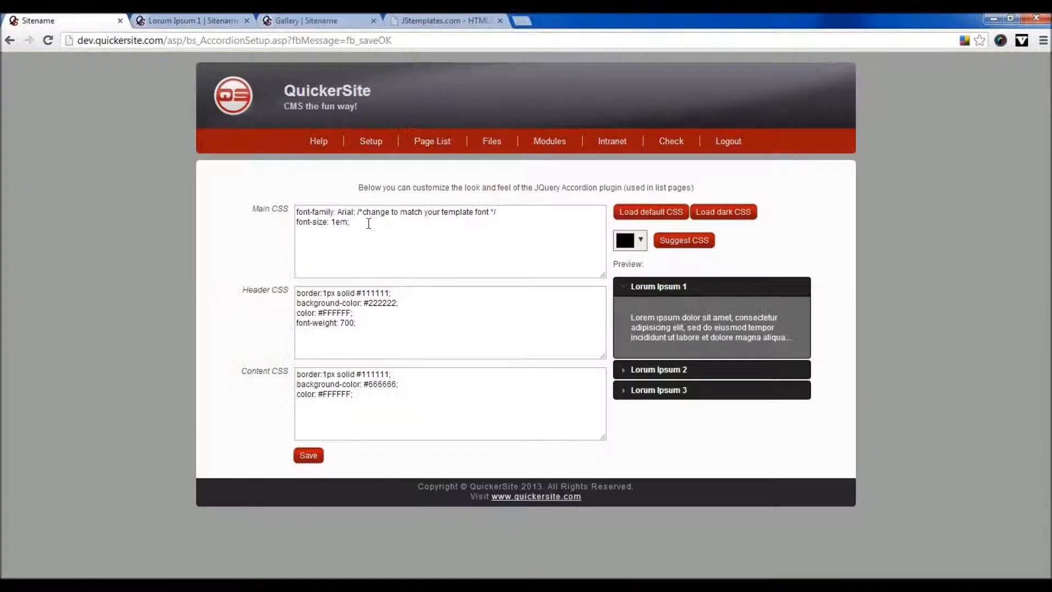
# Restore the default accordion CSS and check it on the reloaded List Page.
pyautogui.click(647, 214)
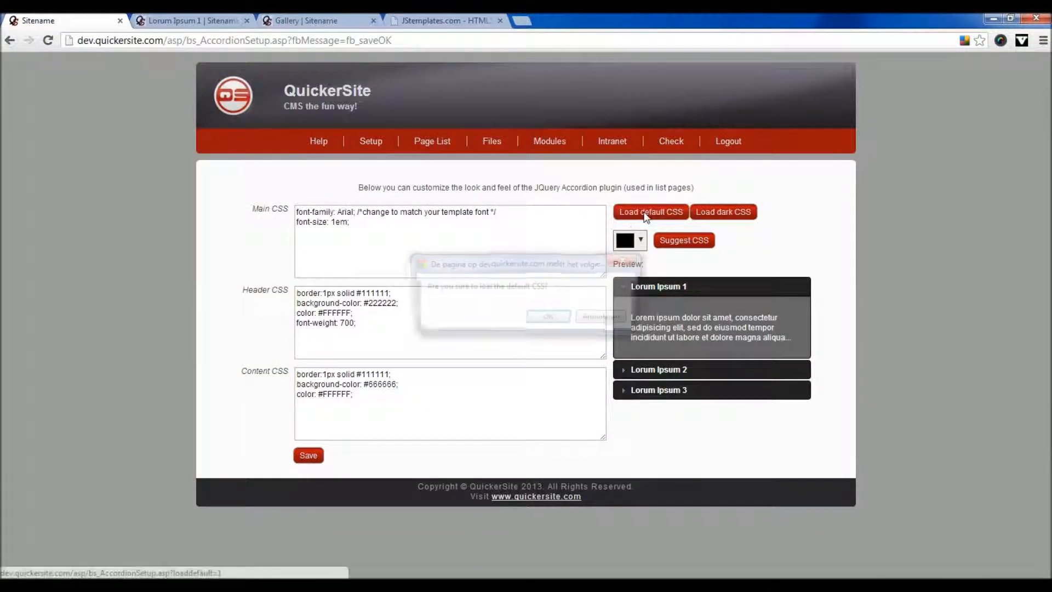
pyautogui.click(557, 319)
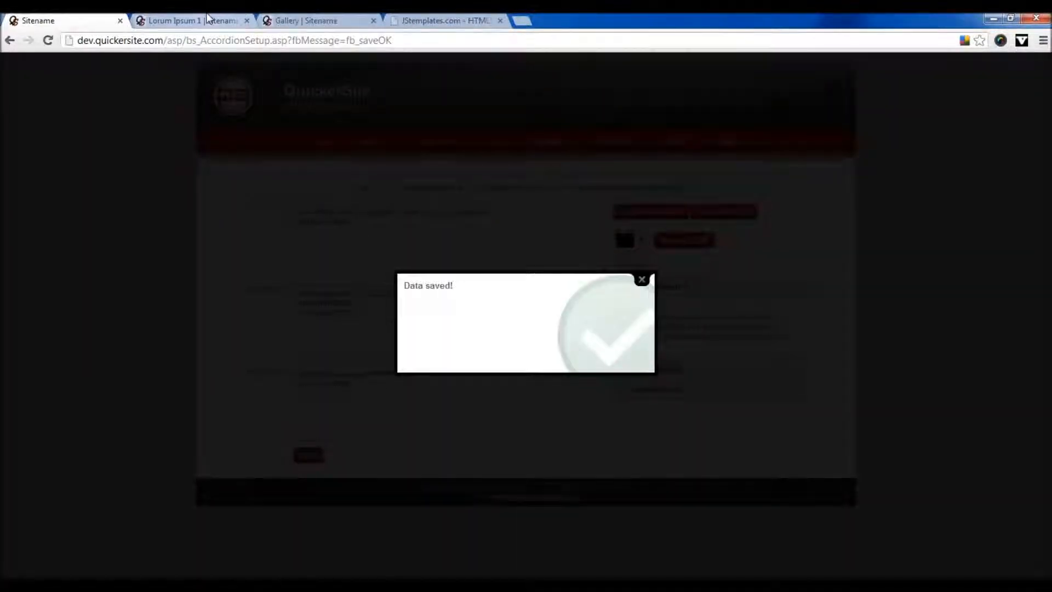
pyautogui.click(204, 20)
pyautogui.press('F5')
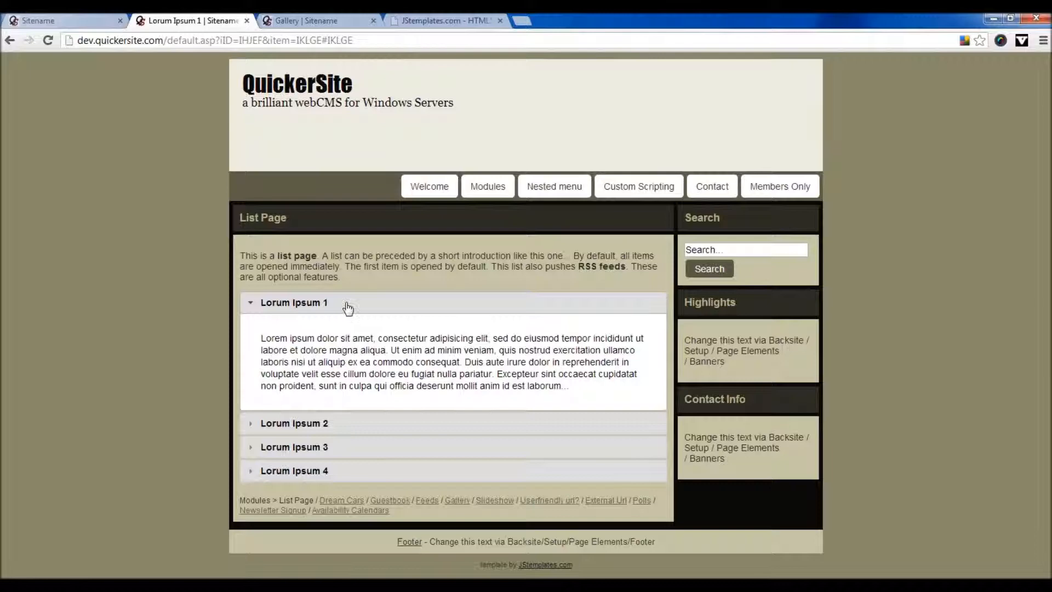
pyautogui.click(346, 306)
pyautogui.click(345, 305)
pyautogui.click(28, 20)
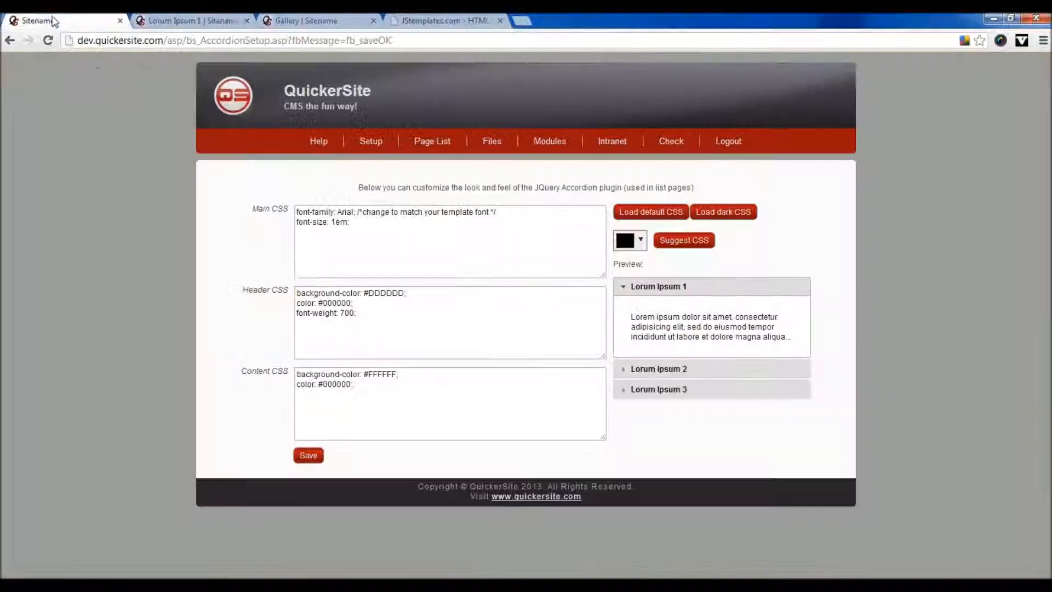
# Pick red #e72e2e as the base colour and generate suggested accordion CSS.
pyautogui.click(642, 244)
pyautogui.moveTo(638, 271); pyautogui.dragTo(692, 266)
pyautogui.click(718, 380)
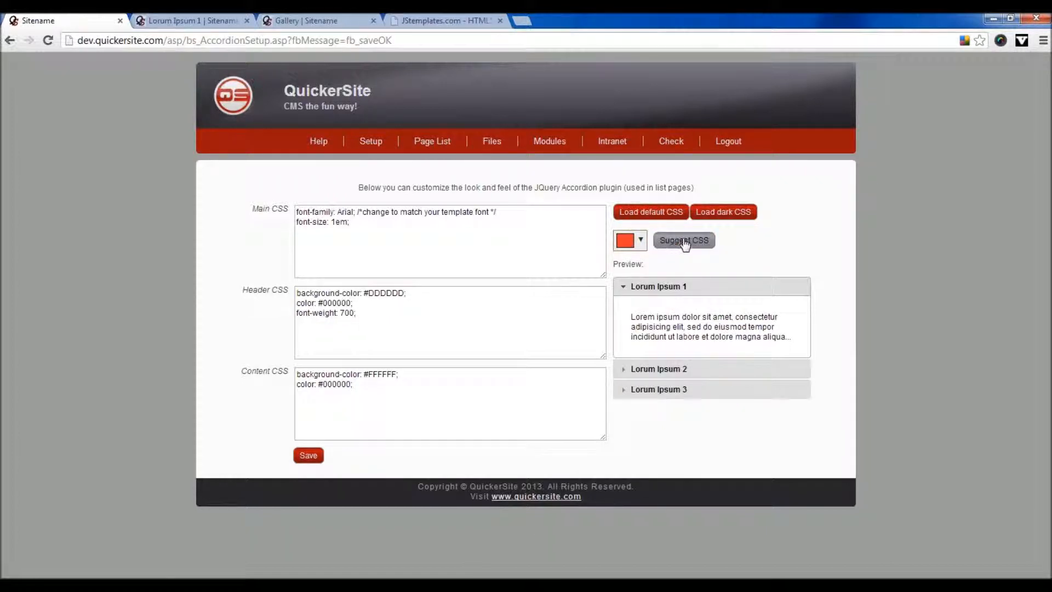
pyautogui.click(684, 241)
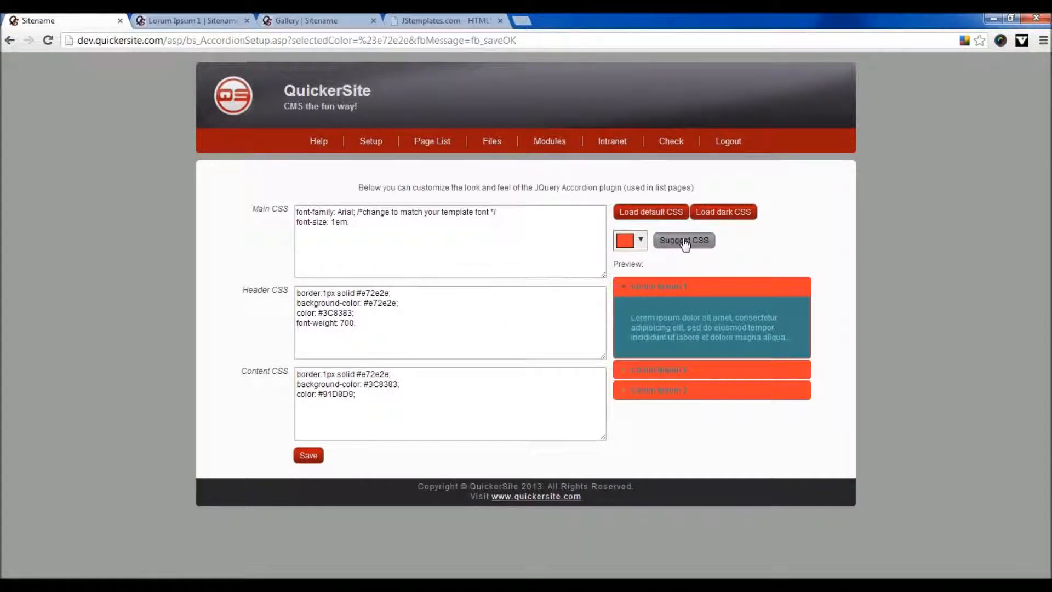
# Reload the List Page to preview #e72e2e headers with #3C8383 content panels.
pyautogui.click(157, 22)
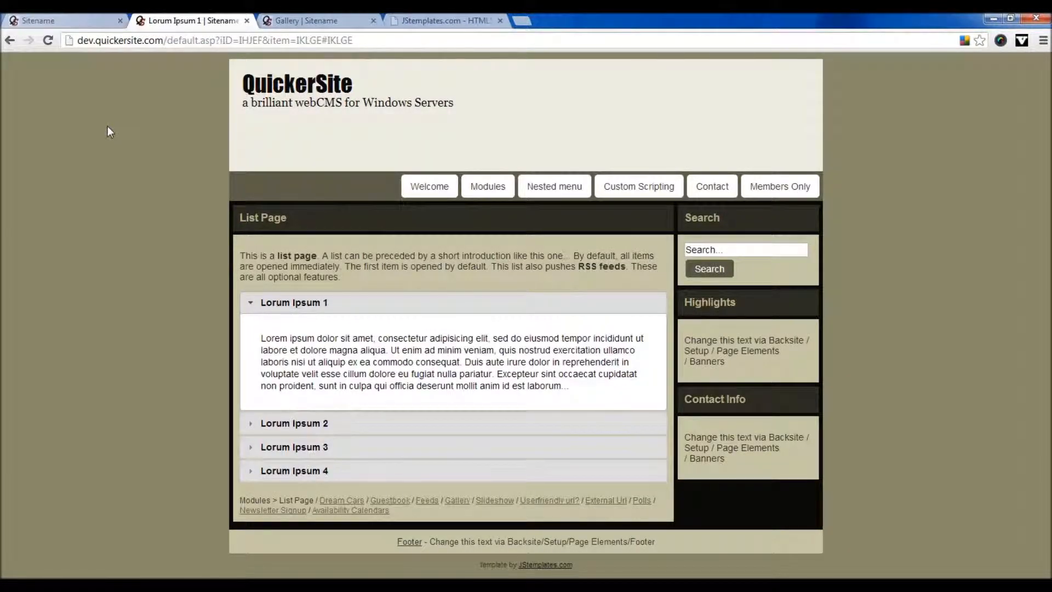
pyautogui.press('F5')
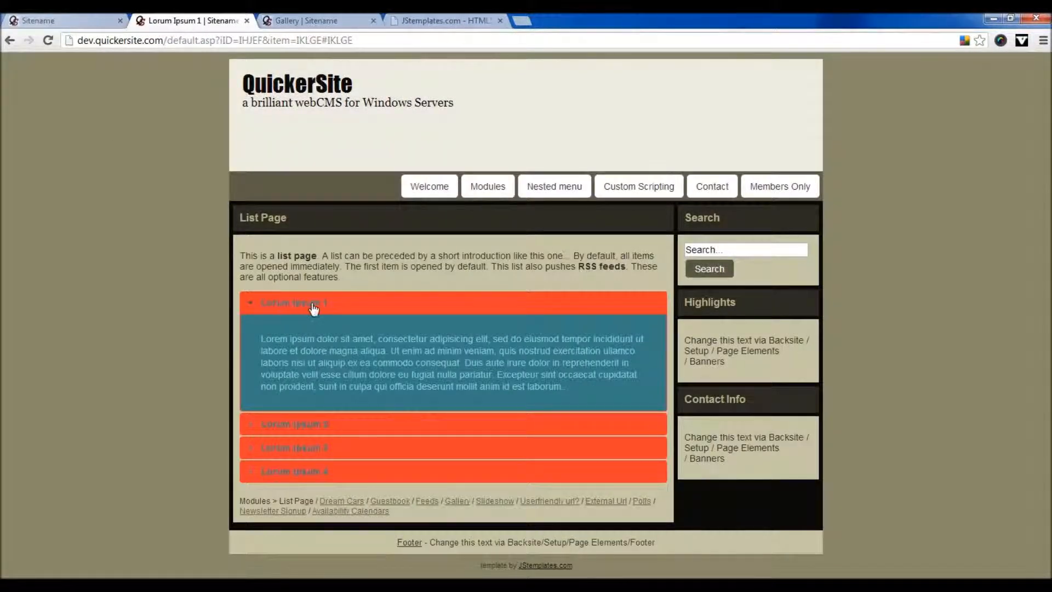
pyautogui.click(313, 303)
pyautogui.click(317, 329)
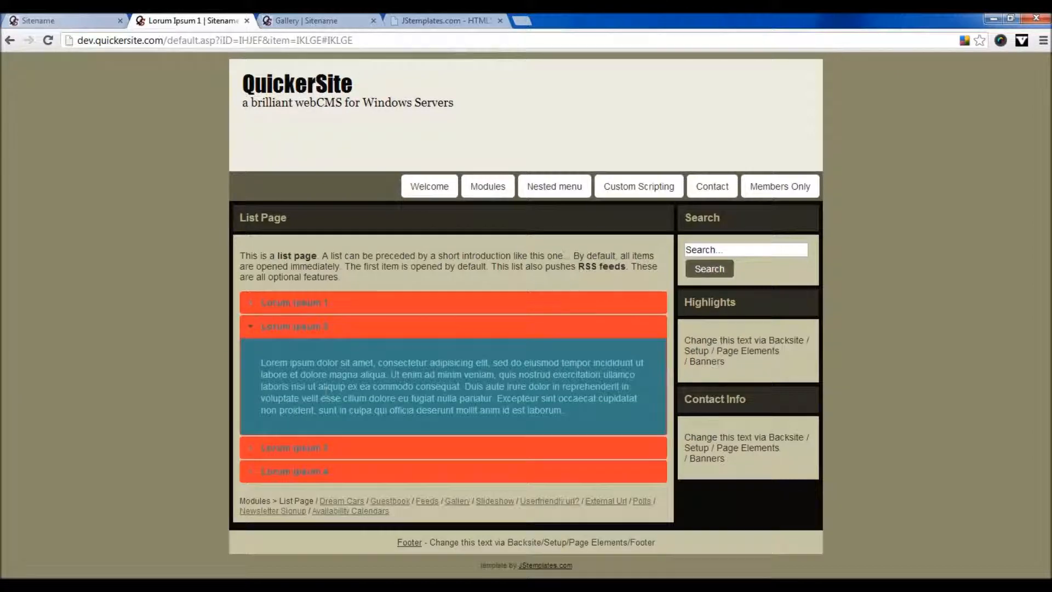
pyautogui.click(68, 16)
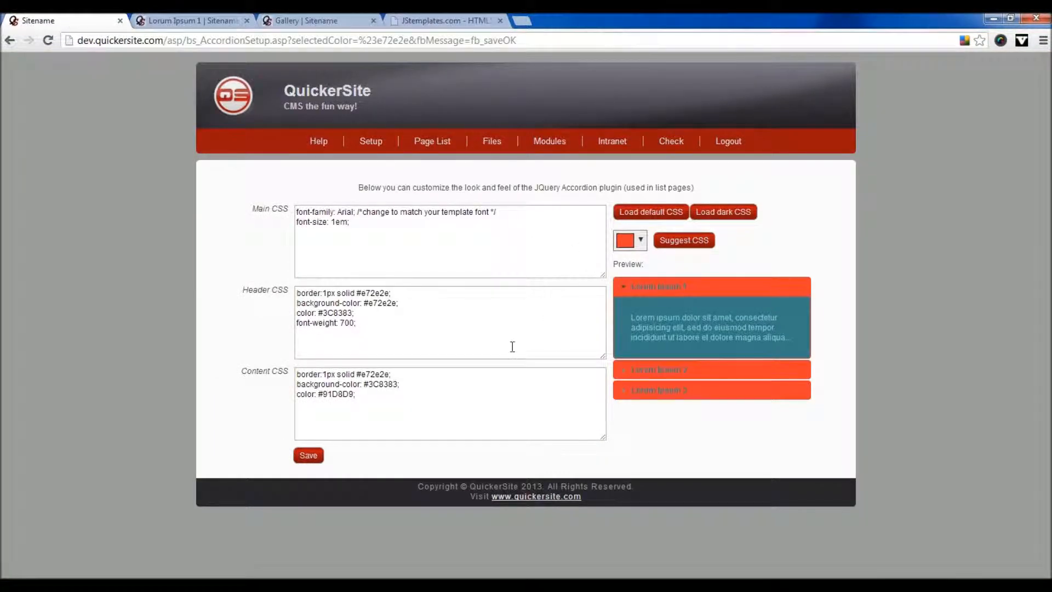
# Reset the accordion CSS to the default #DDDDDD headers and white content panels.
pyautogui.moveTo(399, 403); pyautogui.dragTo(278, 305)
pyautogui.moveTo(426, 343); pyautogui.dragTo(231, 281)
pyautogui.click(373, 237)
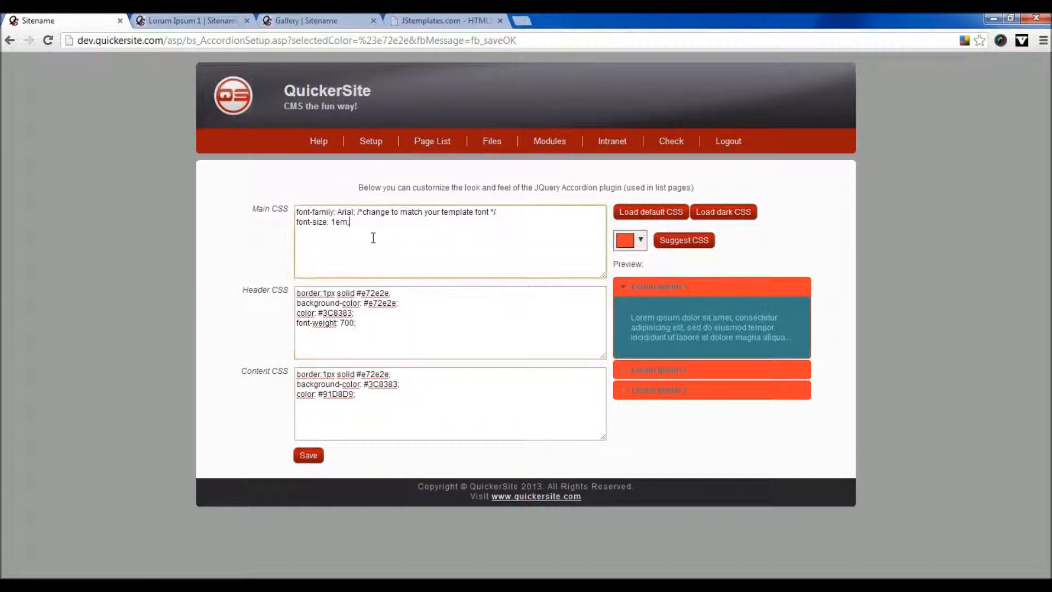
pyautogui.click(636, 207)
pyautogui.click(568, 323)
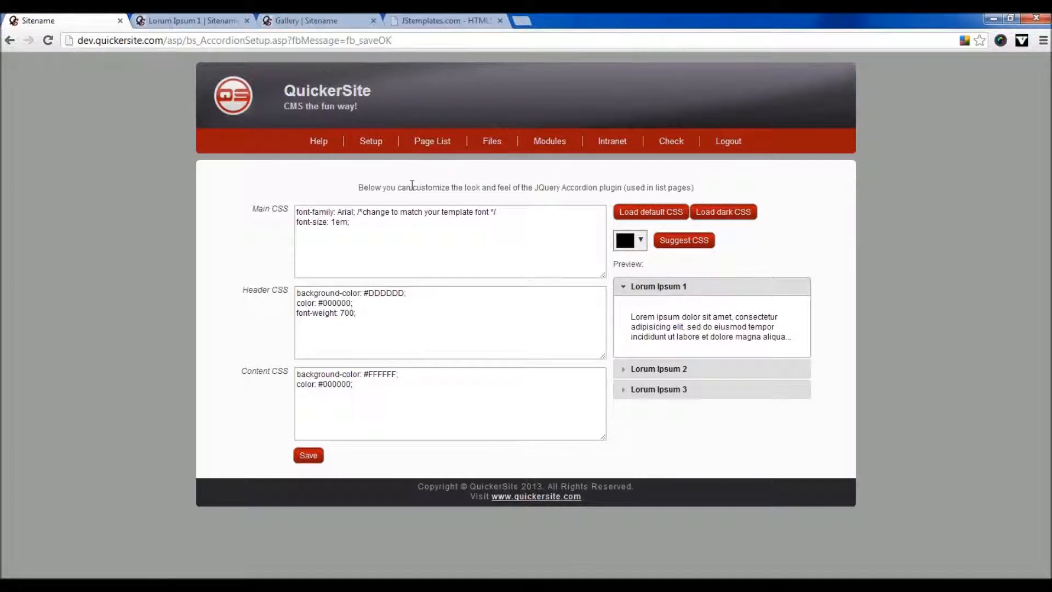
pyautogui.moveTo(413, 122)
pyautogui.mouseDown()
pyautogui.moveTo(395, 115)
pyautogui.moveTo(413, 114)
pyautogui.mouseUp()
# Alt+Tab from Chrome to the Internet Explorer window showing quickersite.com.
pyautogui.click(411, 148)
pyautogui.hotkey('alt', 'Tab')
pyautogui.hotkey('alt', 'Tab')
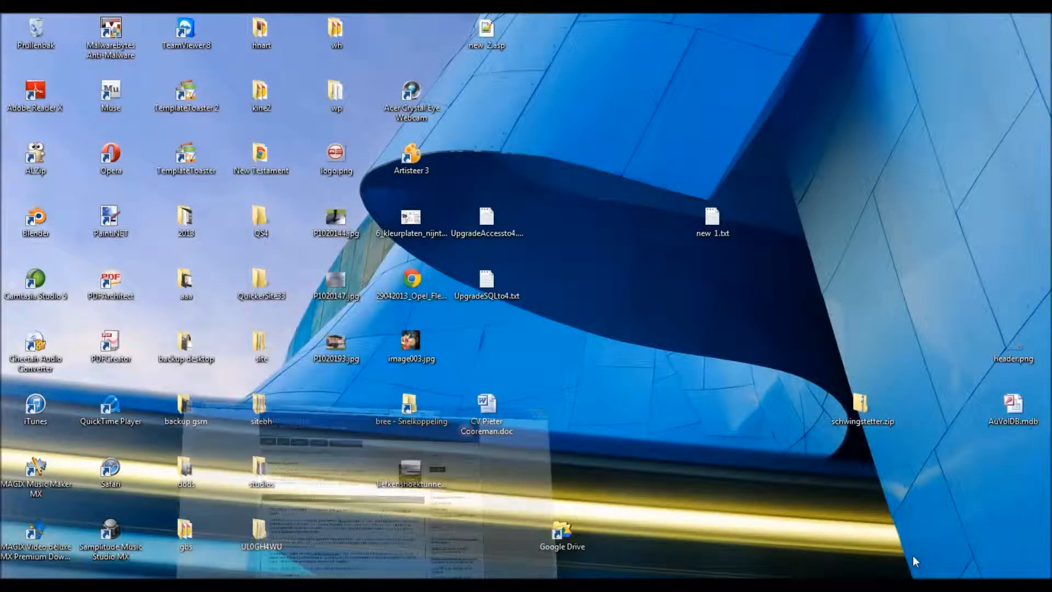
pyautogui.hotkey('alt', 'Tab')
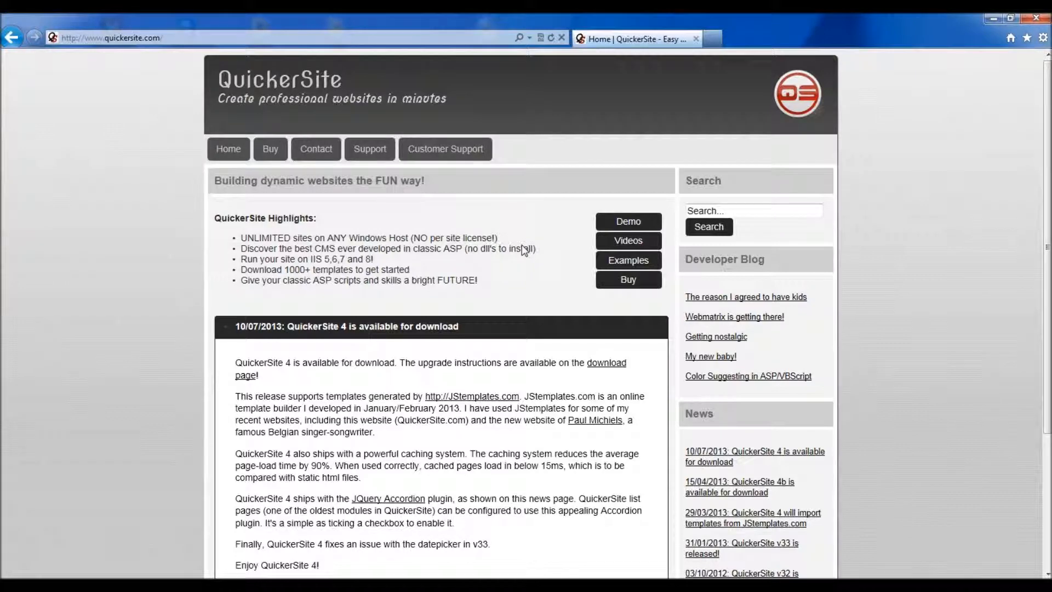
# Refresh quickersite.com, view its source via Bron weergeven, then close the source window.
pyautogui.press('F5')
pyautogui.rightClick(104, 226)
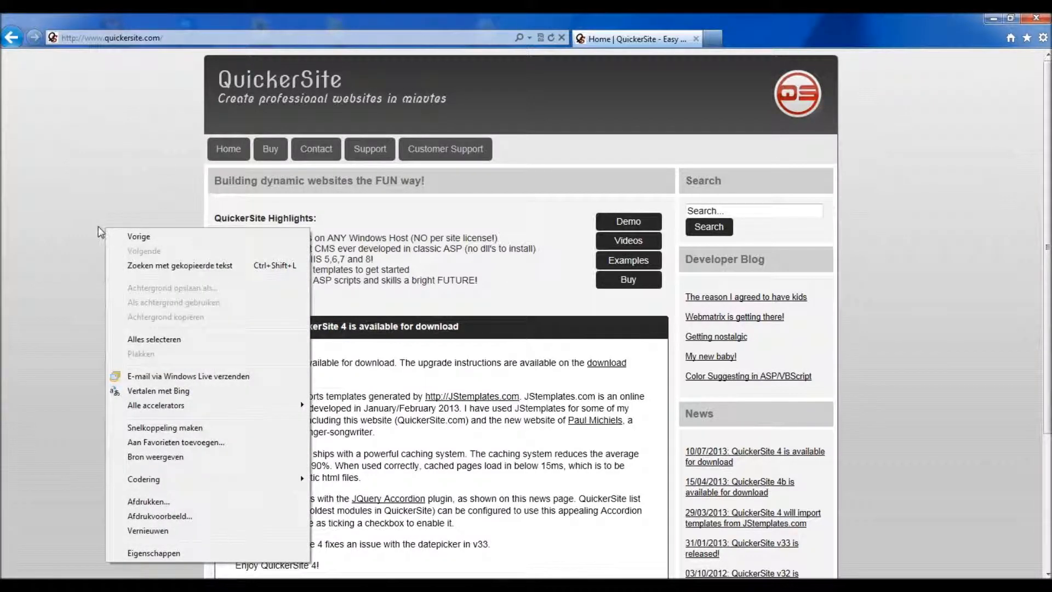
pyautogui.rightClick(89, 154)
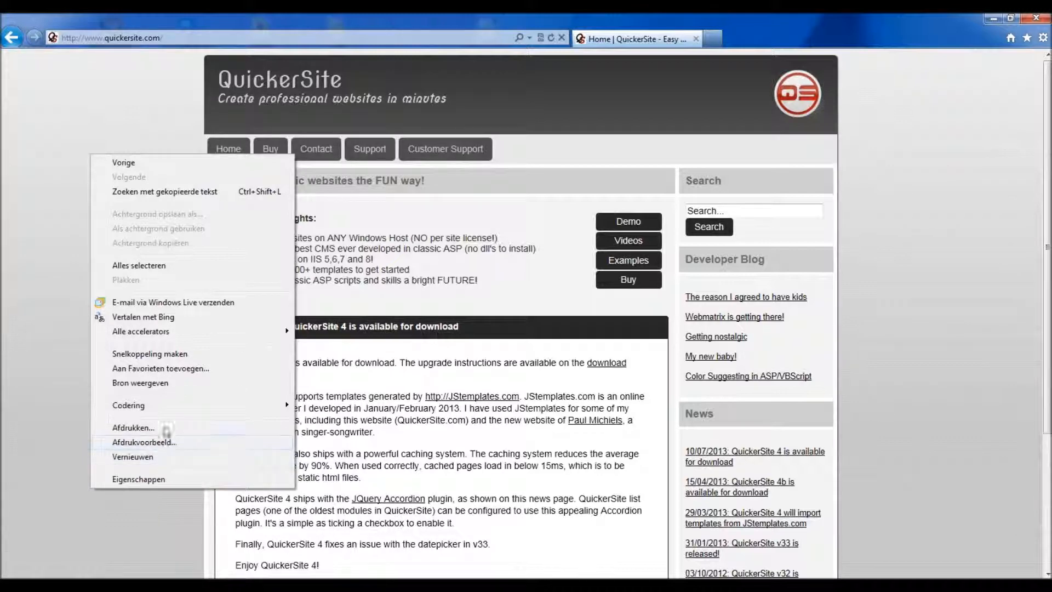
pyautogui.click(169, 386)
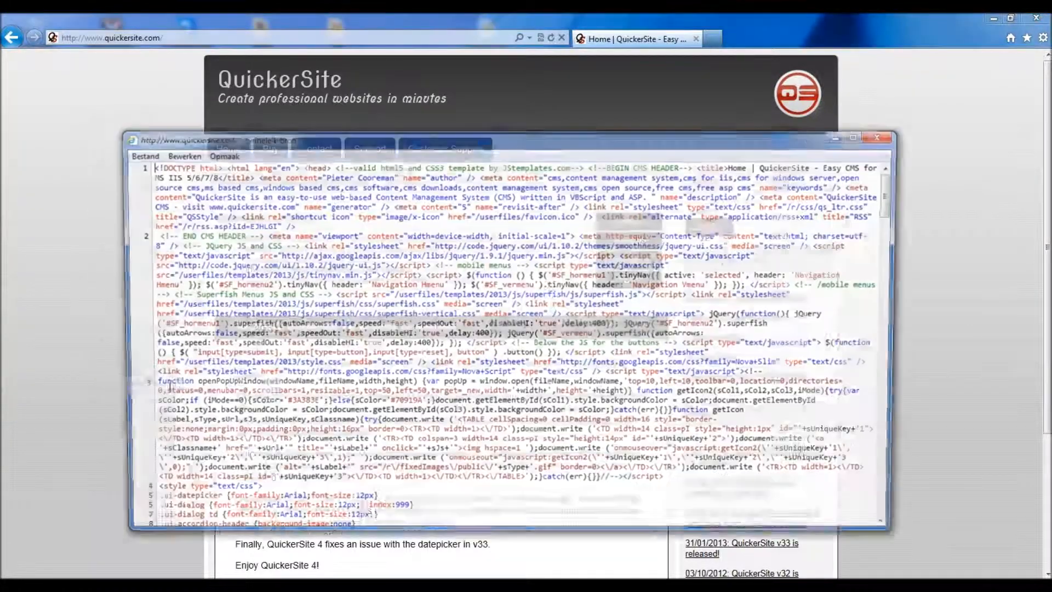
pyautogui.doubleClick(819, 133)
pyautogui.doubleClick(888, 19)
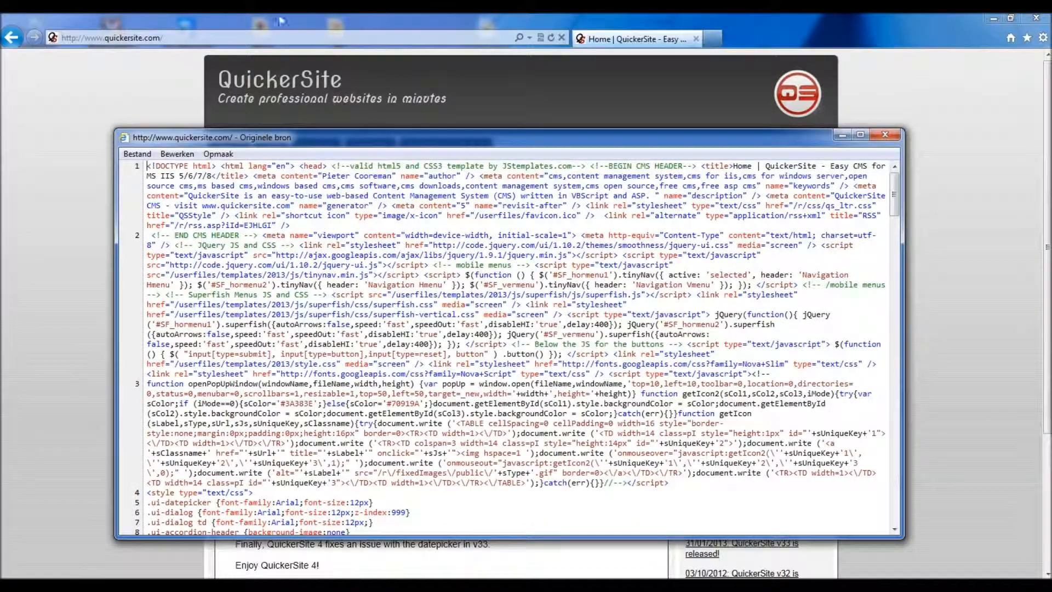
pyautogui.moveTo(417, 139); pyautogui.dragTo(366, 554)
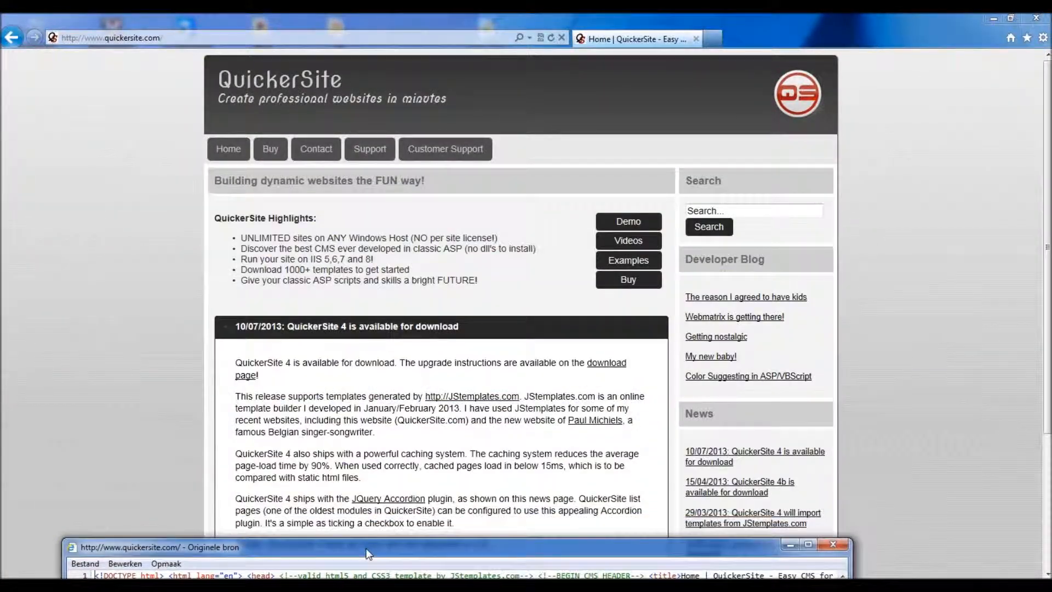
pyautogui.moveTo(366, 554); pyautogui.dragTo(409, 70)
pyautogui.moveTo(885, 125); pyautogui.dragTo(890, 432)
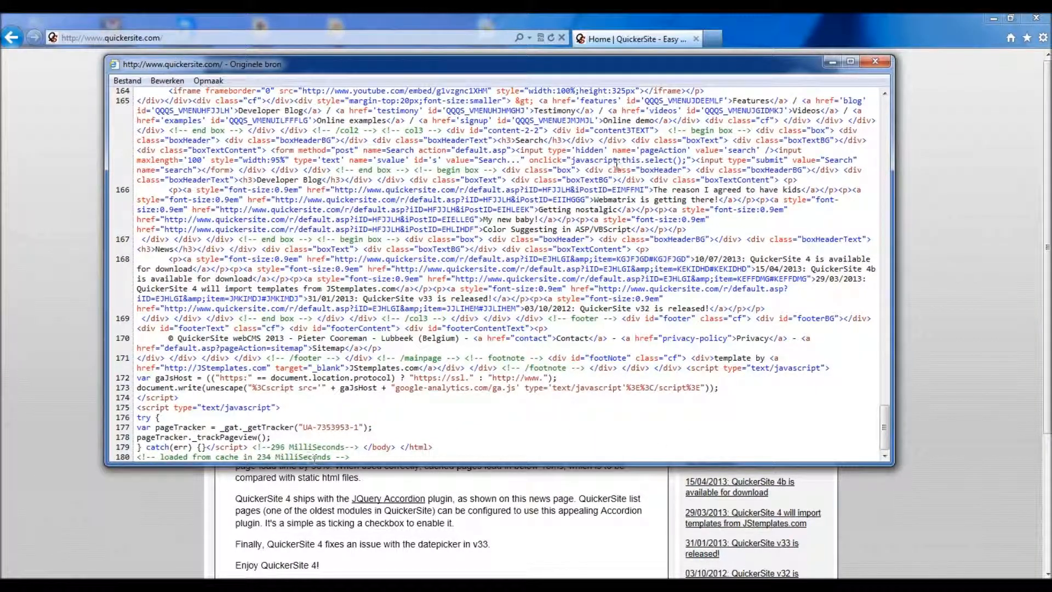
pyautogui.click(875, 61)
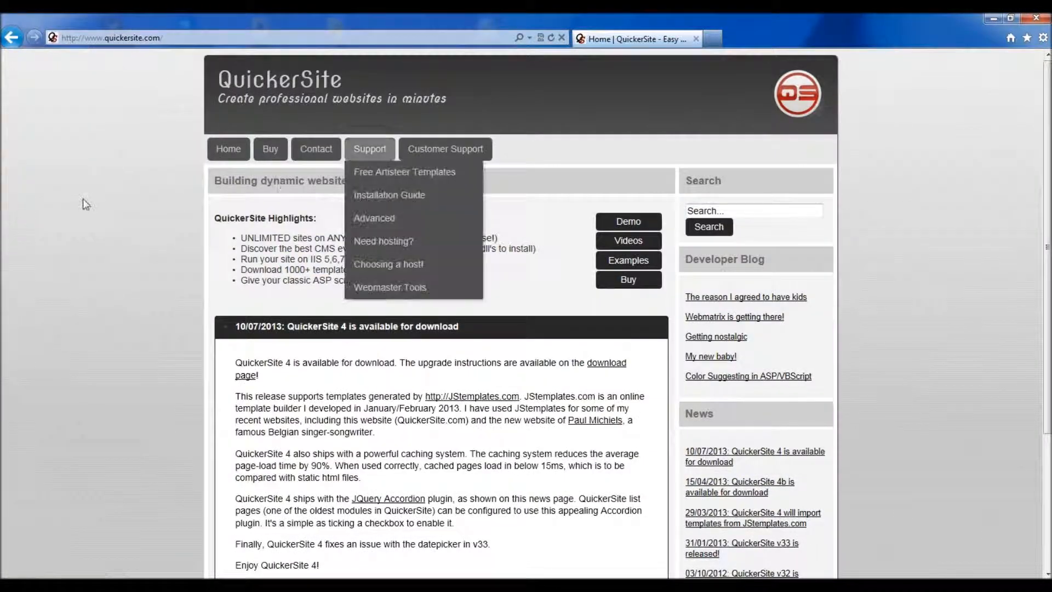
# Reload the page, reopen its source, maximize the source window and scroll to the bottom.
pyautogui.press('F5')
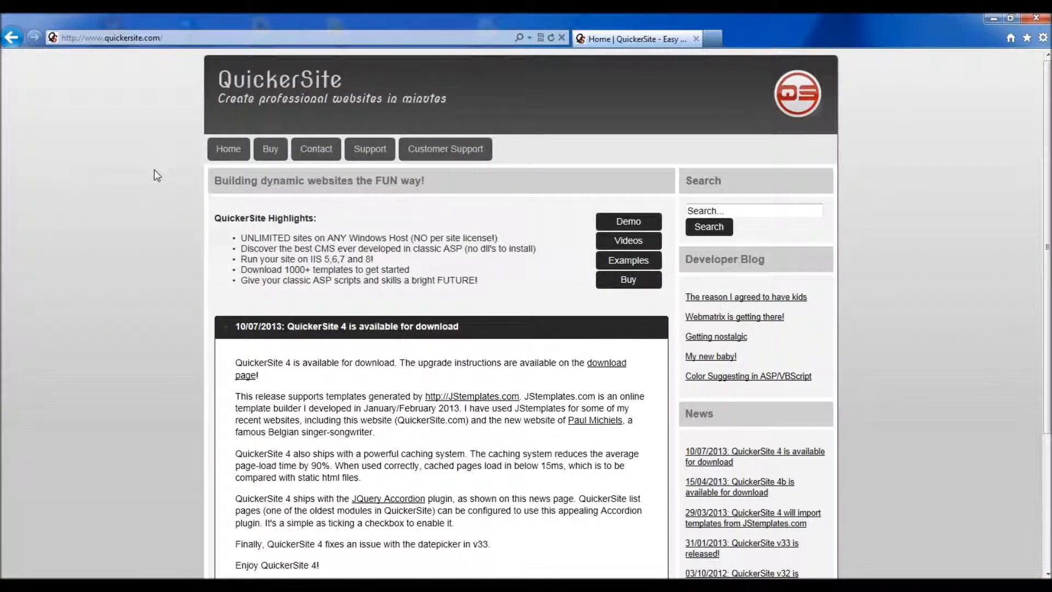
pyautogui.rightClick(154, 170)
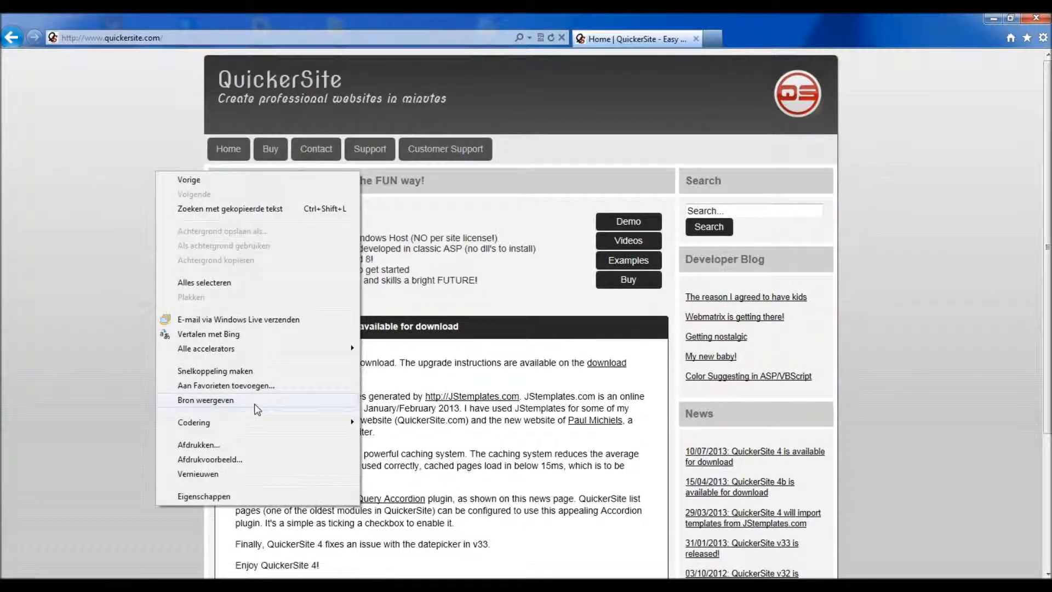
pyautogui.click(255, 403)
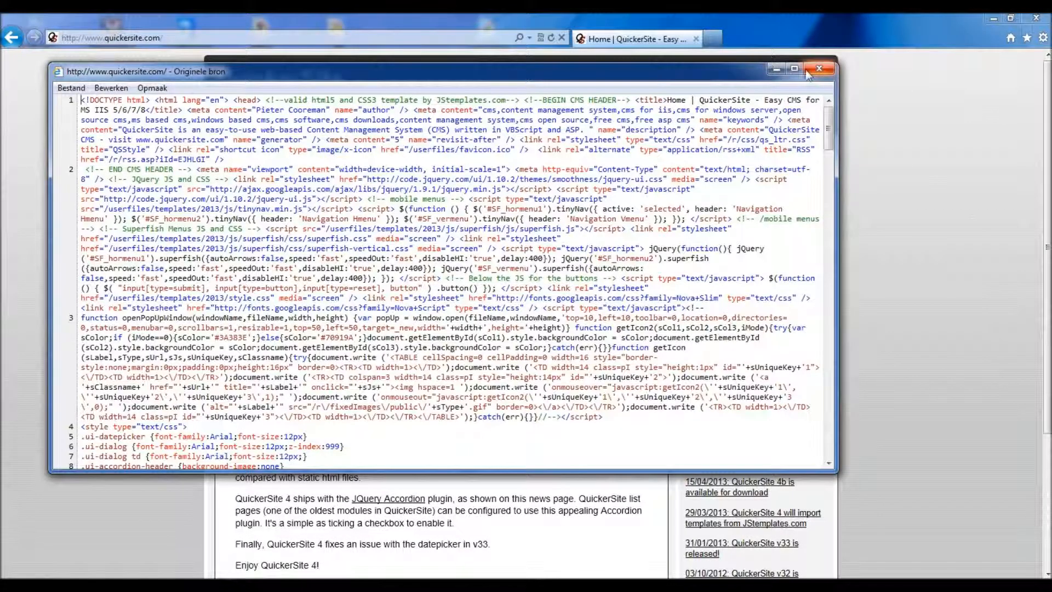
pyautogui.click(819, 69)
pyautogui.rightClick(116, 219)
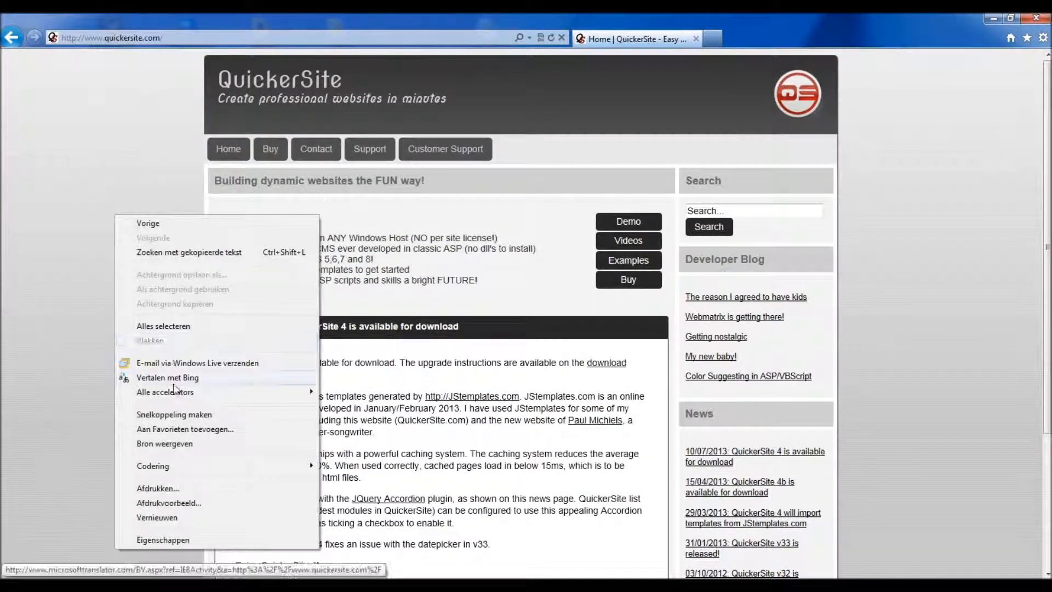
pyautogui.click(180, 452)
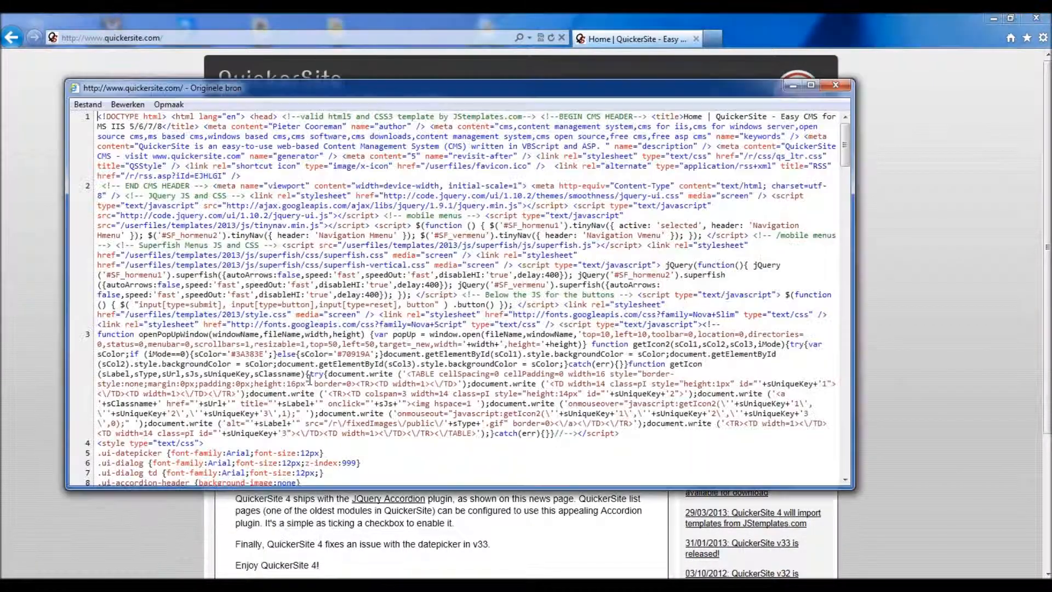
pyautogui.doubleClick(687, 84)
pyautogui.moveTo(1048, 99); pyautogui.dragTo(1048, 515)
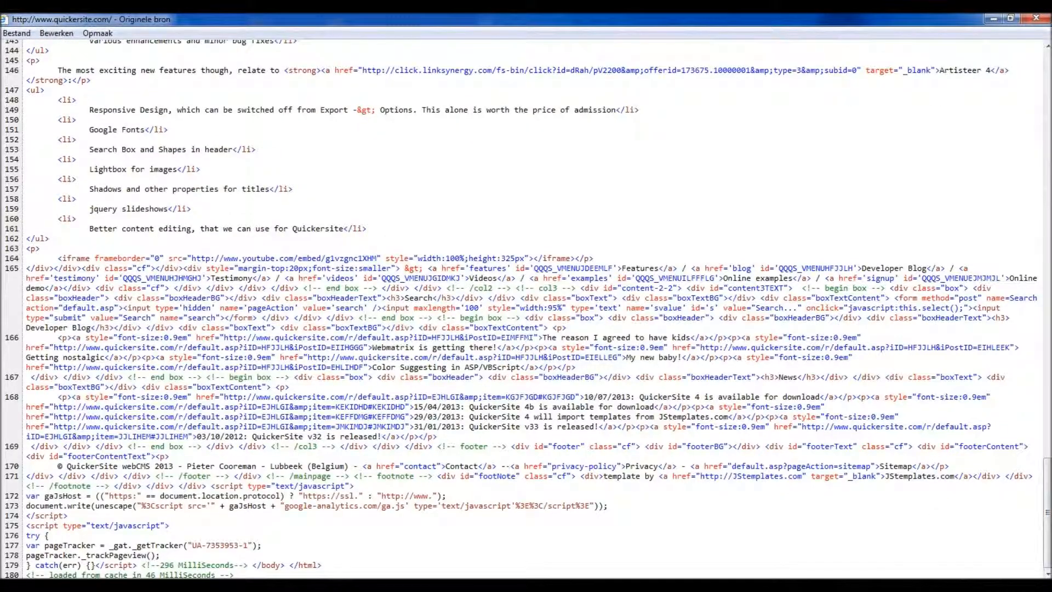
# Highlight the 296 MilliSeconds render and 46 MilliSeconds cache comments, then close the source view.
pyautogui.moveTo(244, 574); pyautogui.dragTo(27, 573)
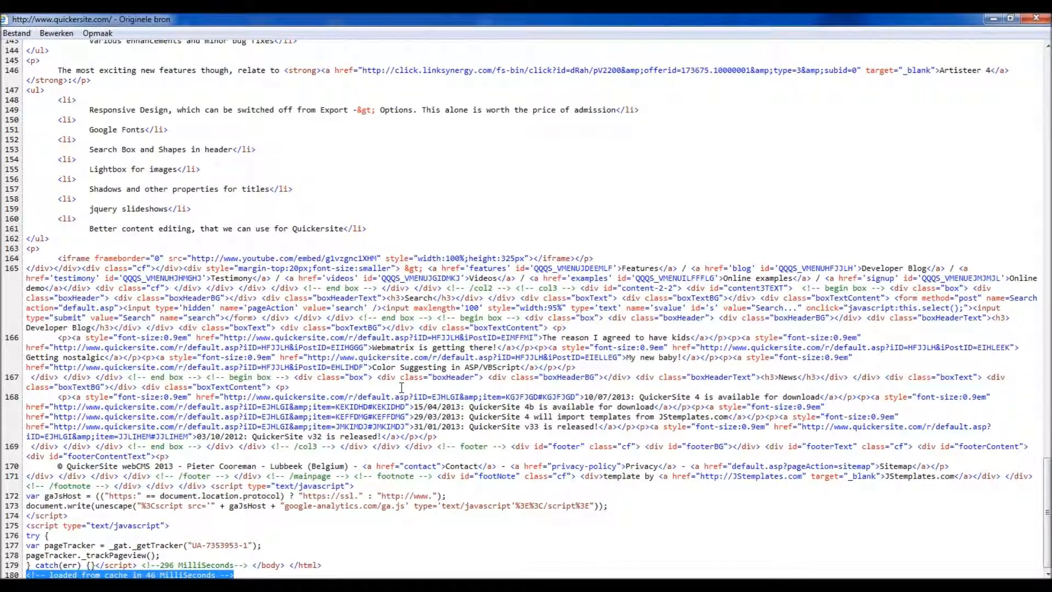
pyautogui.click(157, 565)
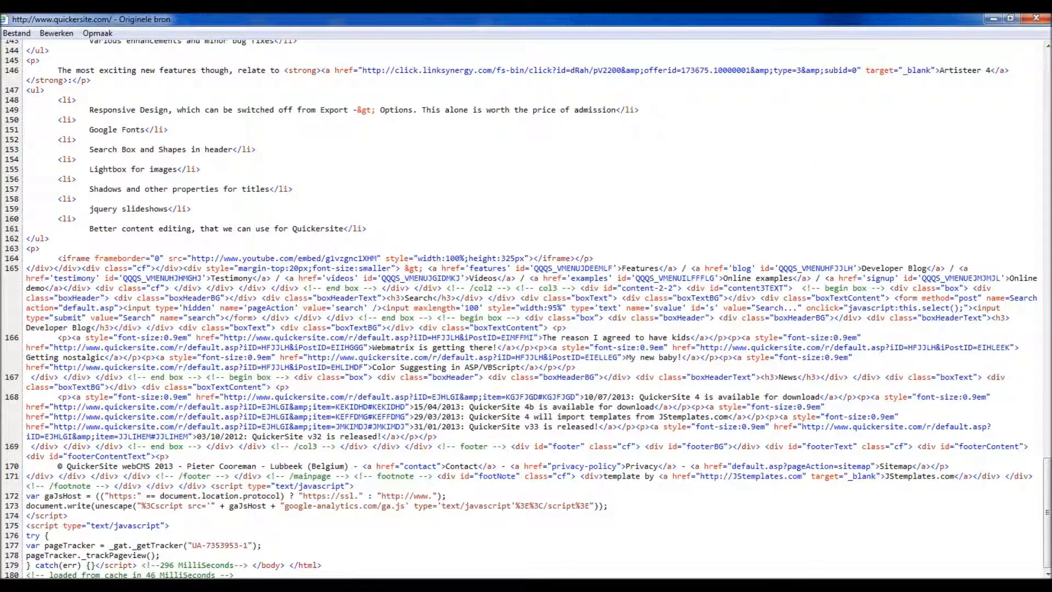
pyautogui.moveTo(142, 560); pyautogui.dragTo(248, 564)
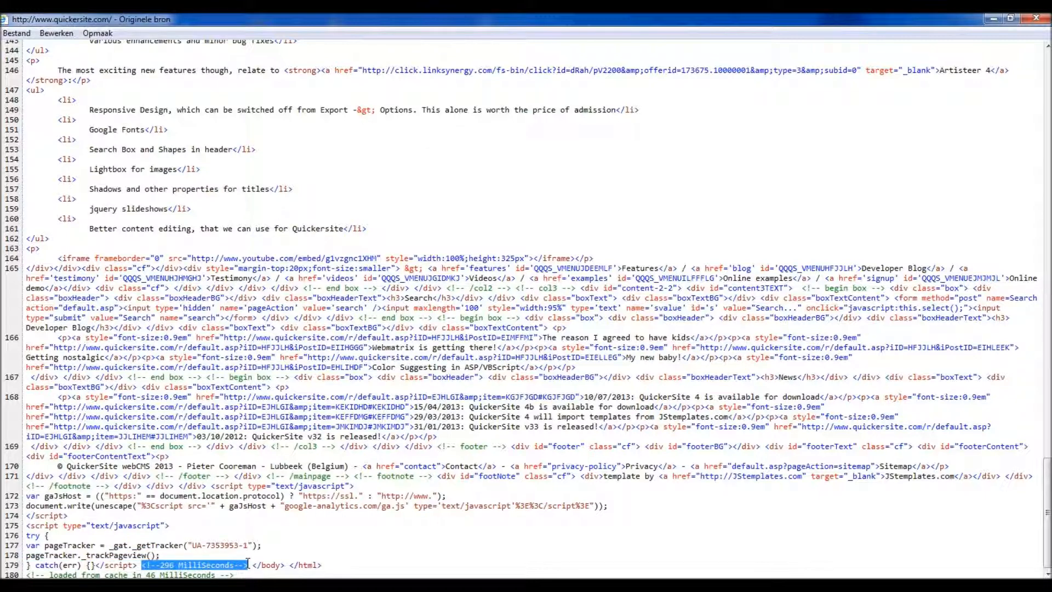
pyautogui.click(307, 564)
pyautogui.moveTo(142, 565); pyautogui.dragTo(249, 567)
pyautogui.moveTo(249, 566); pyautogui.dragTo(188, 565)
pyautogui.click(186, 565)
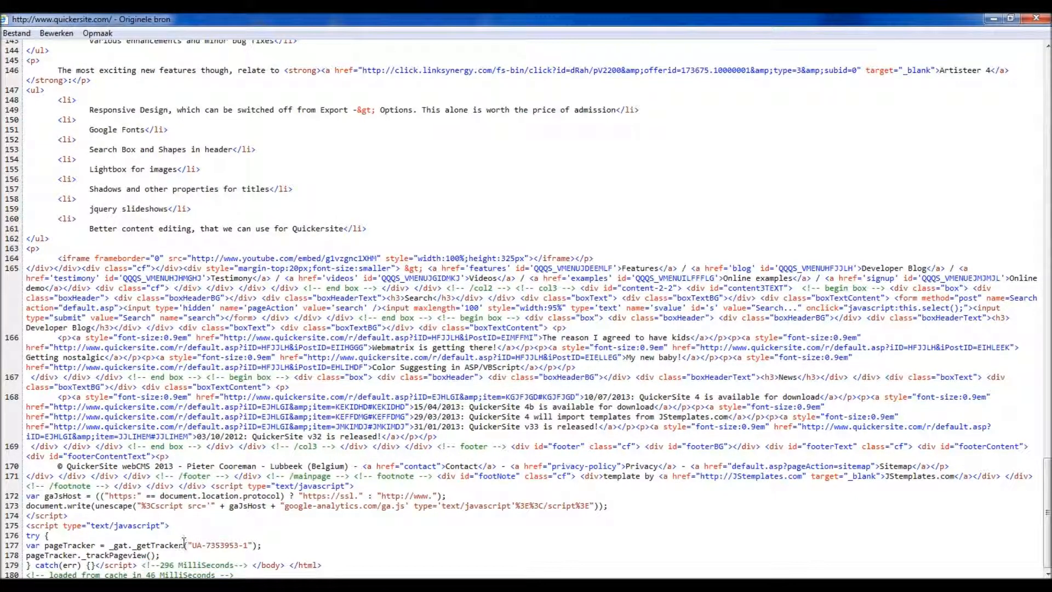
pyautogui.moveTo(143, 564); pyautogui.dragTo(250, 564)
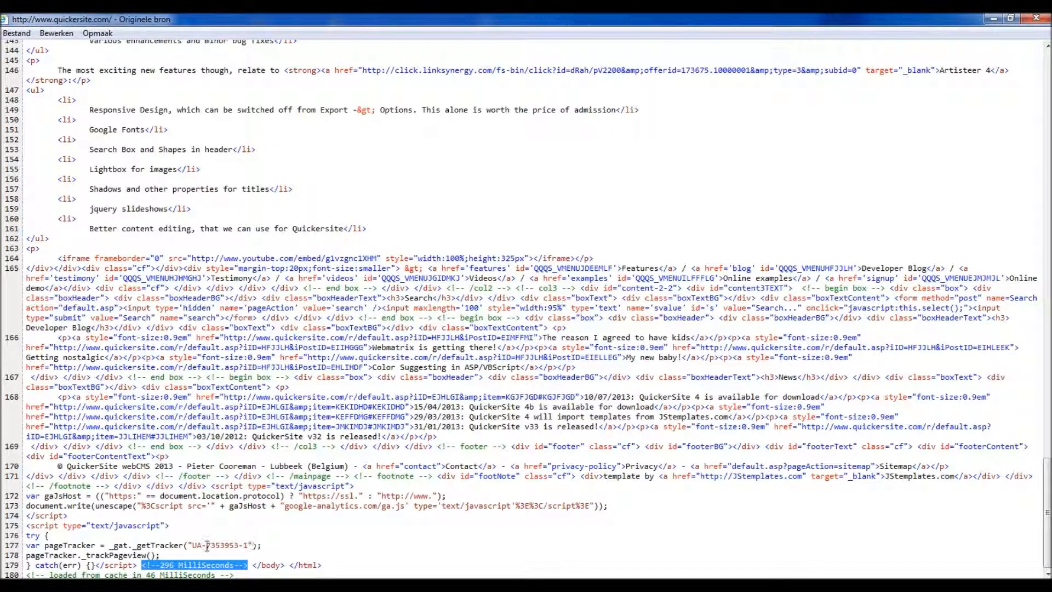
pyautogui.click(189, 570)
pyautogui.moveTo(244, 573); pyautogui.dragTo(29, 574)
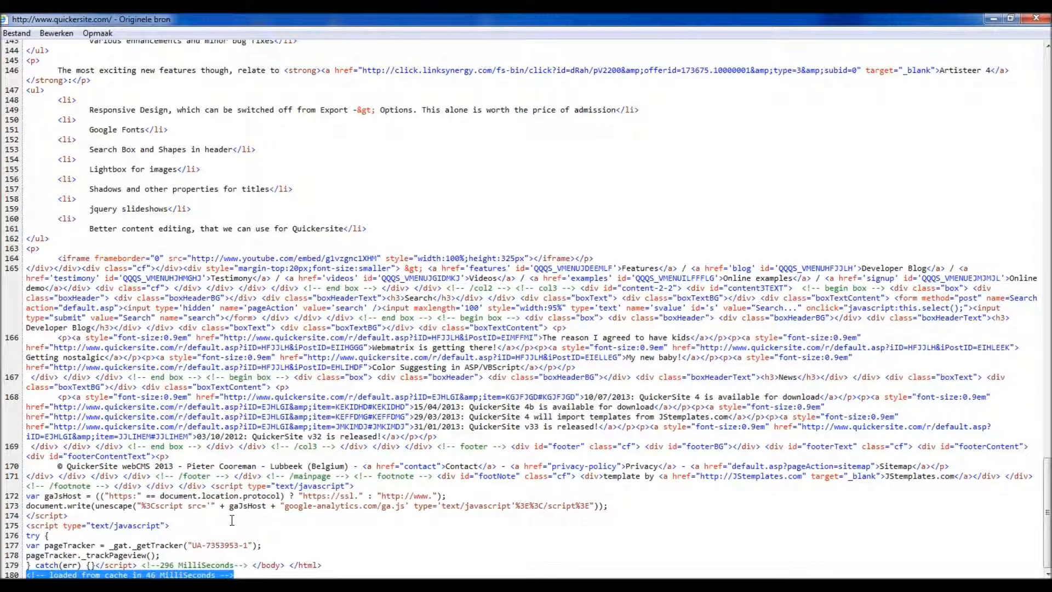
pyautogui.click(243, 419)
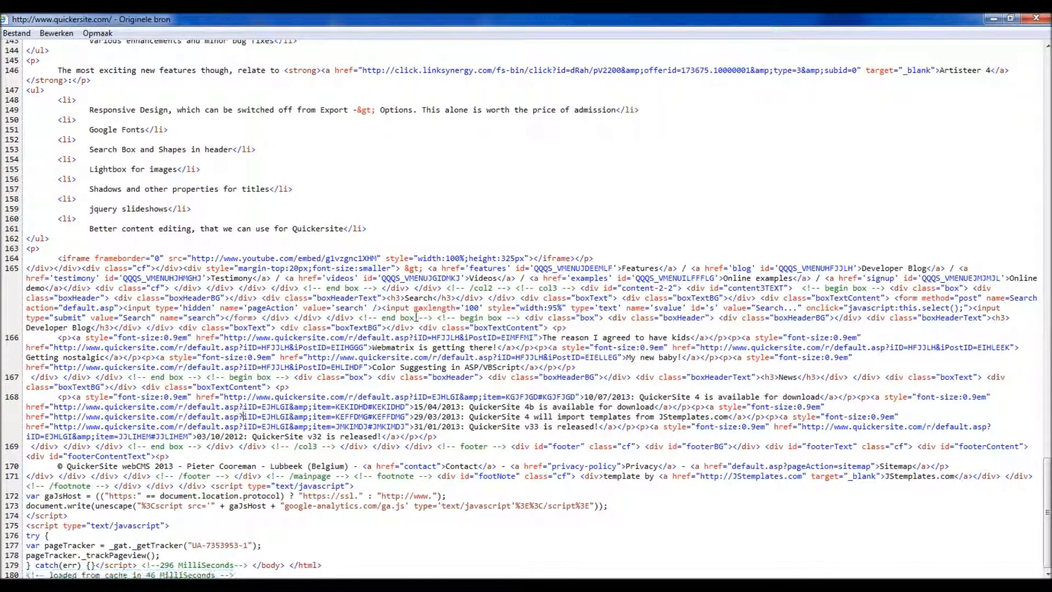
pyautogui.click(1046, 18)
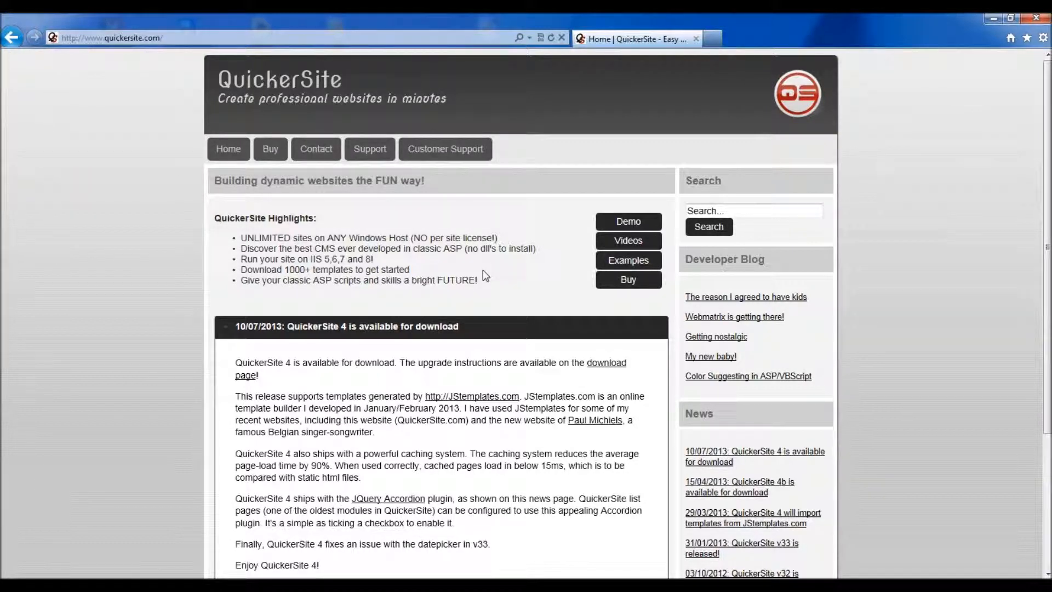
# Open the Videos page, view its source and check the closing timing comments, then close it.
pyautogui.moveTo(228, 148)
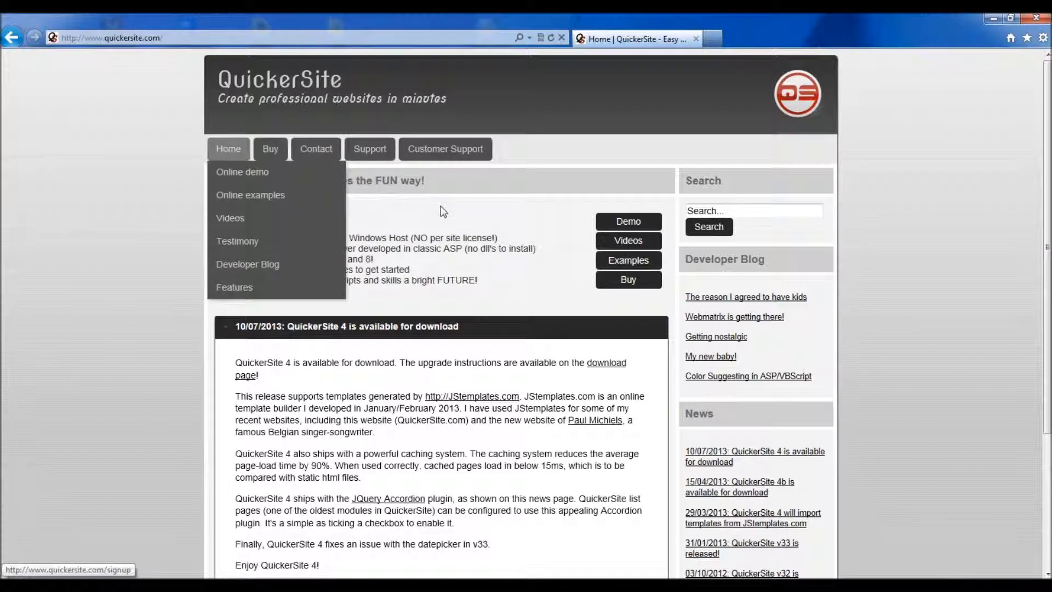
pyautogui.click(630, 243)
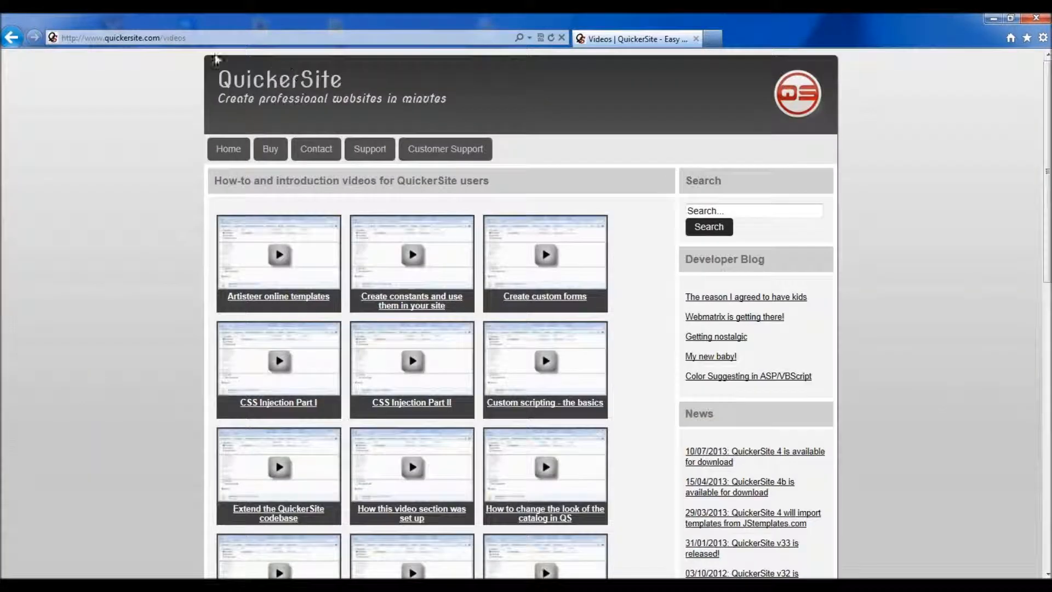
pyautogui.click(199, 38)
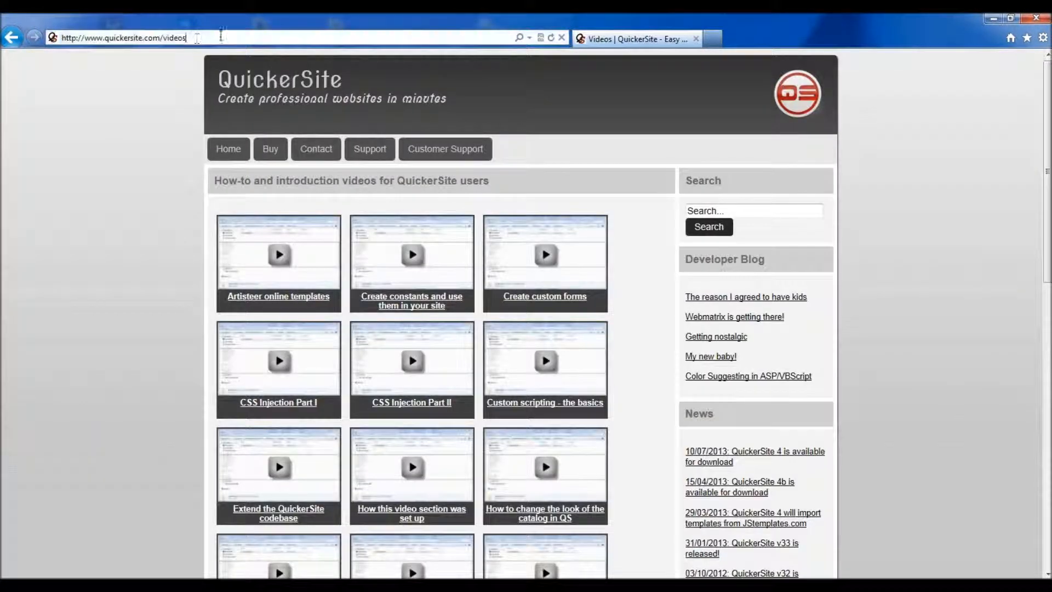
pyautogui.click(48, 276)
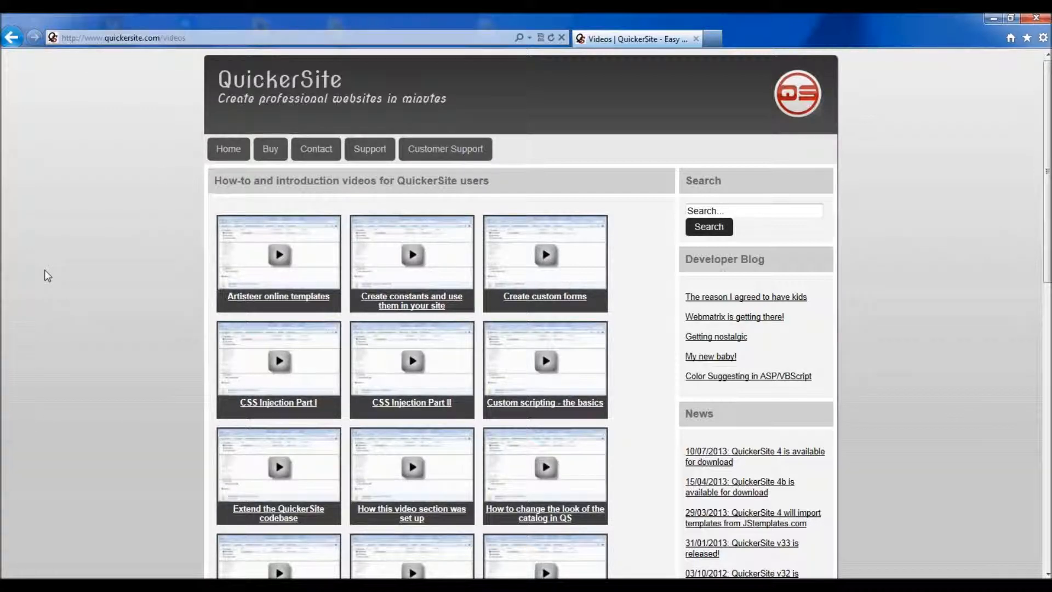
pyautogui.rightClick(107, 252)
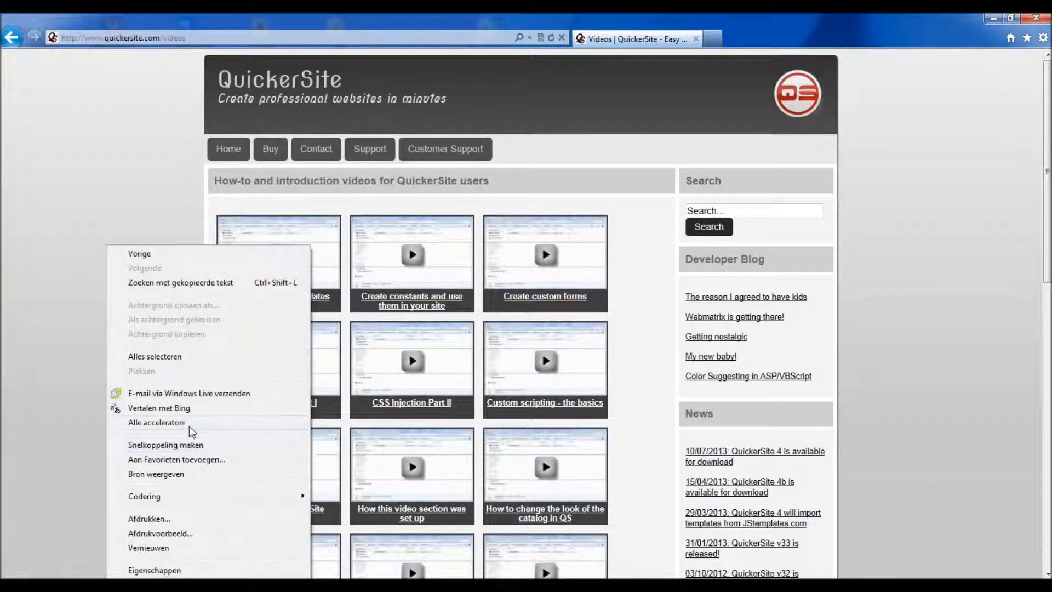
pyautogui.click(196, 474)
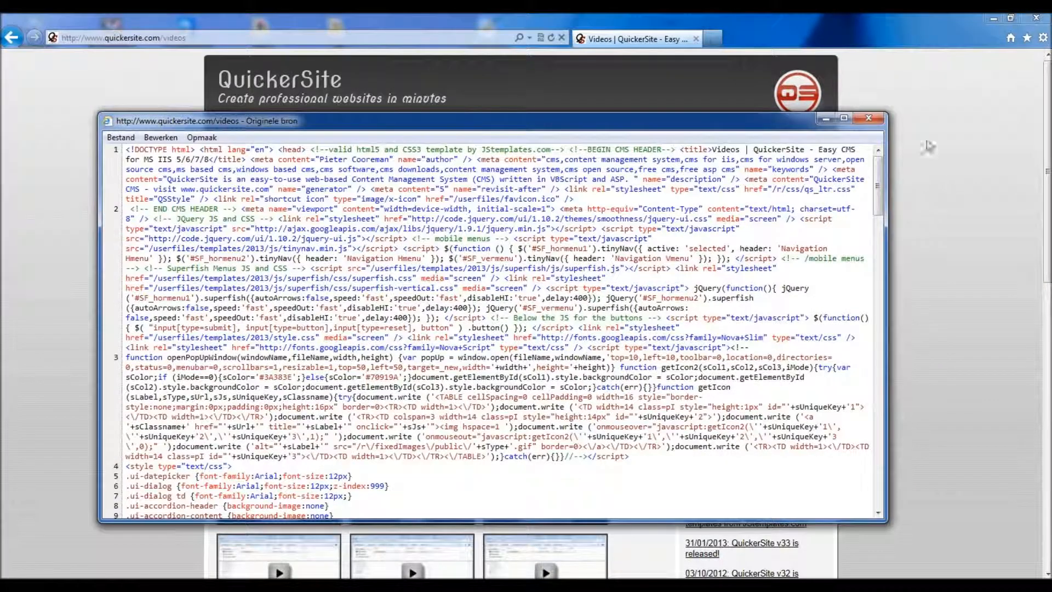
pyautogui.moveTo(877, 186); pyautogui.dragTo(877, 477)
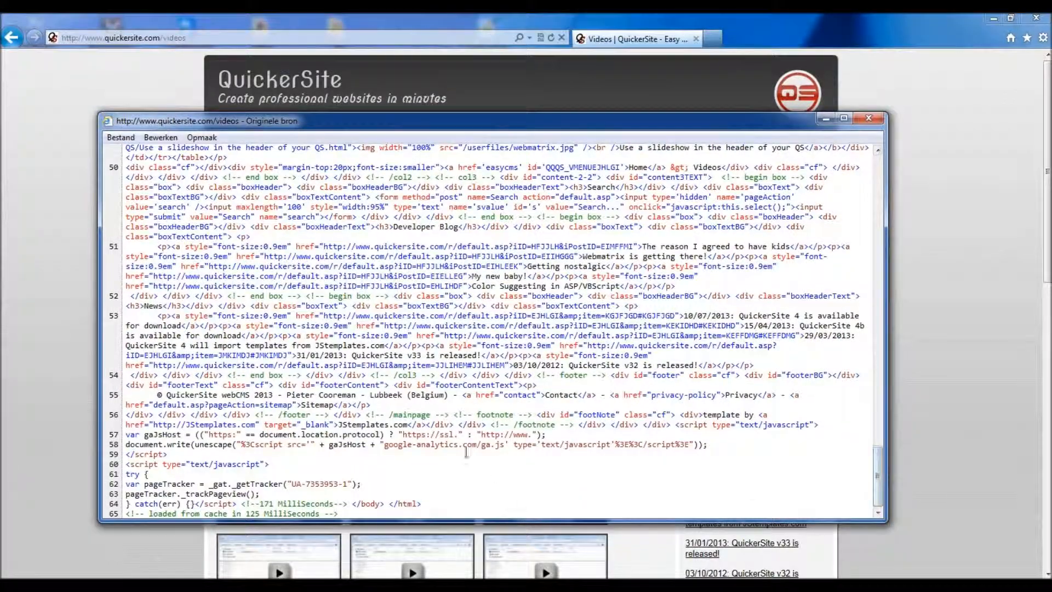
pyautogui.moveTo(340, 513); pyautogui.dragTo(124, 503)
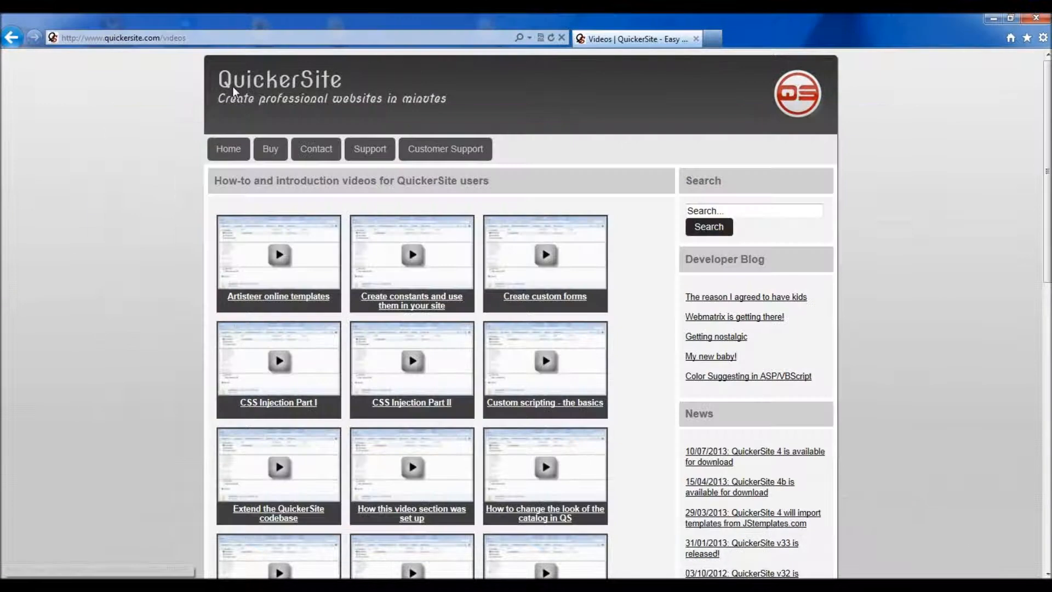
pyautogui.click(868, 118)
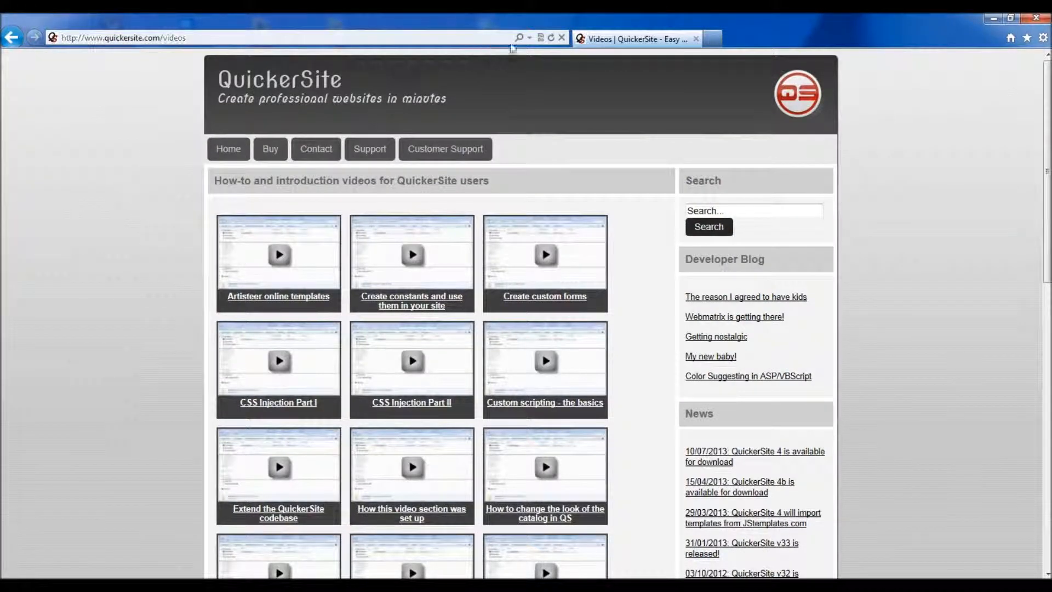
# Reload the Videos page and view its source again down to the 46 MilliSeconds cache comment.
pyautogui.click(551, 37)
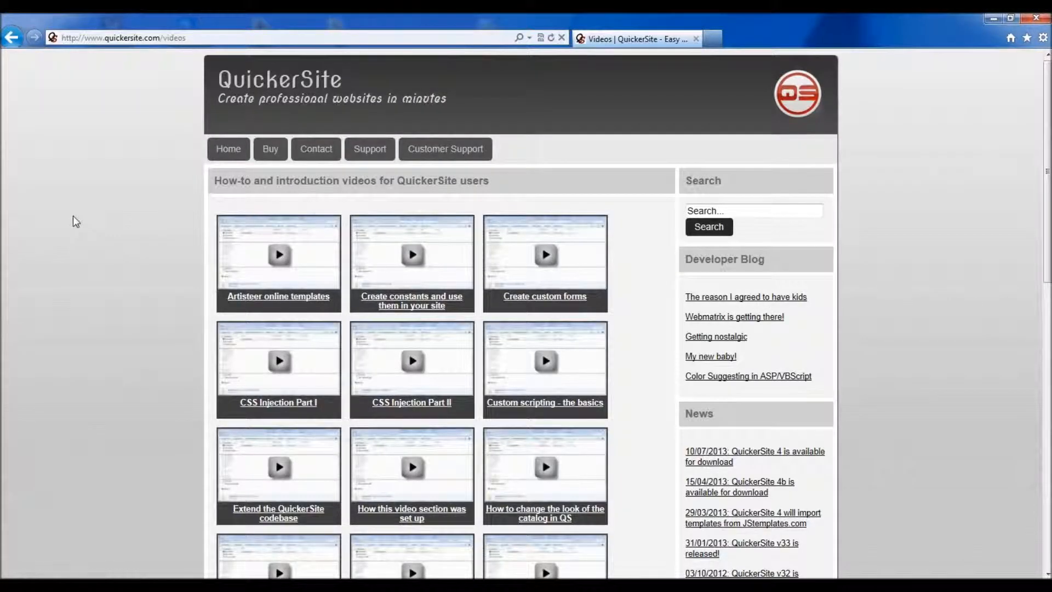
pyautogui.rightClick(74, 217)
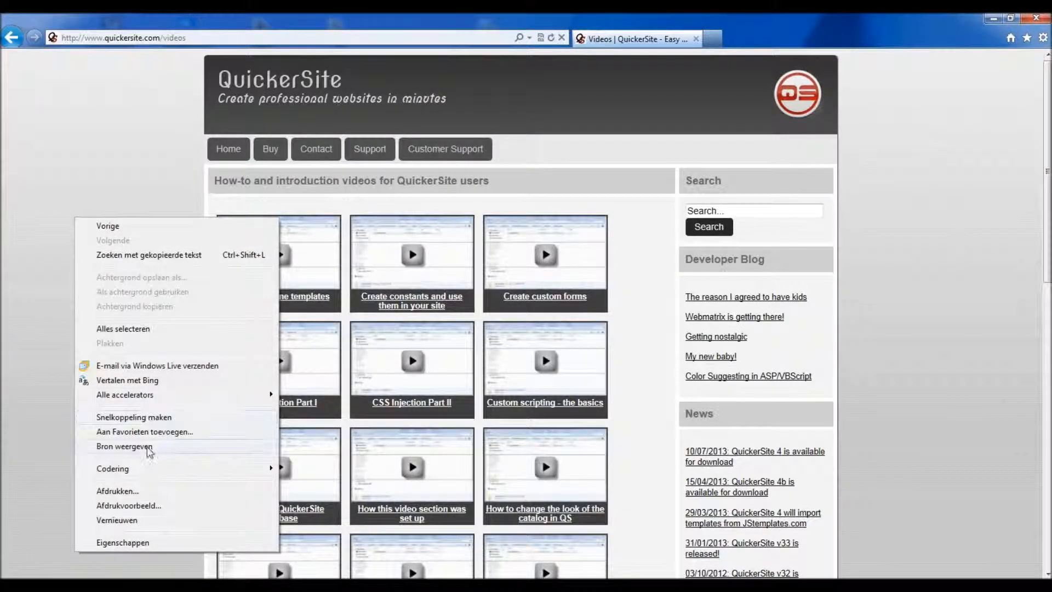
pyautogui.click(124, 446)
pyautogui.moveTo(913, 211); pyautogui.dragTo(913, 513)
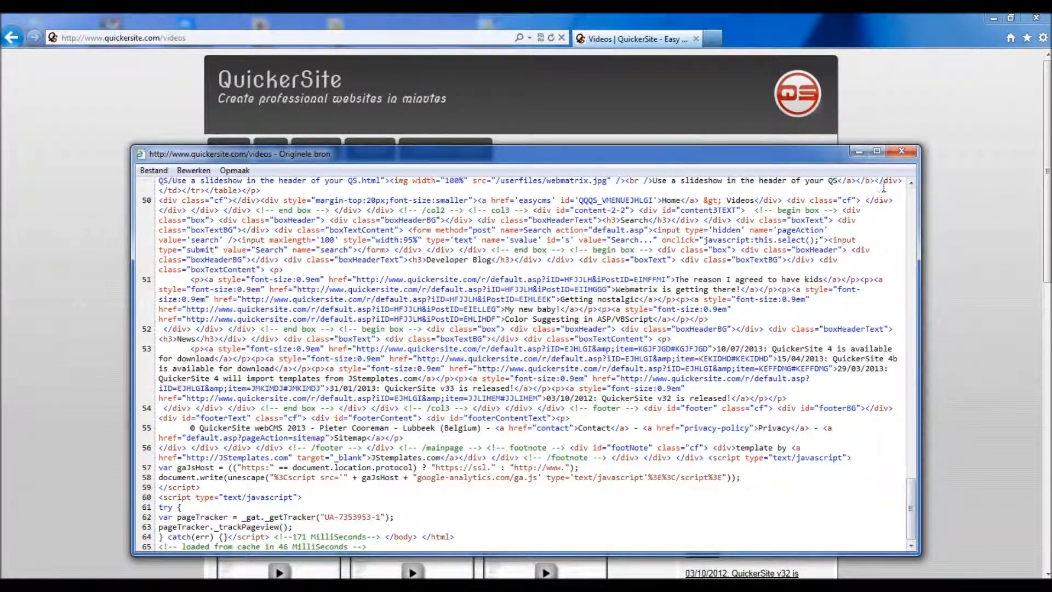
# Maximize the source, highlight the 171 and 46 MilliSeconds comments, close it, and select 'videos' in the address.
pyautogui.click(877, 153)
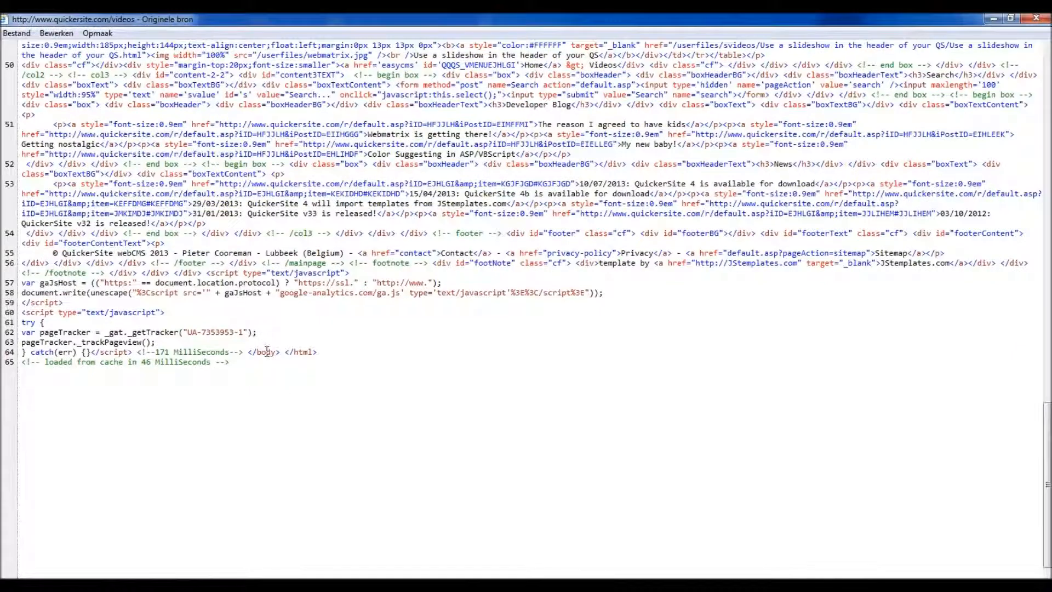
pyautogui.moveTo(244, 352); pyautogui.dragTo(137, 352)
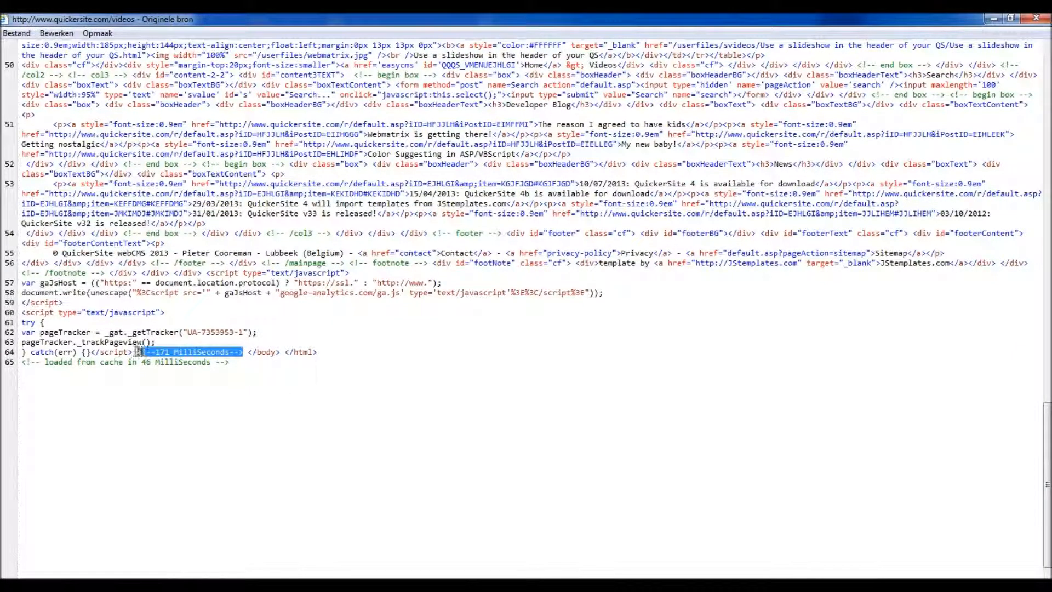
pyautogui.moveTo(245, 362); pyautogui.dragTo(21, 363)
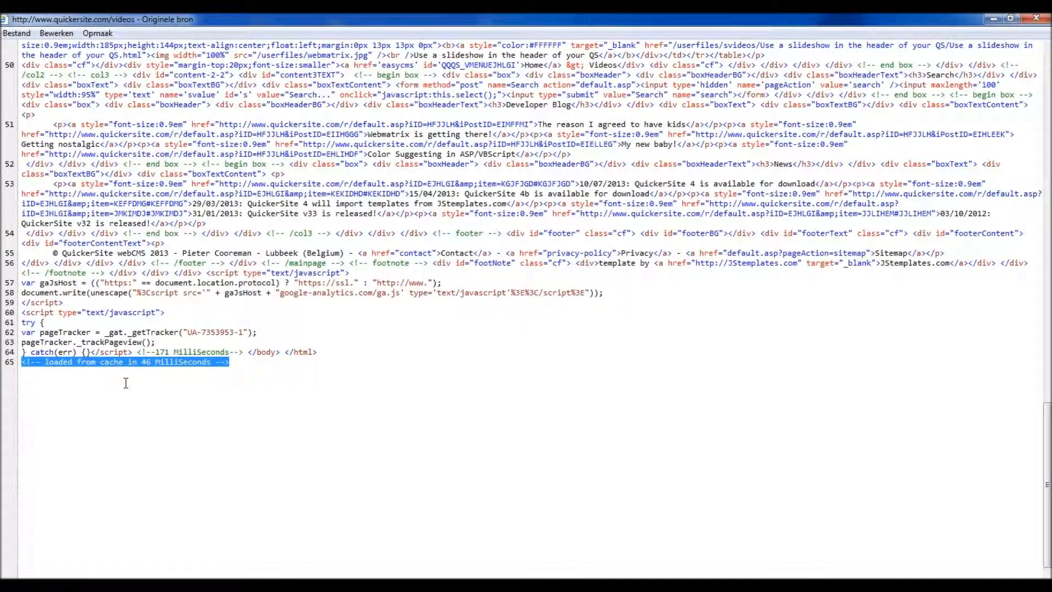
pyautogui.click(1036, 18)
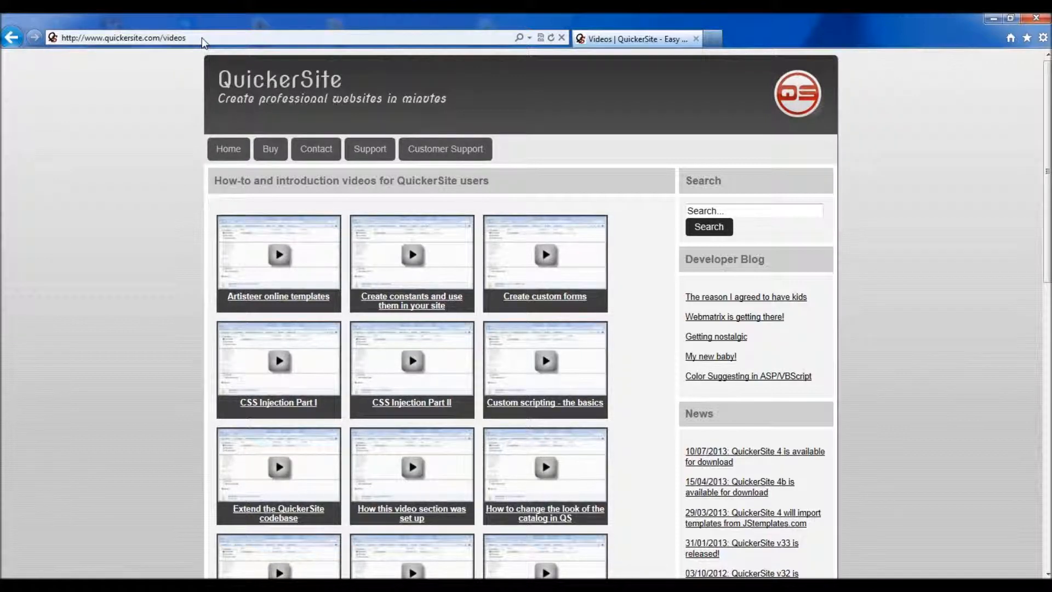
pyautogui.moveTo(163, 37); pyautogui.dragTo(193, 39)
# Browse the Gallery, JStemplates.com and Lorum Ipsum tabs, then return to the accordion CSS setup tab.
pyautogui.click(222, 37)
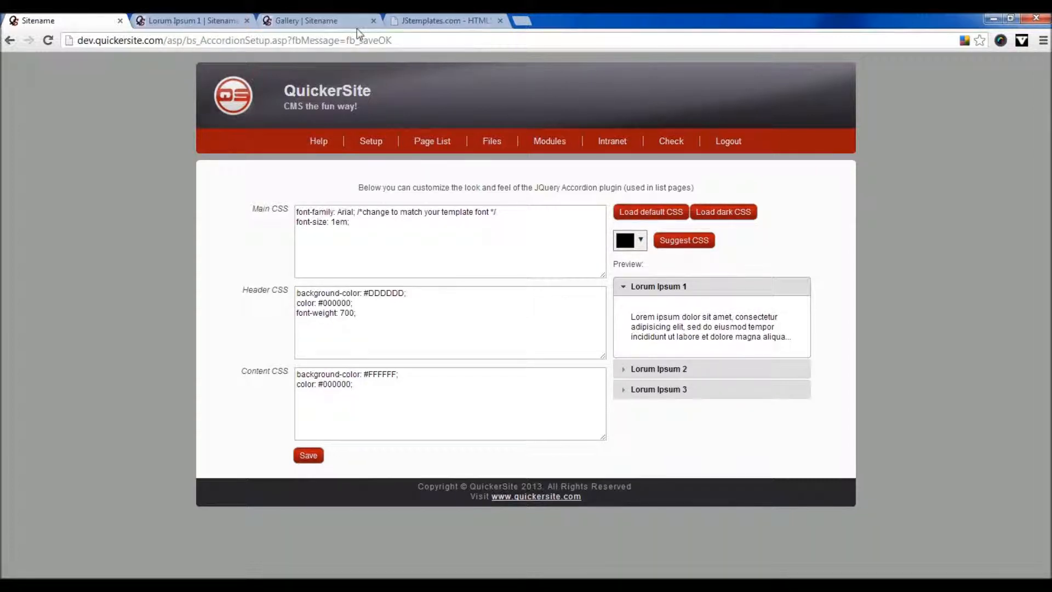
pyautogui.click(294, 25)
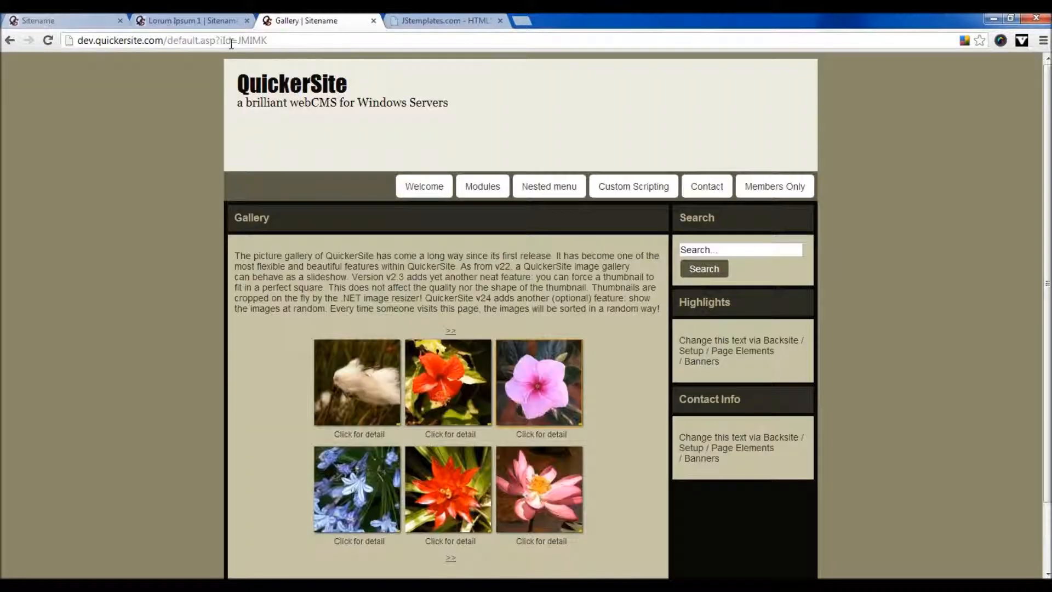
pyautogui.click(409, 24)
pyautogui.click(186, 25)
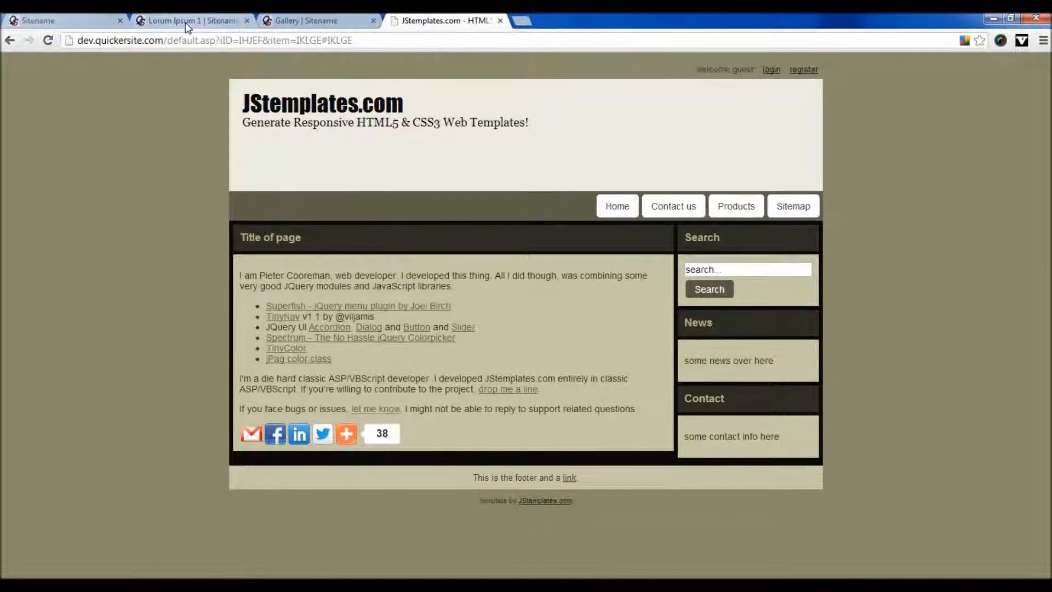
pyautogui.click(302, 22)
pyautogui.click(83, 20)
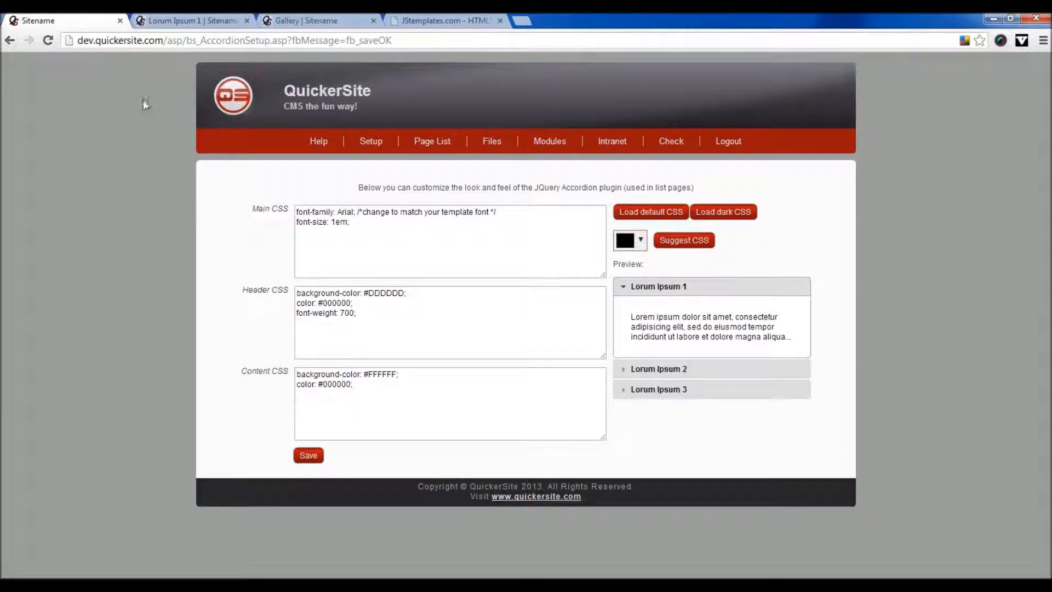
# In Internet Explorer, replace 'videos' in the address with r/asp/ad_login.asp and load it.
pyautogui.hotkey('alt', 'Tab')
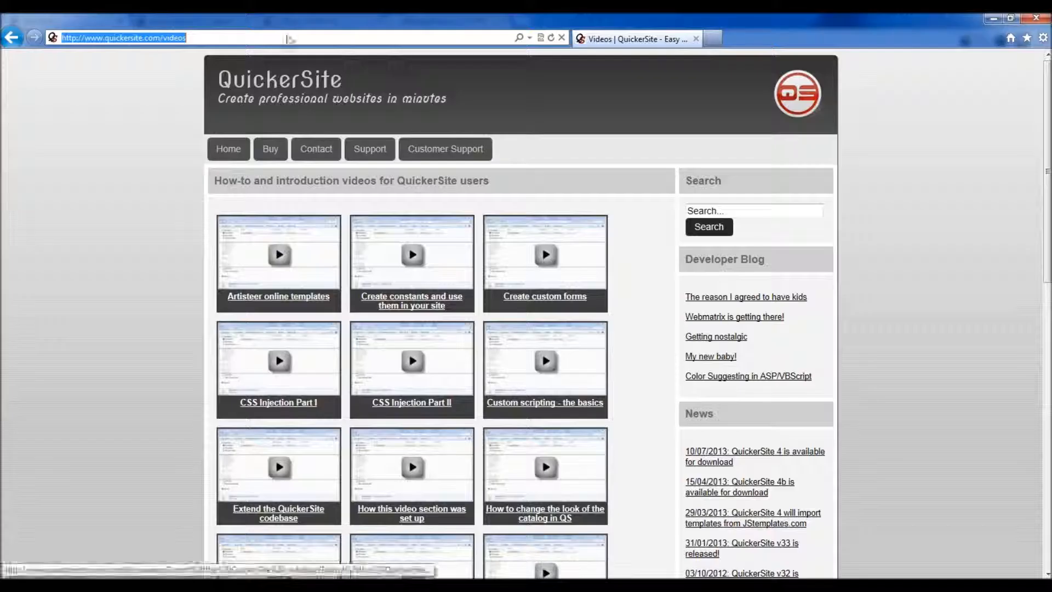
pyautogui.doubleClick(174, 37)
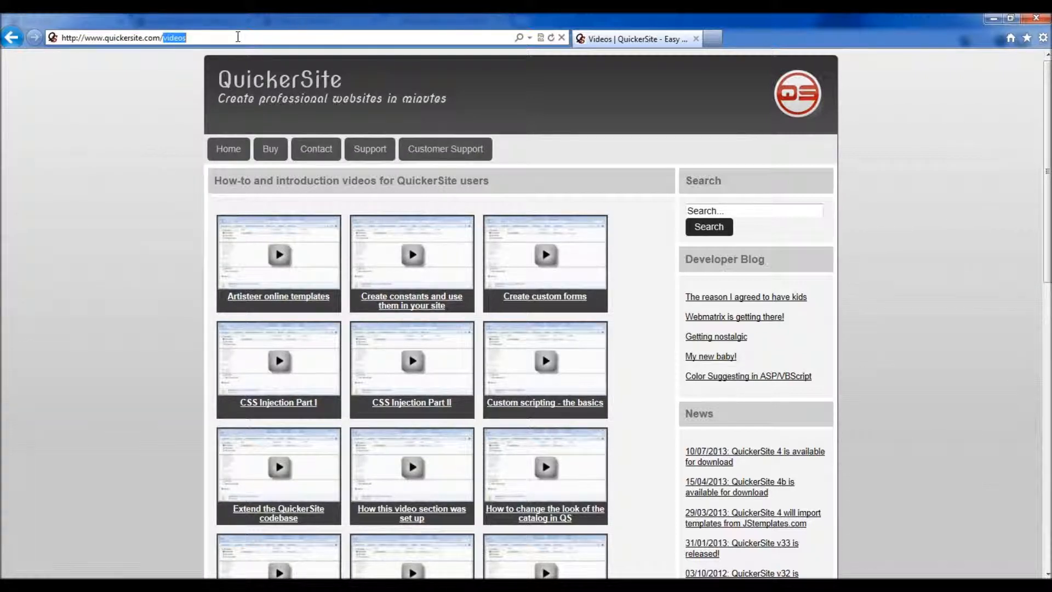
pyautogui.write('r')
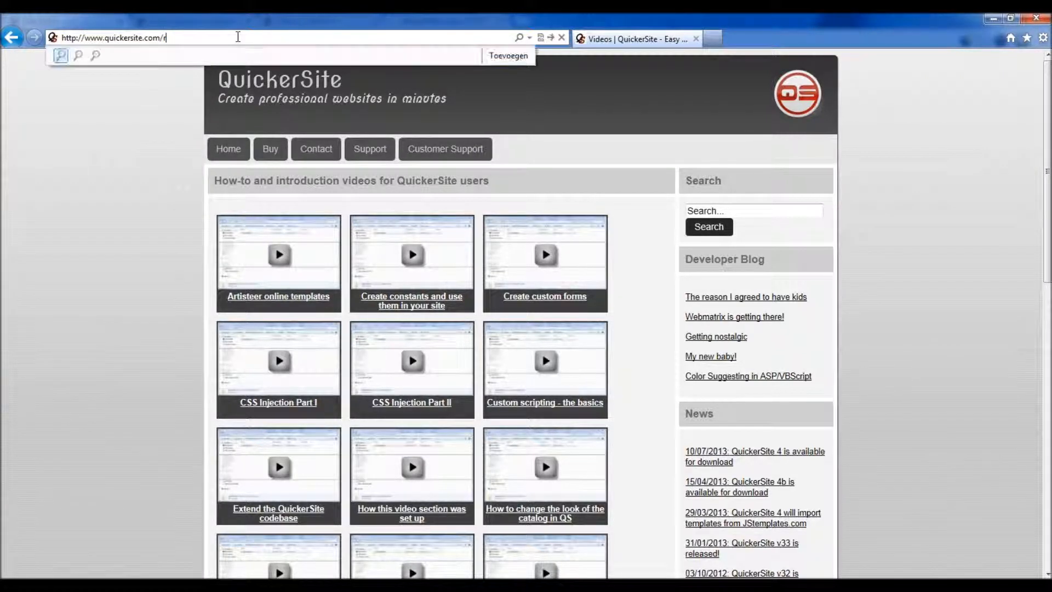
pyautogui.write('/asp/ad_login.asp')
pyautogui.press('Return')
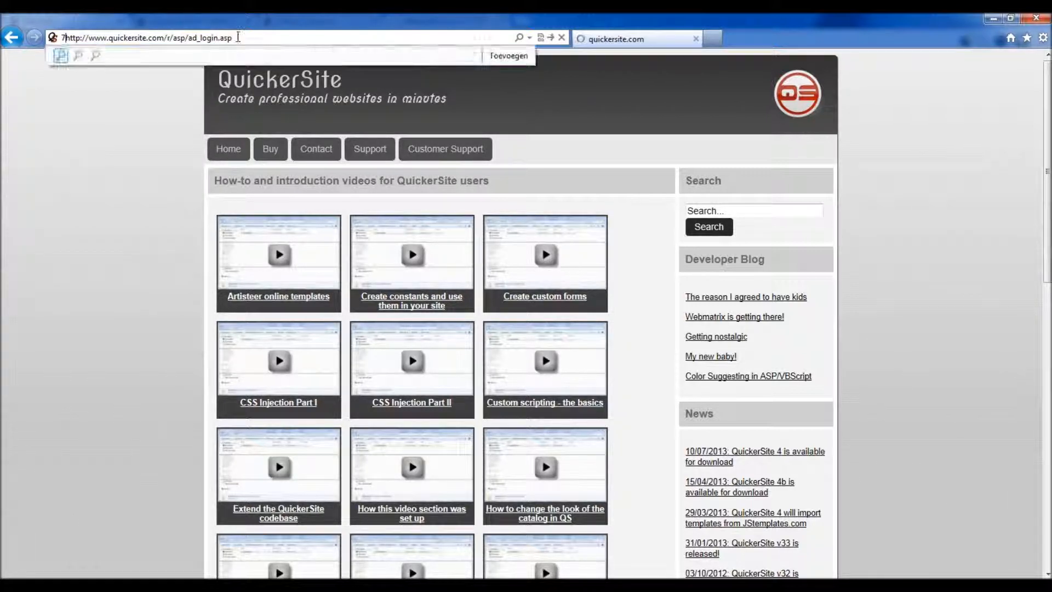
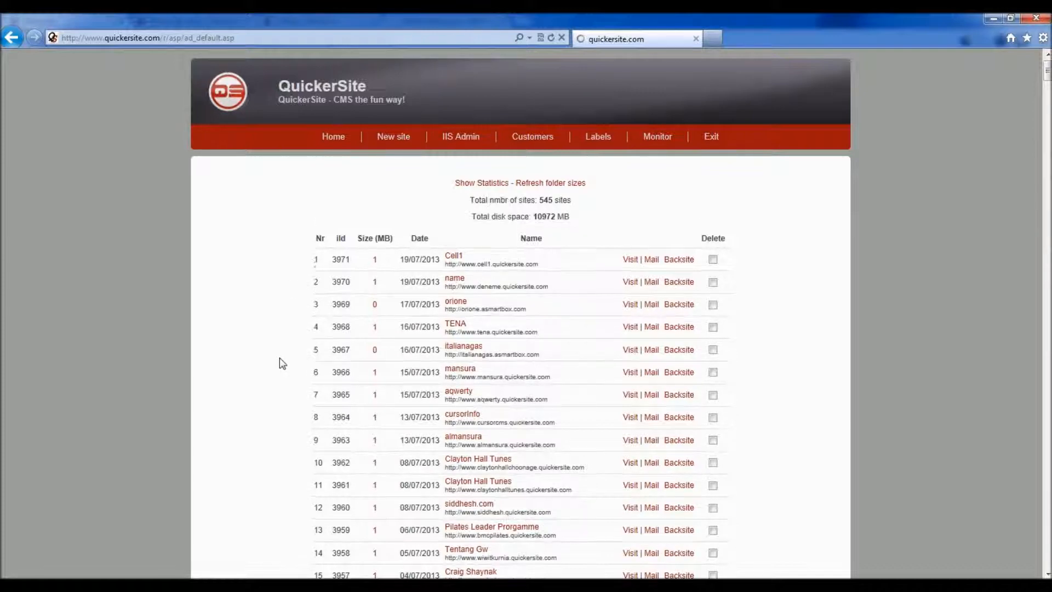
# Open the Cell1 site's settings from the admin site list.
pyautogui.scroll(-4, 282, 363)
pyautogui.scroll(-7, 280, 358)
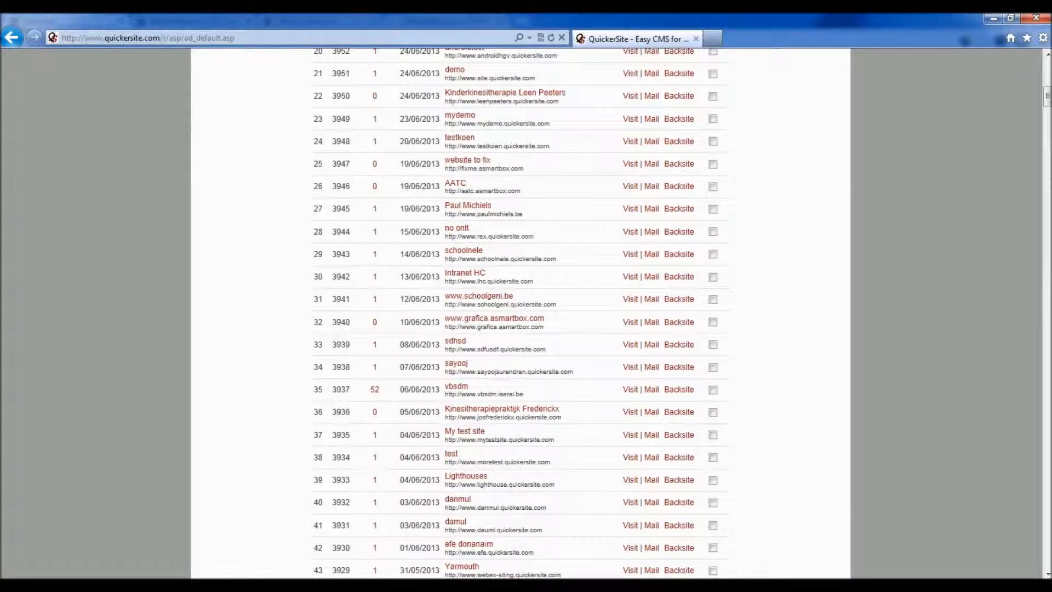
pyautogui.scroll(11, 521, 312)
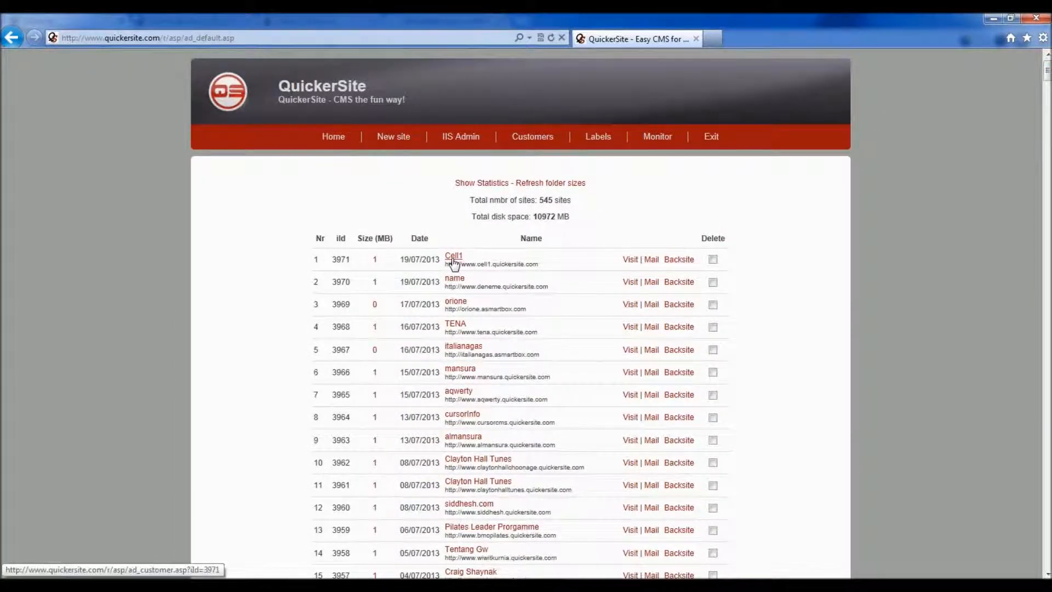
pyautogui.click(453, 258)
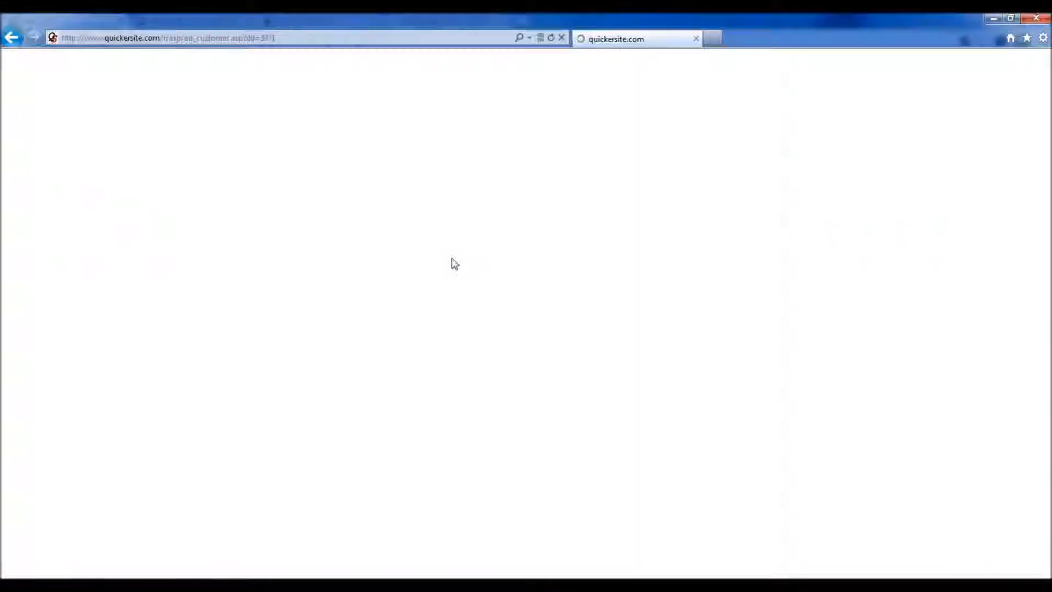
# Highlight the unchecked 'Use caching for pages?' option, then go back to the all-sites overview.
pyautogui.scroll(-3, 573, 355)
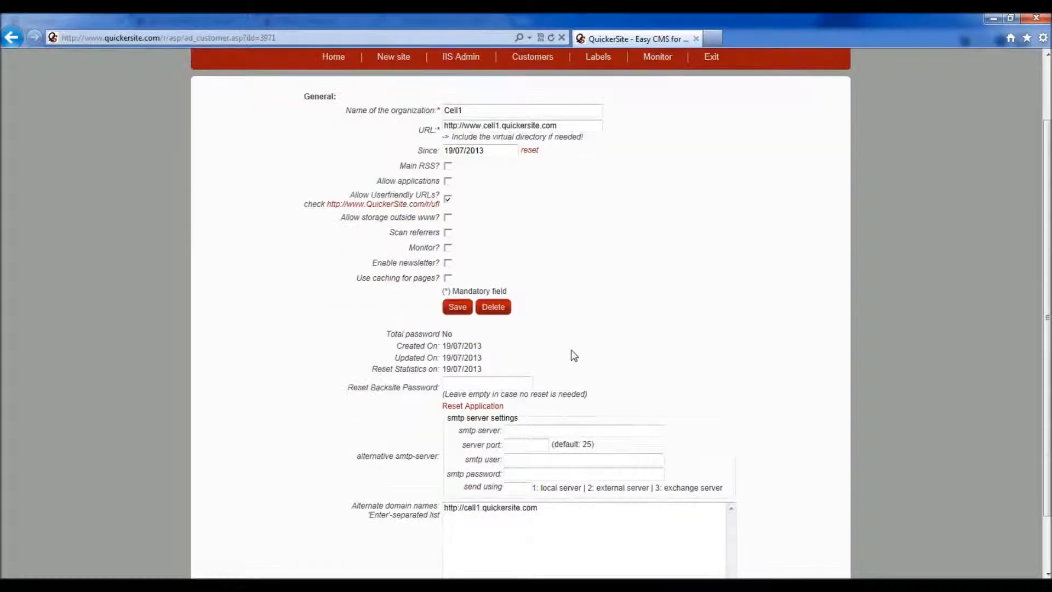
pyautogui.scroll(2, 573, 352)
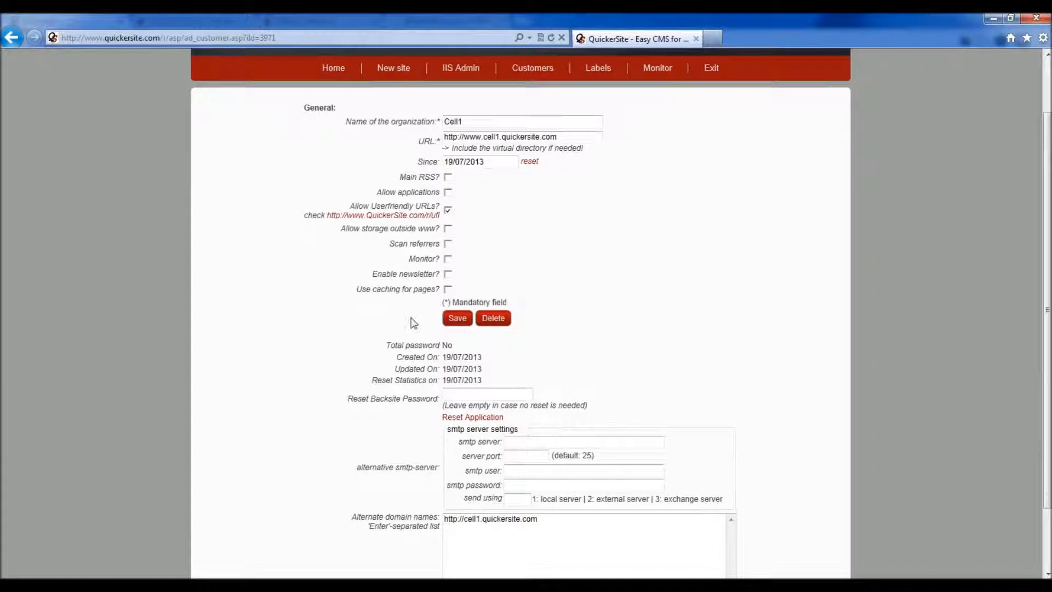
pyautogui.moveTo(359, 291); pyautogui.dragTo(455, 294)
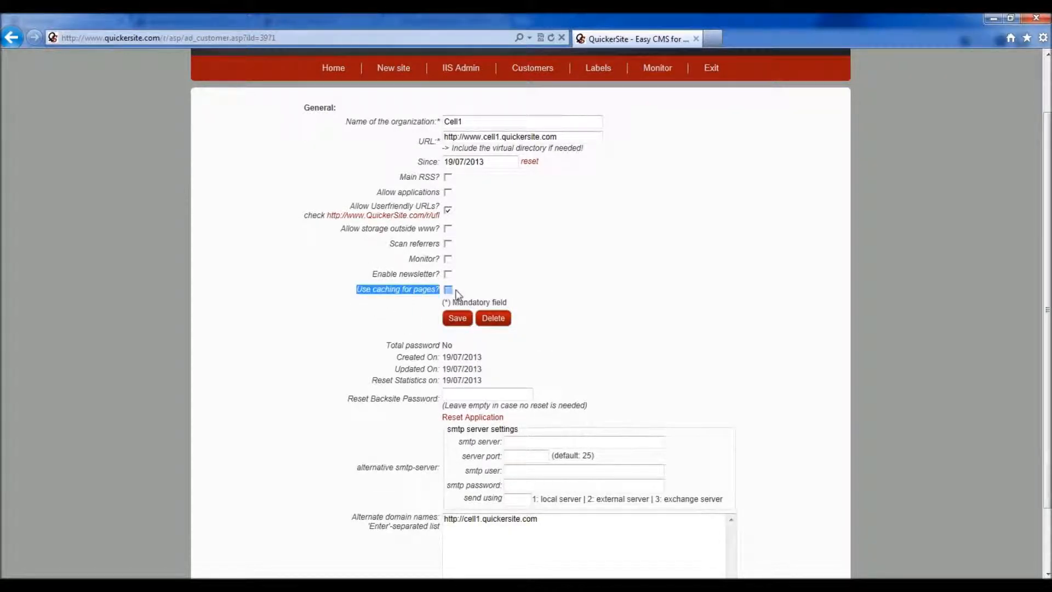
pyautogui.click(468, 288)
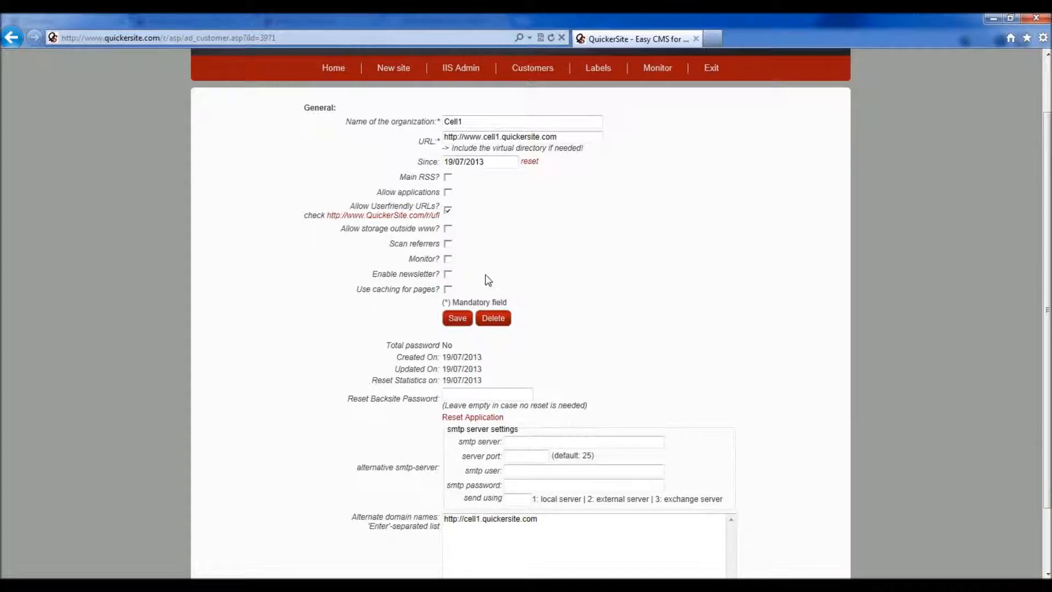
pyautogui.scroll(1, 484, 281)
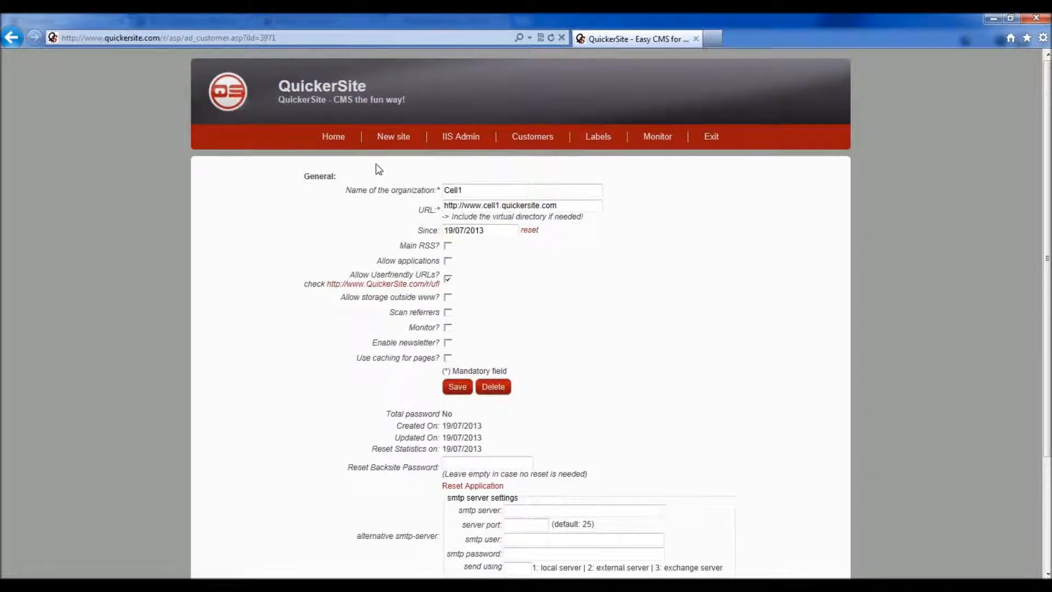
pyautogui.click(342, 145)
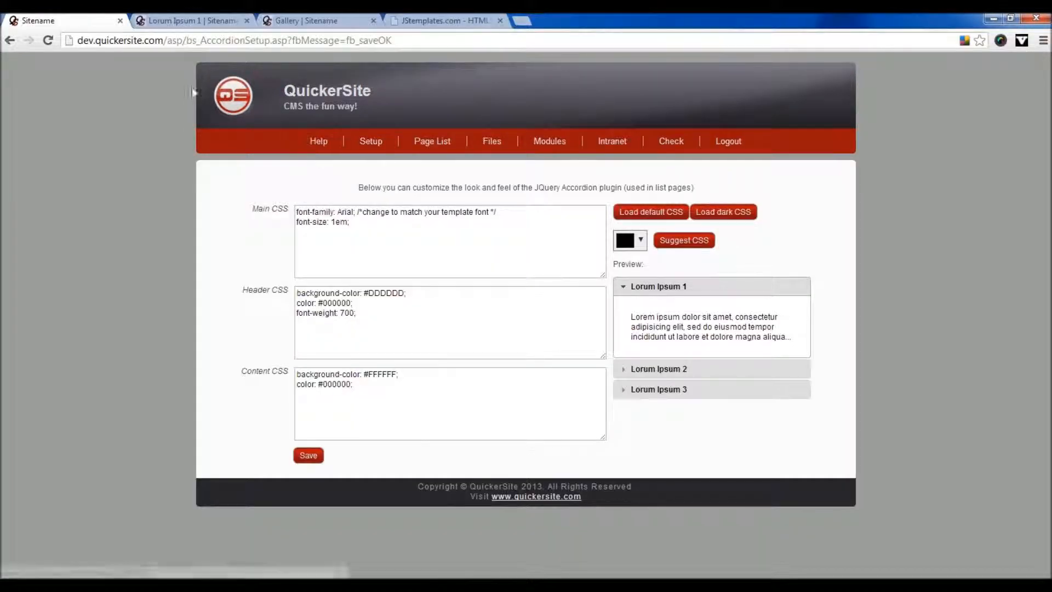
# Flip through the Lorum Ipsum 1, Gallery and JStemplates.com tabs, ending on the accordion setup page.
pyautogui.click(168, 22)
pyautogui.click(287, 19)
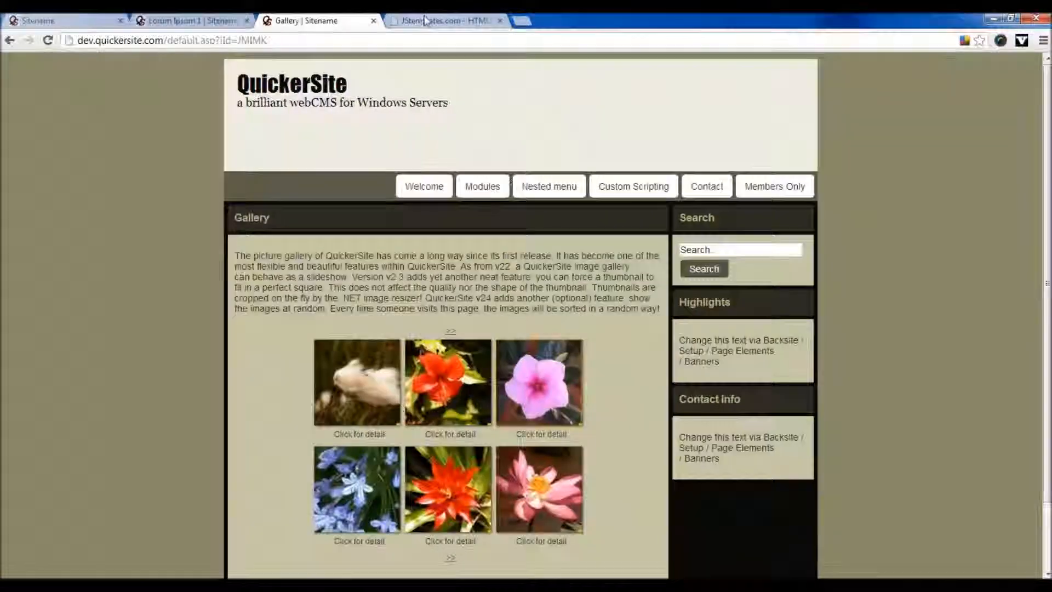
pyautogui.click(405, 20)
pyautogui.click(207, 21)
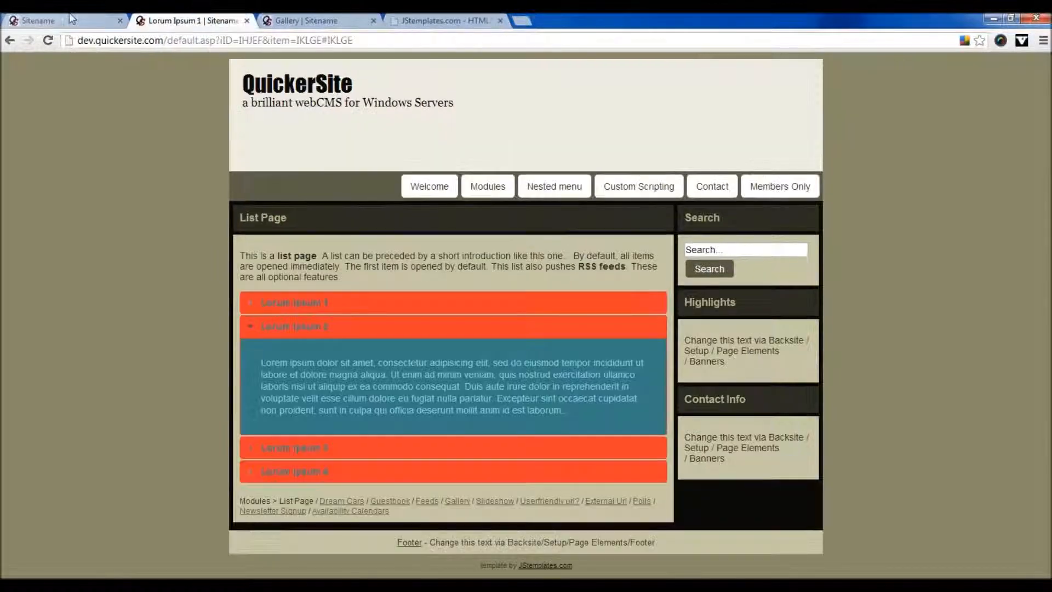
pyautogui.click(71, 21)
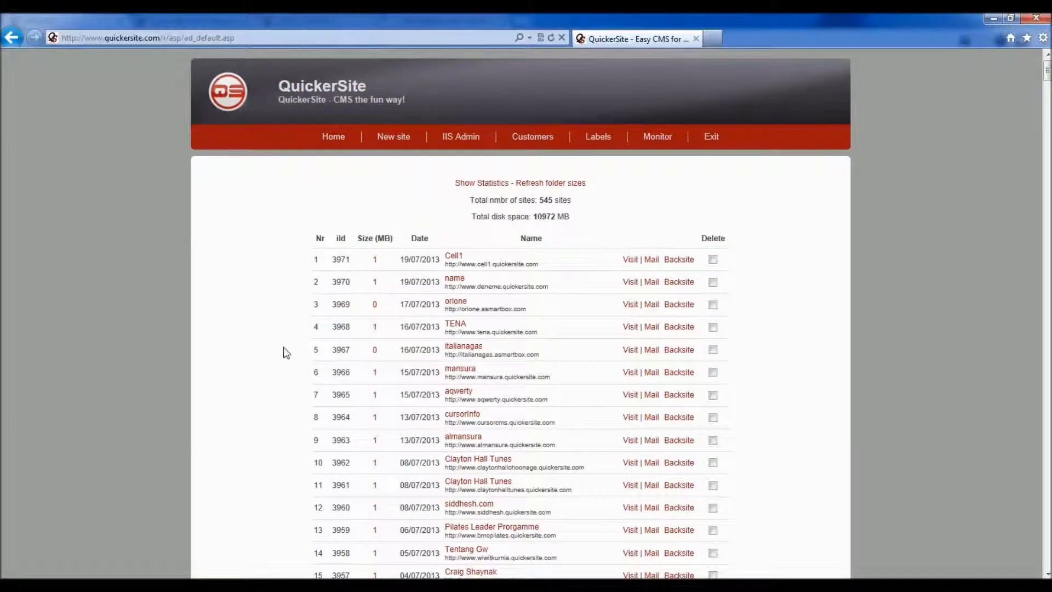
# Remove 'r/asp/ad_default.asp' from the address to load the quickersite.com home page.
pyautogui.click(167, 39)
pyautogui.moveTo(163, 37); pyautogui.dragTo(327, 44)
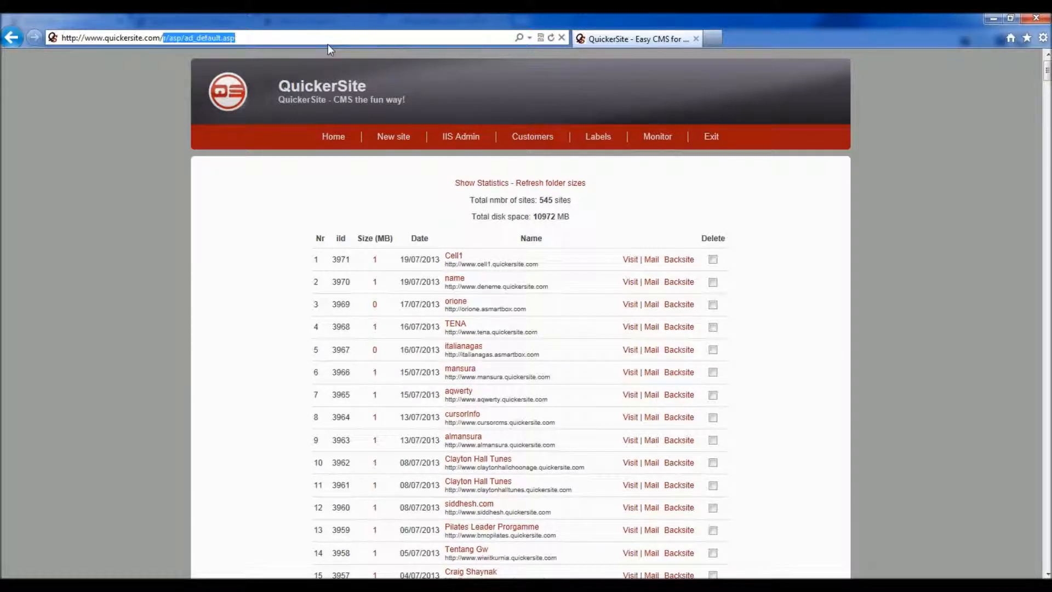
pyautogui.press('BackSpace')
pyautogui.press('Return')
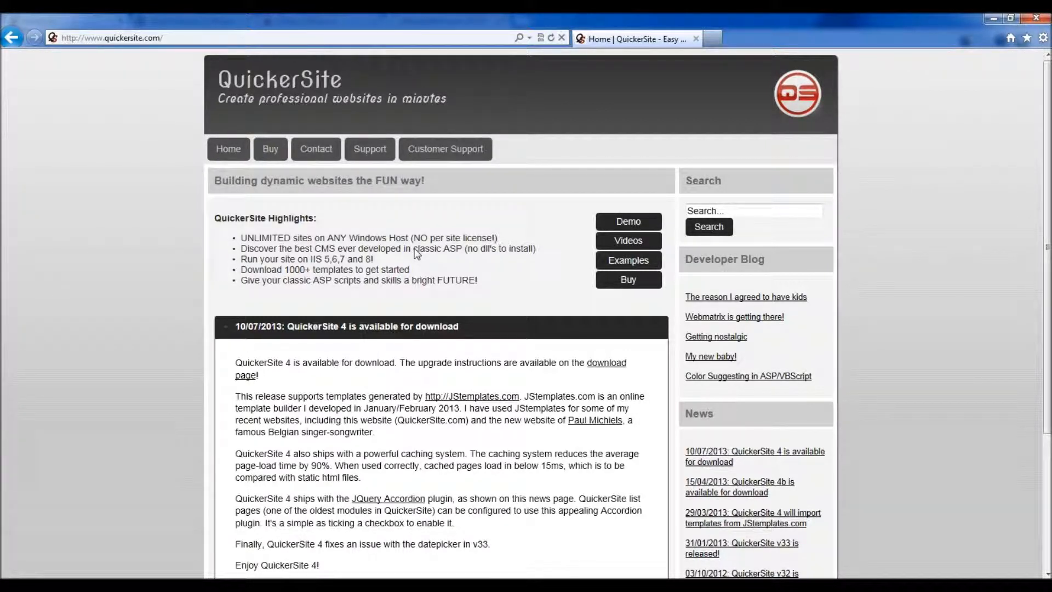
pyautogui.click(219, 36)
pyautogui.write('www.paul')
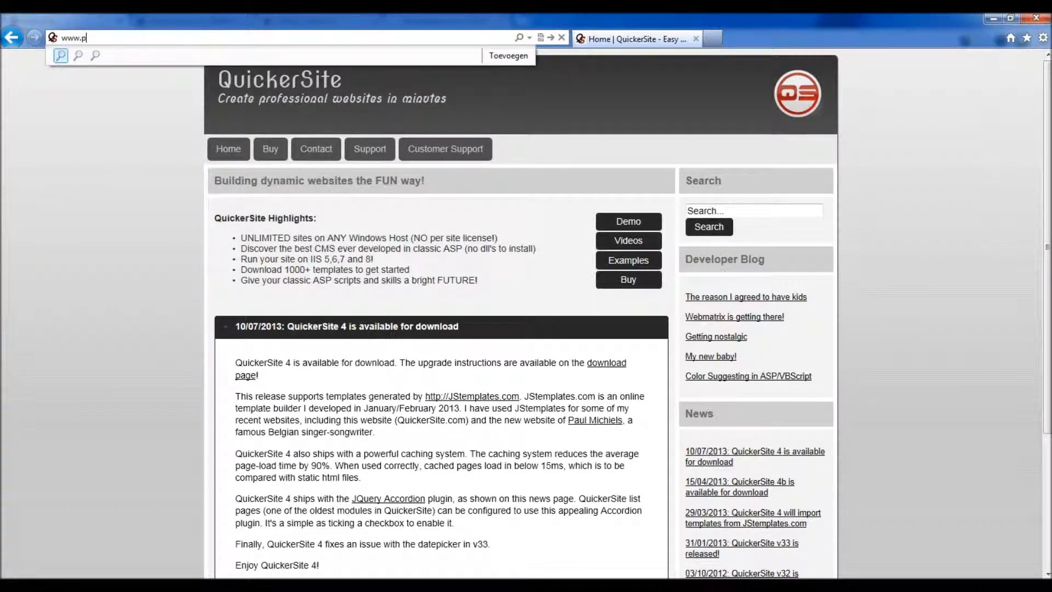
pyautogui.write('michiels.be')
pyautogui.press('Return')
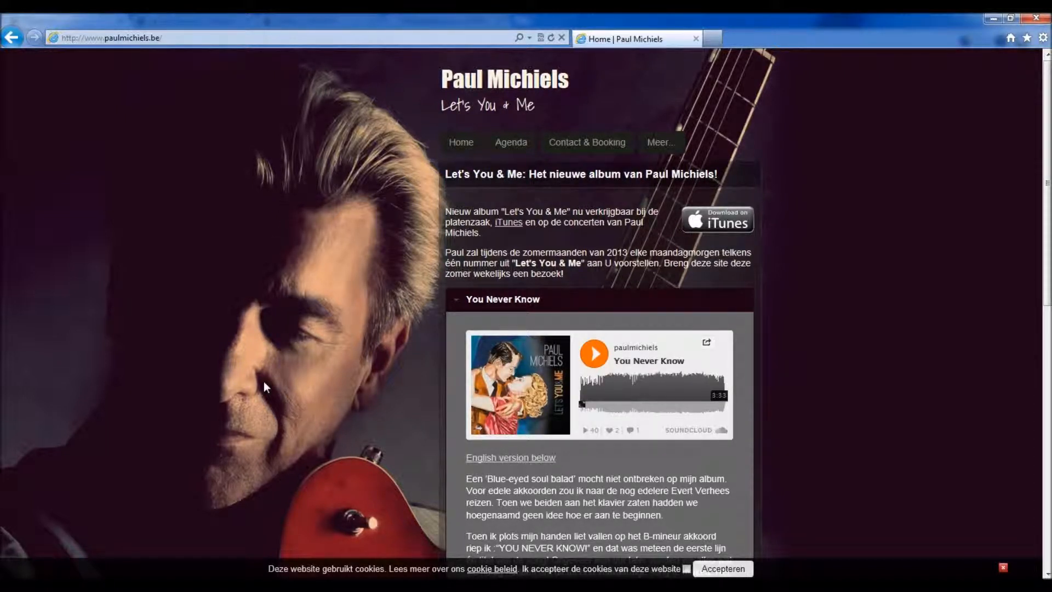
pyautogui.press('F11')
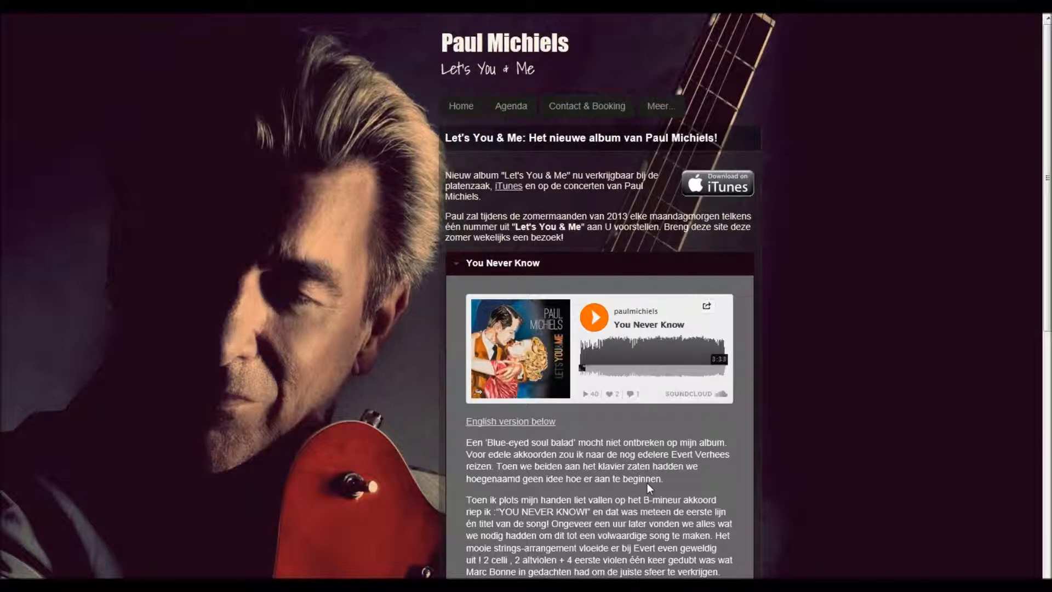
# Expand the Love Bird in Jail, Sail Back Home, Chains of Love and You Never Know songs.
pyautogui.scroll(-9, 647, 483)
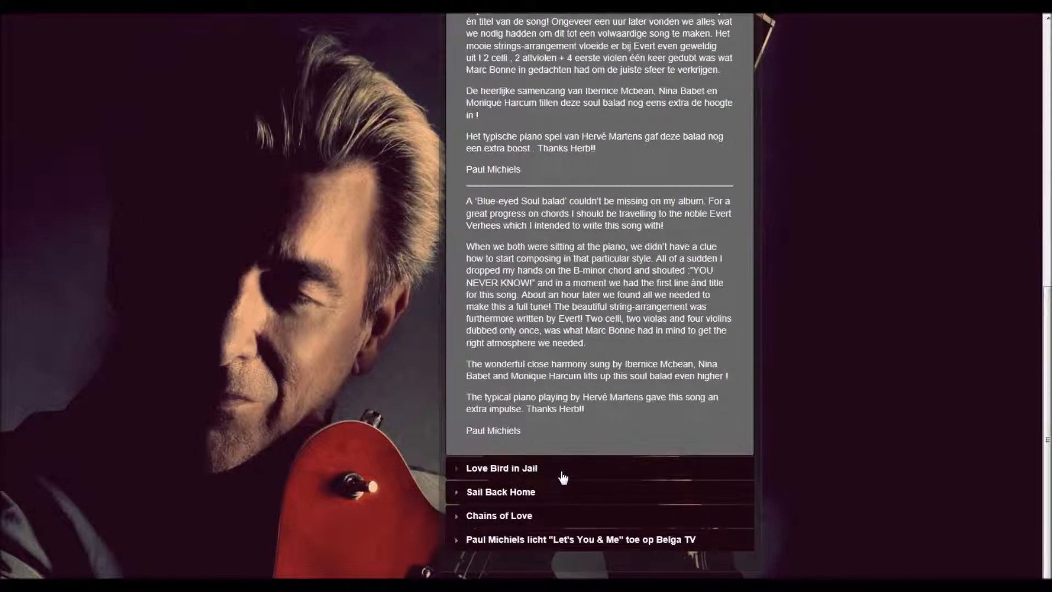
pyautogui.click(563, 478)
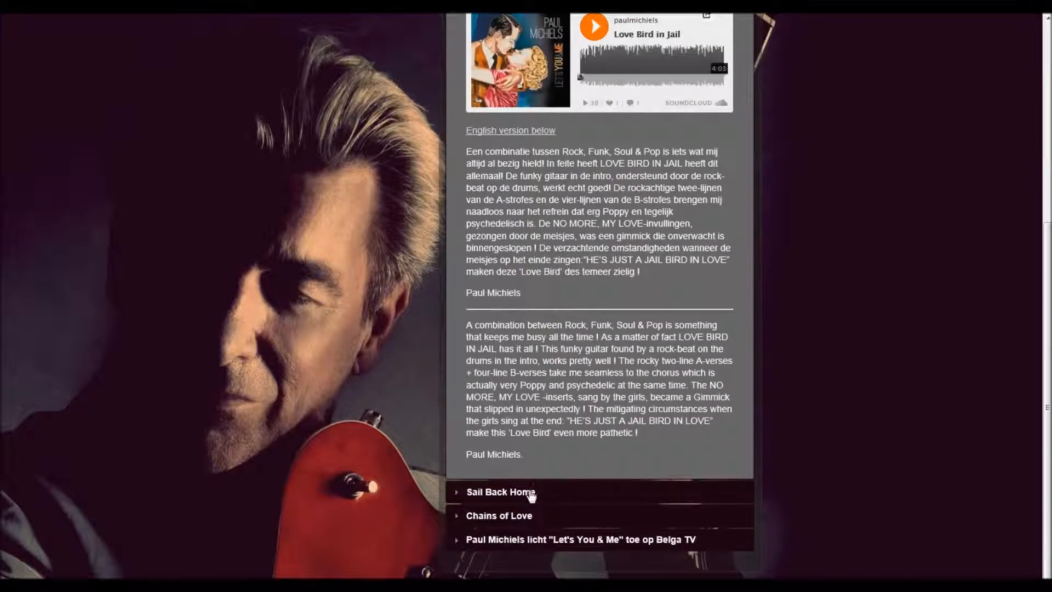
pyautogui.click(529, 492)
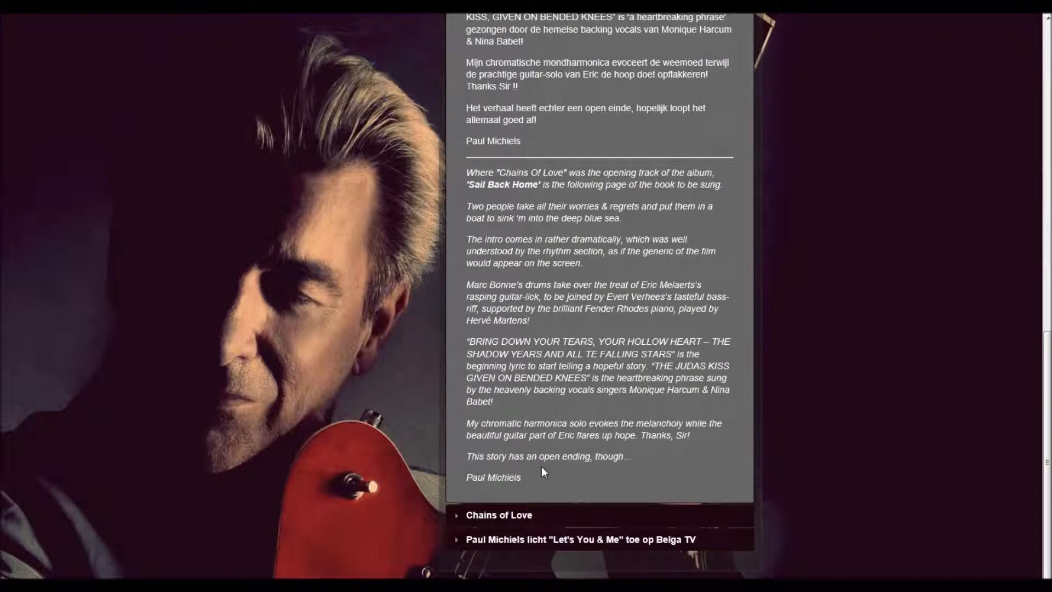
pyautogui.click(529, 516)
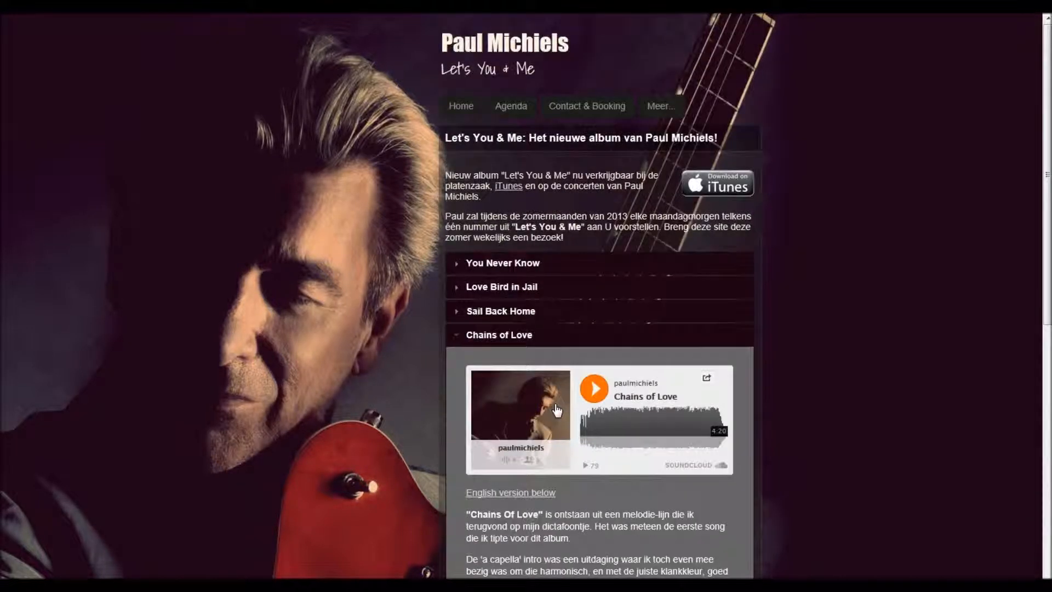
pyautogui.click(497, 268)
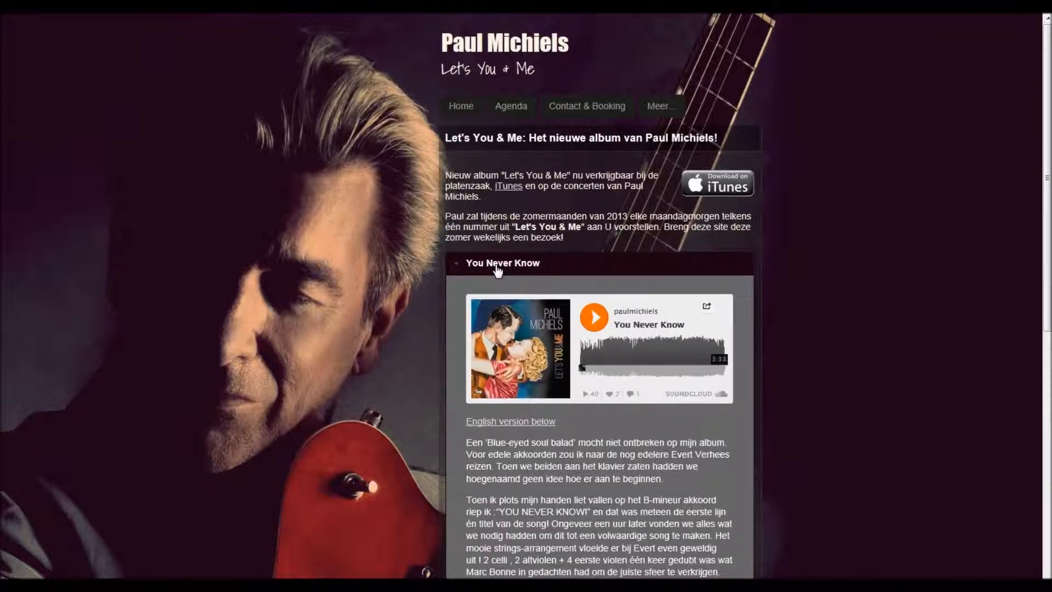